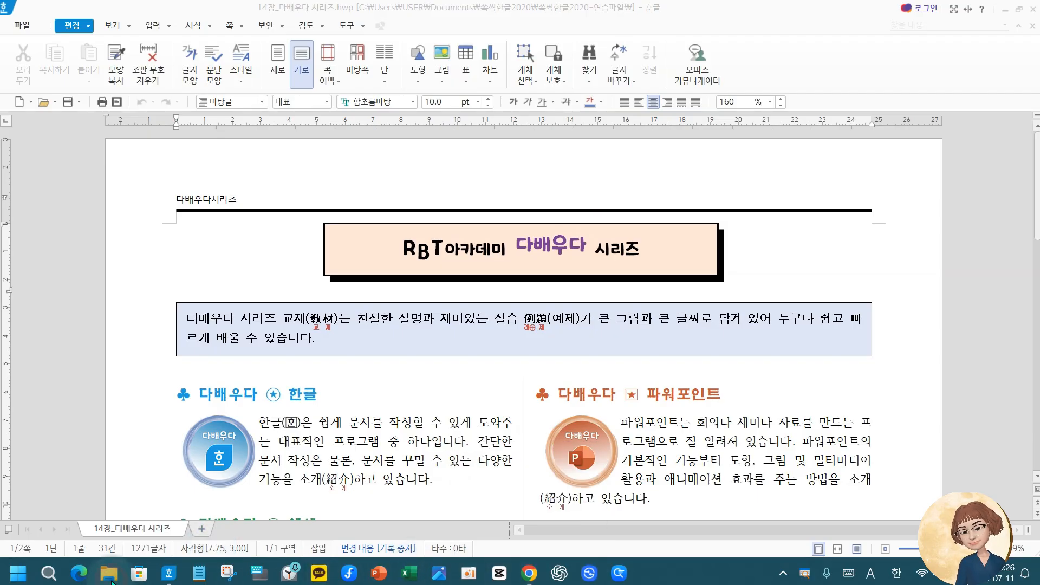
Switch to File Explorer and open the 쓱싹한글2020-연습파일 folder inside 쓱싹한글2020 in Documents
{"action": "left_click", "coordinate": [110, 577]}
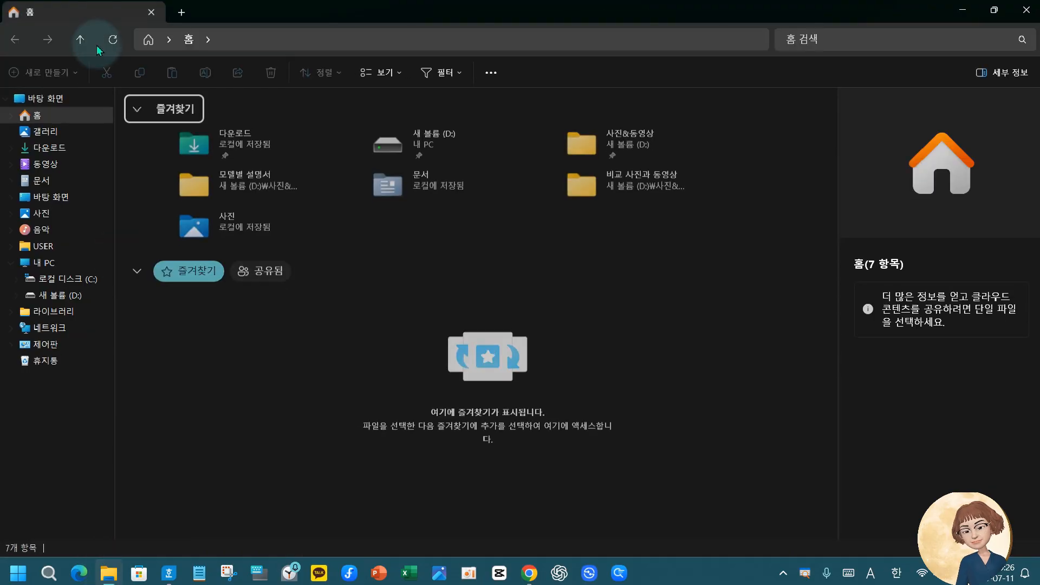
{"action": "left_click", "coordinate": [49, 147]}
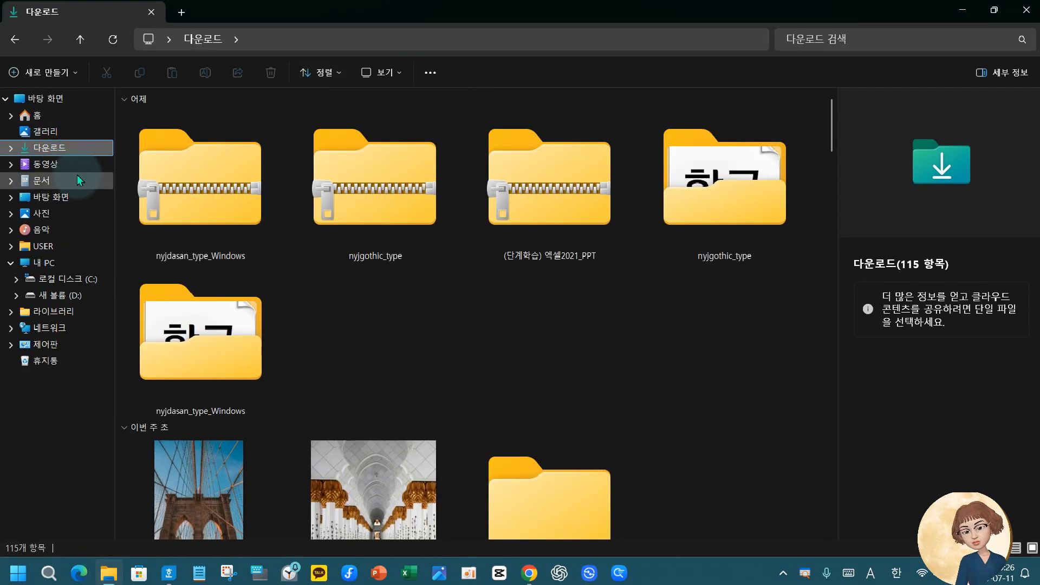
{"action": "left_click", "coordinate": [34, 180]}
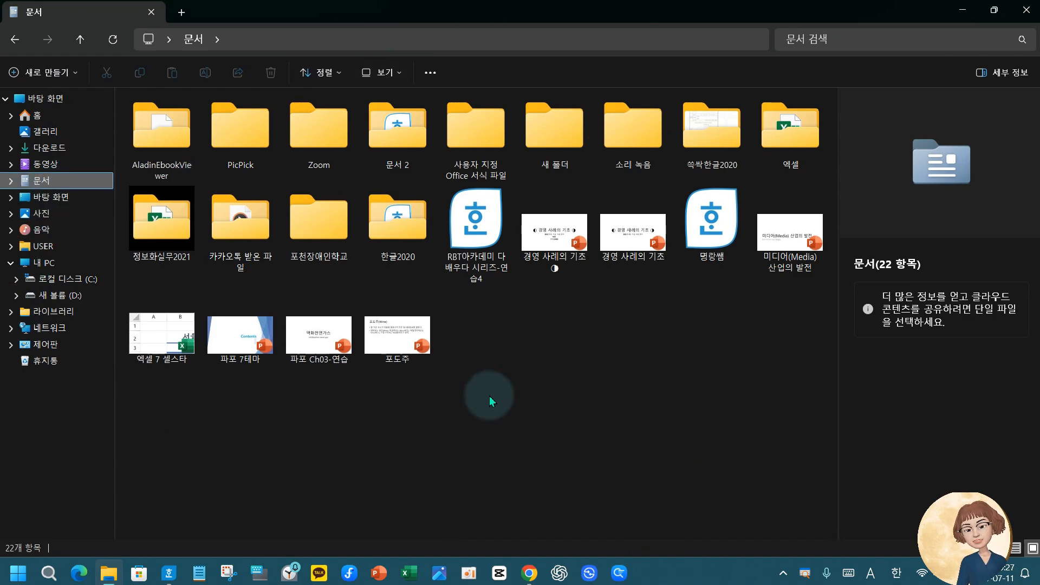
{"action": "double_click", "coordinate": [712, 162]}
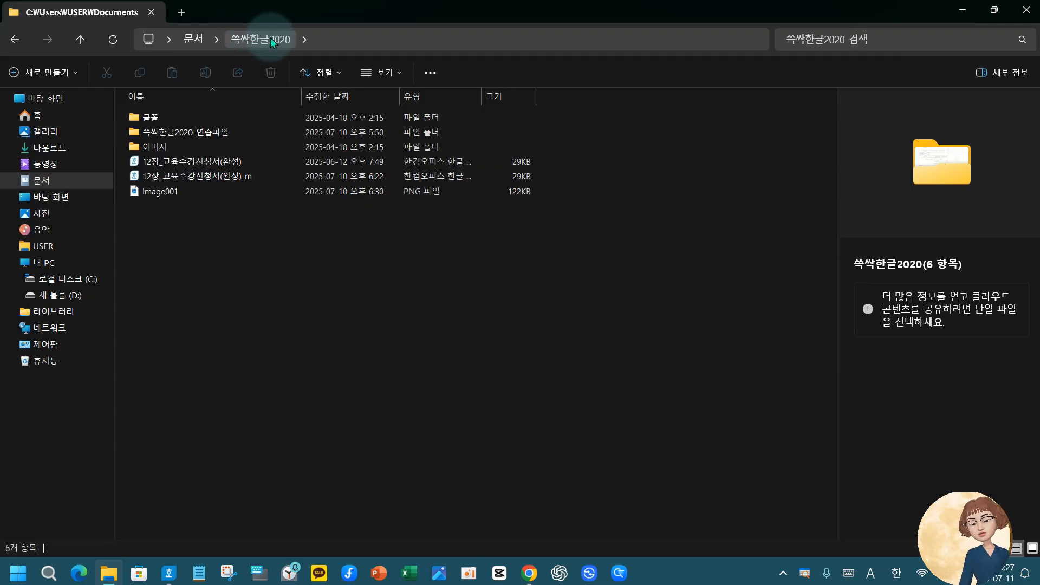
{"action": "double_click", "coordinate": [206, 133]}
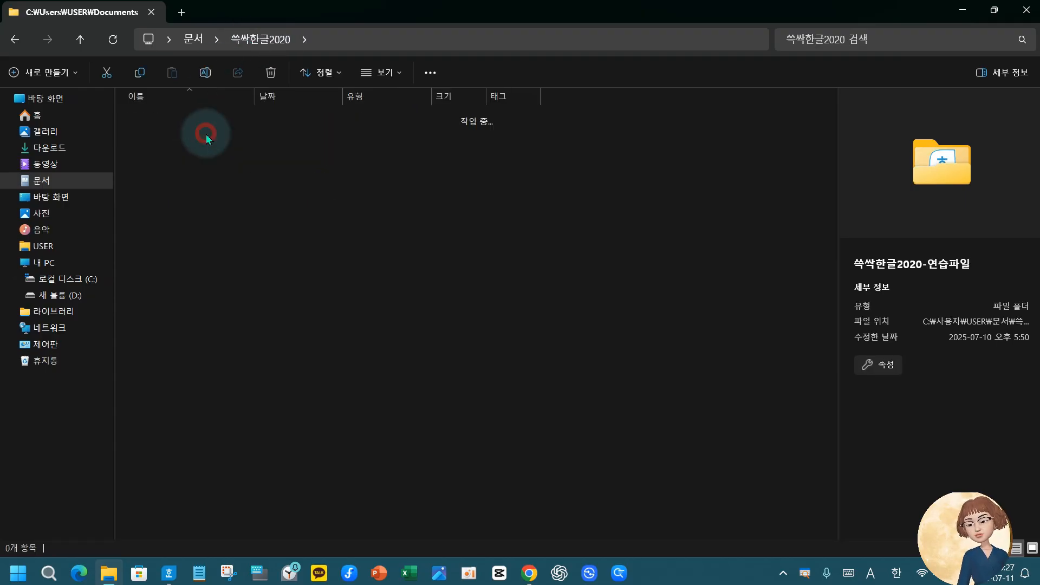
{"action": "scroll", "coordinate": [147, 482], "scroll_direction": "down", "scroll_amount": 3}
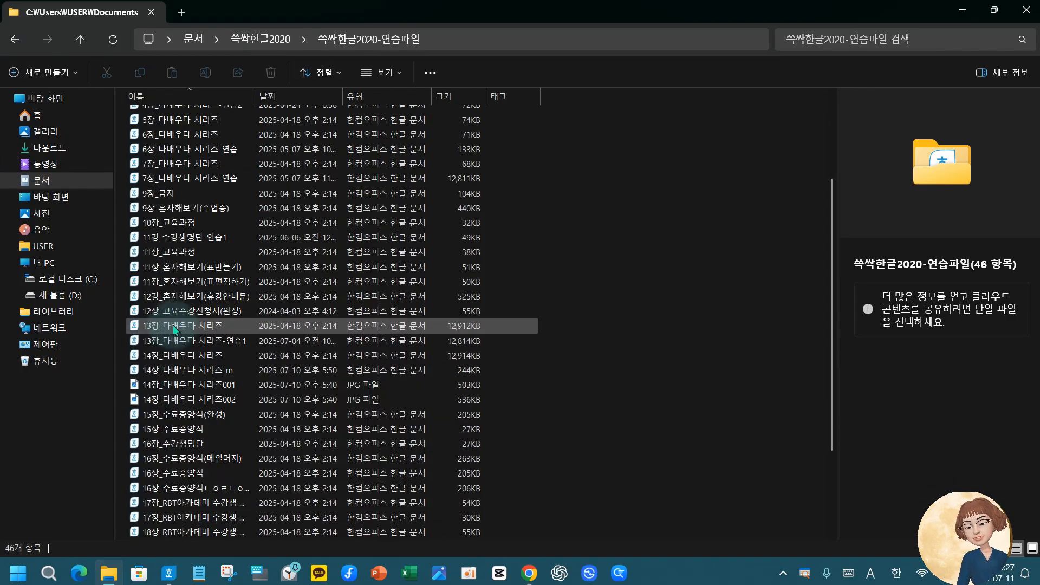
Delete the files 14장_다배우다 시리즈_m, 14장_다배우다 시리즈001 and 14장_다배우다 시리즈002 from the practice folder
{"action": "left_click", "coordinate": [177, 355]}
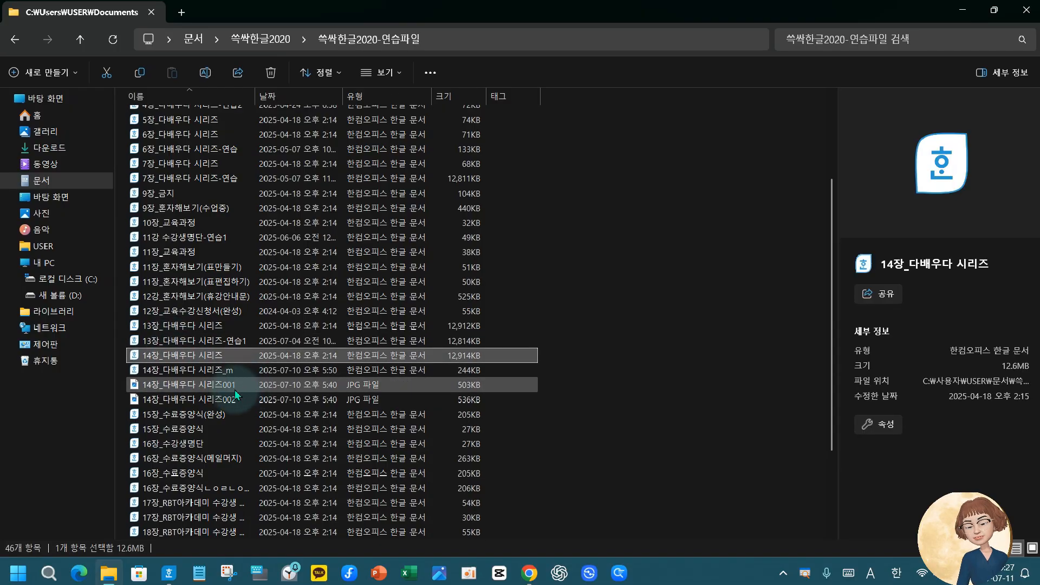
{"action": "left_click", "coordinate": [206, 372]}
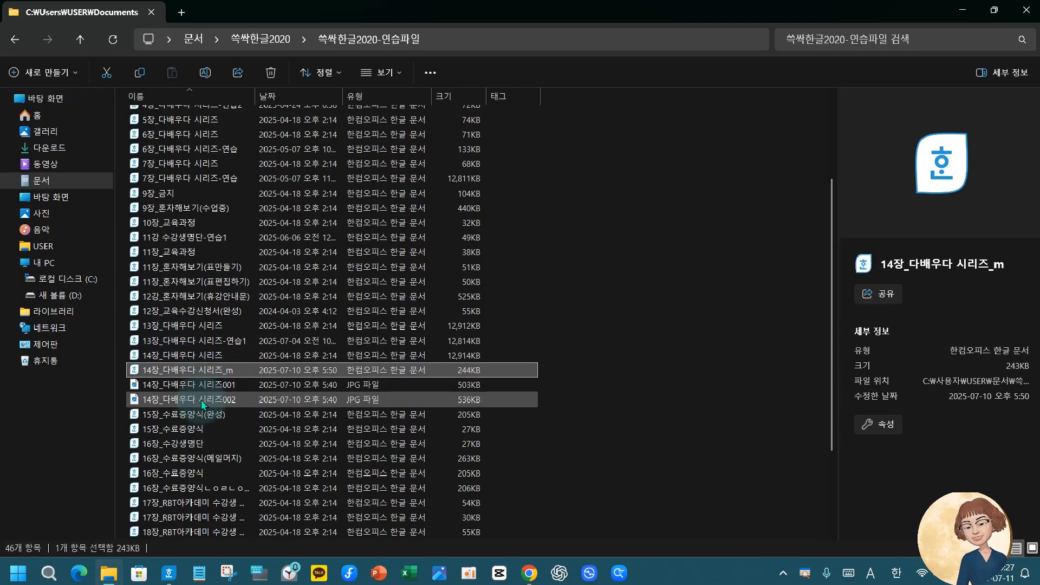
{"action": "left_click", "coordinate": [200, 400], "text": "shift"}
{"action": "key", "text": "Delete"}
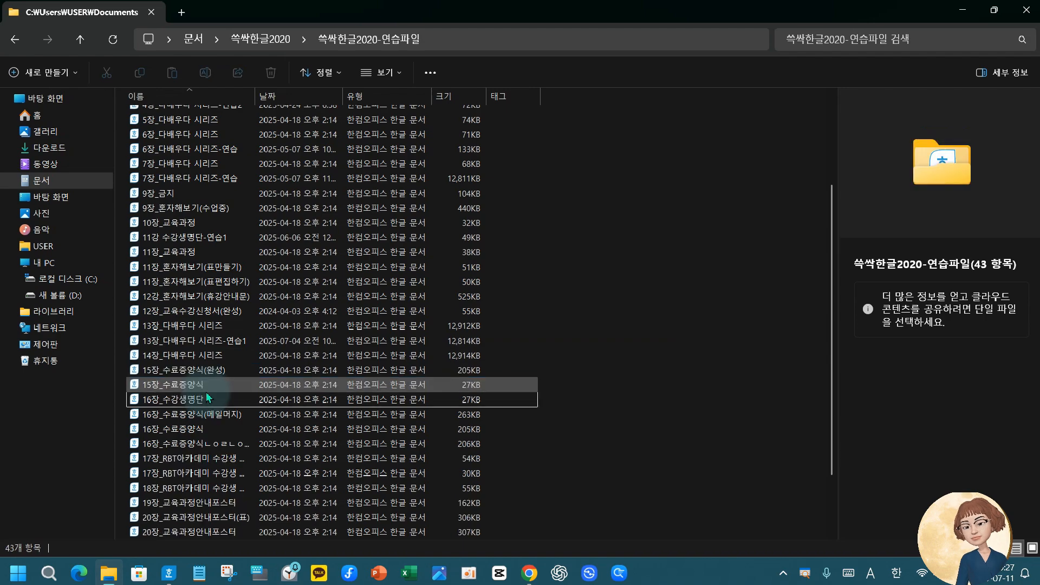
Open the Hangul document 14장_다배우다 시리즈 from the practice folder
{"action": "left_click", "coordinate": [214, 353]}
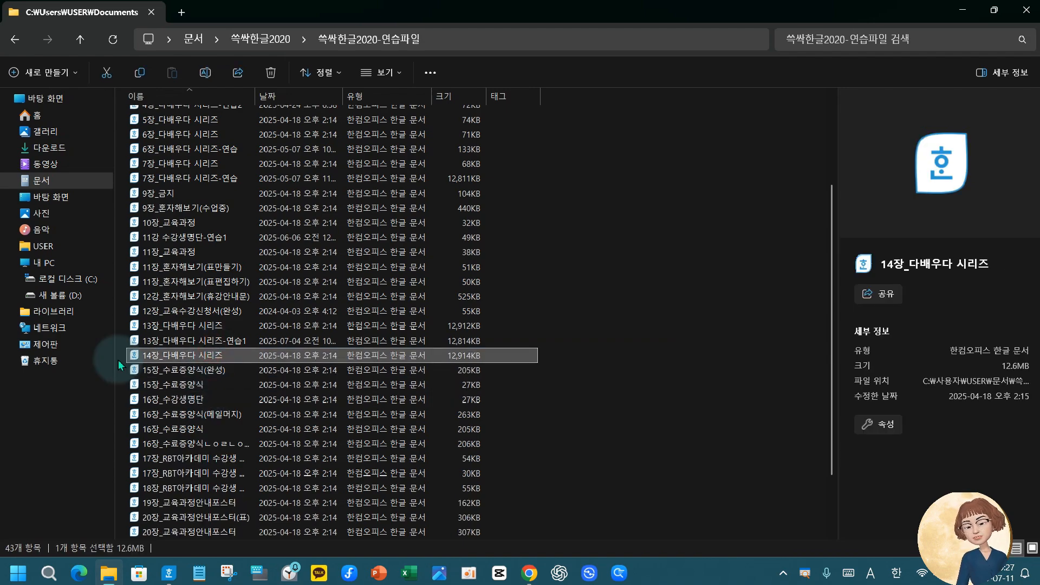
{"action": "double_click", "coordinate": [145, 354]}
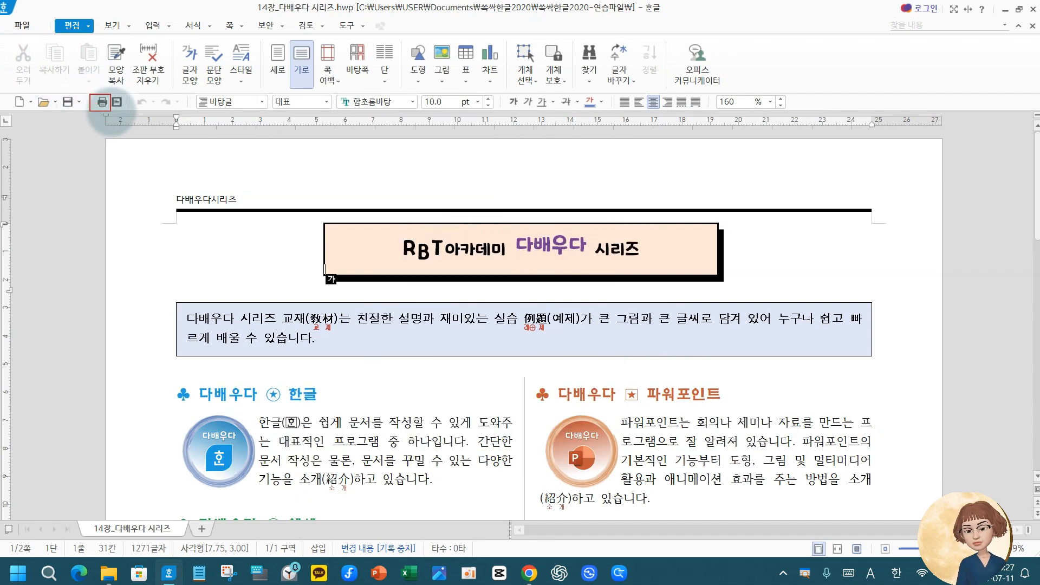
{"action": "mouse_move", "coordinate": [103, 102]}
{"action": "left_mouse_down"}
{"action": "mouse_move", "coordinate": [121, 162]}
{"action": "mouse_move", "coordinate": [132, 162]}
{"action": "mouse_move", "coordinate": [120, 190]}
{"action": "mouse_move", "coordinate": [146, 144]}
{"action": "left_mouse_up"}
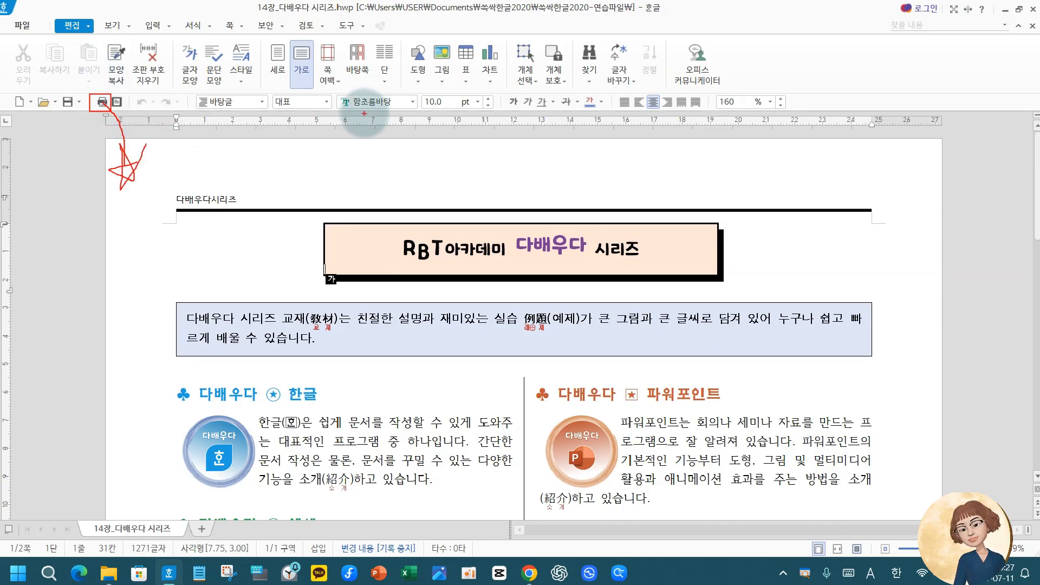
{"action": "mouse_move", "coordinate": [337, 155]}
{"action": "left_mouse_down"}
{"action": "mouse_move", "coordinate": [320, 180]}
{"action": "mouse_move", "coordinate": [342, 180]}
{"action": "mouse_move", "coordinate": [364, 158]}
{"action": "mouse_move", "coordinate": [401, 178]}
{"action": "mouse_move", "coordinate": [474, 154]}
{"action": "mouse_move", "coordinate": [453, 174]}
{"action": "left_mouse_up"}
{"action": "mouse_move", "coordinate": [496, 130]}
{"action": "left_mouse_down"}
{"action": "mouse_move", "coordinate": [496, 200]}
{"action": "mouse_move", "coordinate": [499, 165]}
{"action": "left_mouse_up"}
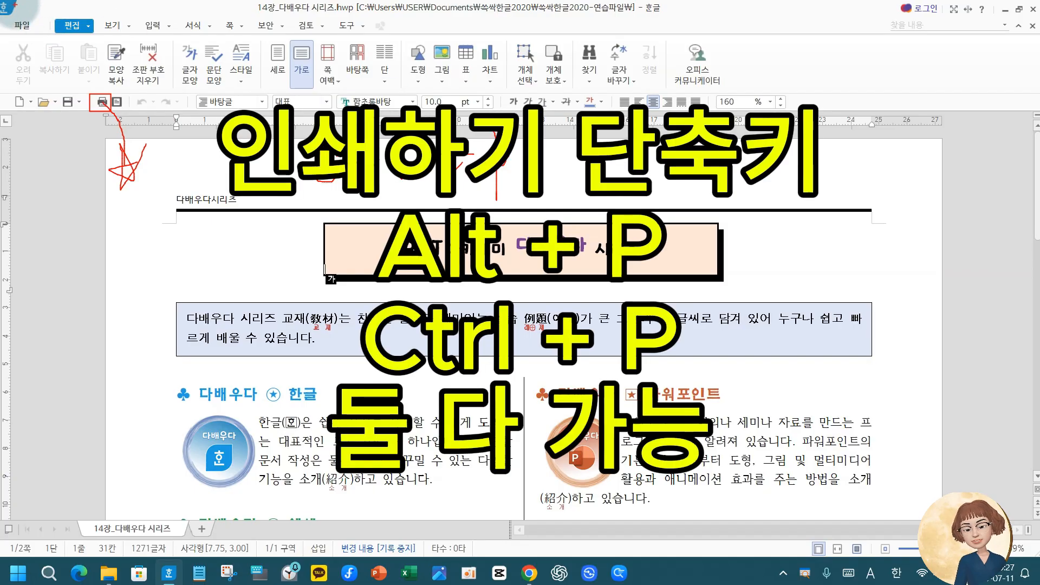
{"action": "left_click_drag", "start_coordinate": [5, 7], "coordinate": [63, 1]}
{"action": "key", "text": "Escape"}
Open the print settings (인쇄) for the 14장_다배우다 시리즈 document
{"action": "left_click", "coordinate": [22, 25]}
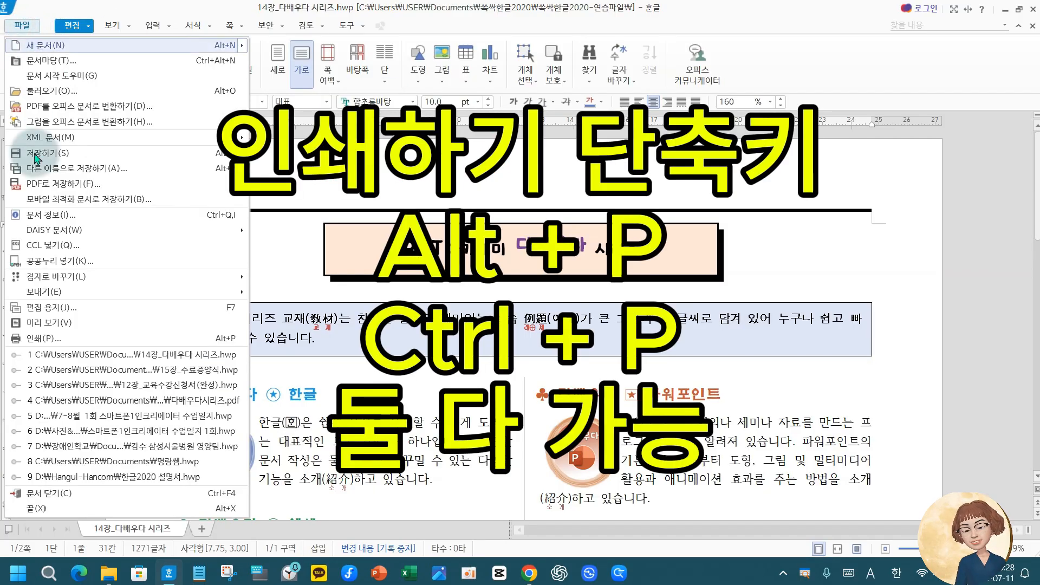
{"action": "mouse_move", "coordinate": [44, 278]}
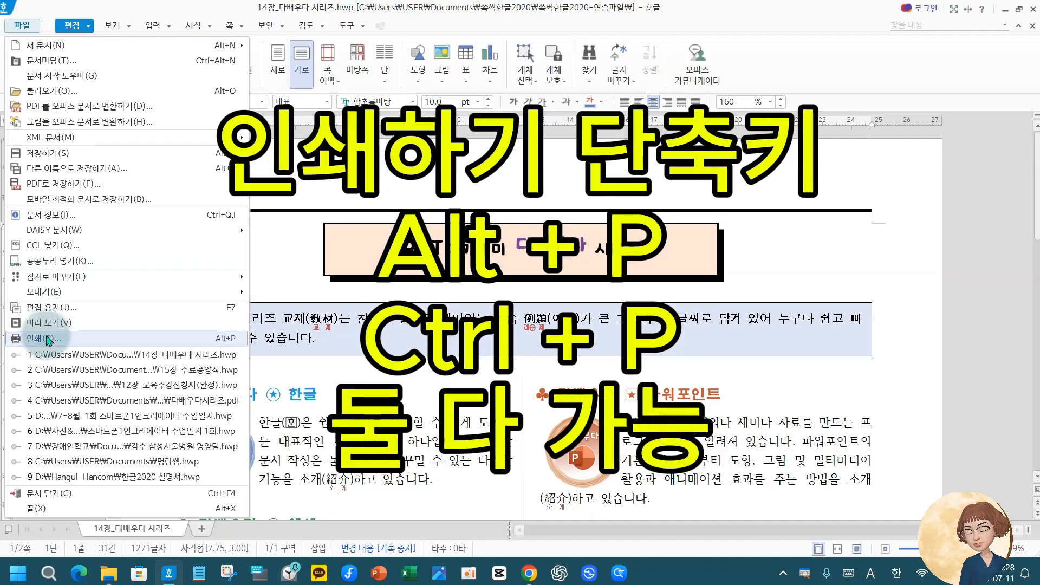
{"action": "left_click", "coordinate": [47, 338]}
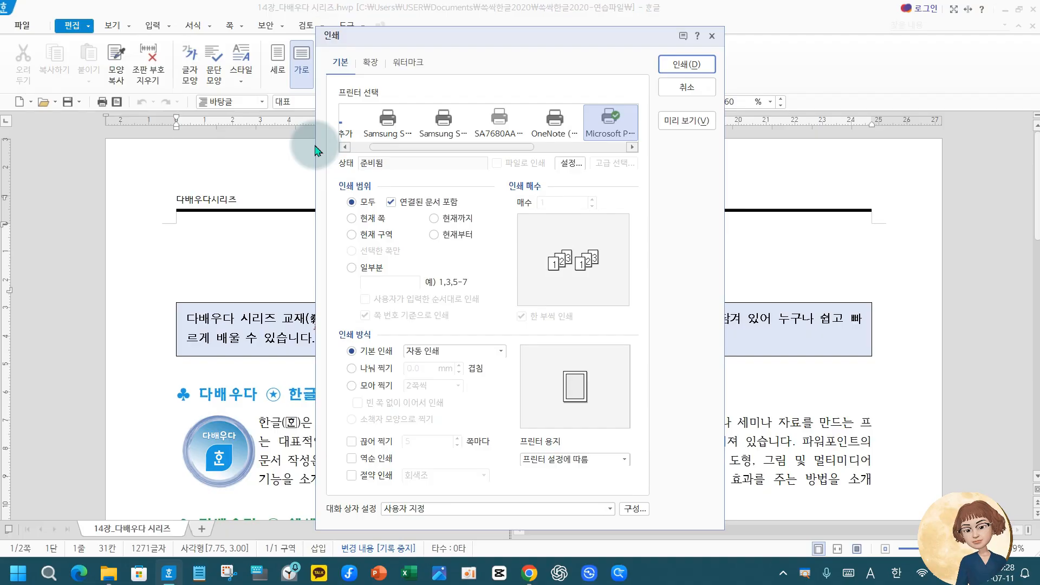
{"action": "key", "text": "ctrl+2"}
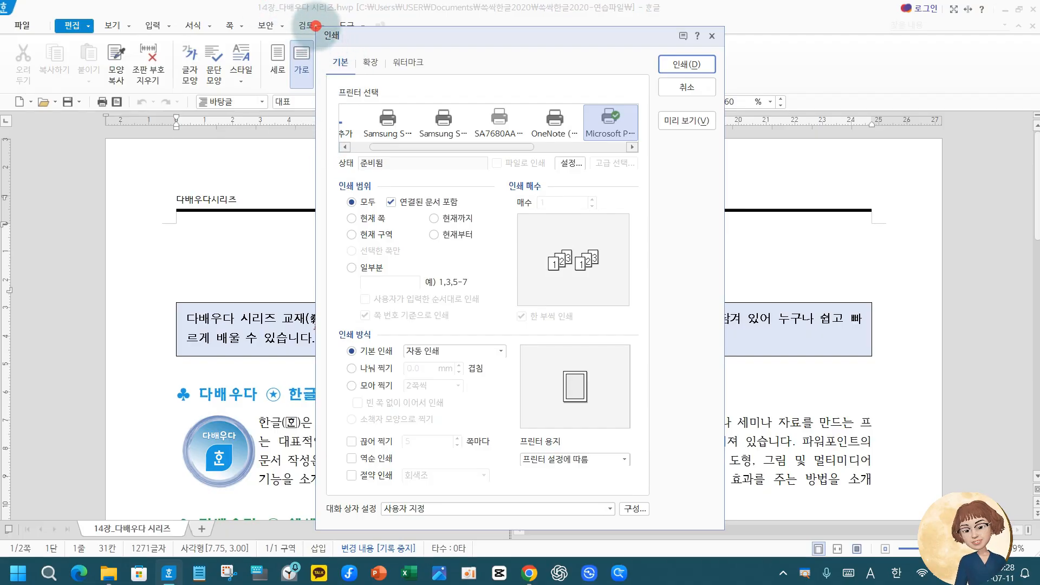
{"action": "mouse_move", "coordinate": [316, 25]}
{"action": "left_mouse_down"}
{"action": "mouse_move", "coordinate": [651, 526]}
{"action": "mouse_move", "coordinate": [726, 532]}
{"action": "left_mouse_up"}
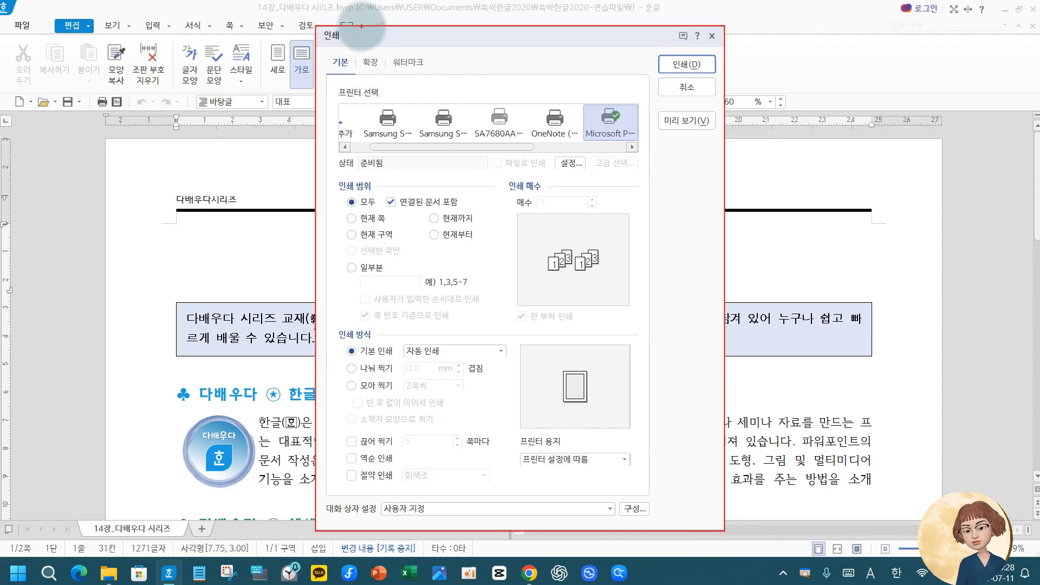
{"action": "left_click_drag", "start_coordinate": [335, 51], "coordinate": [351, 65]}
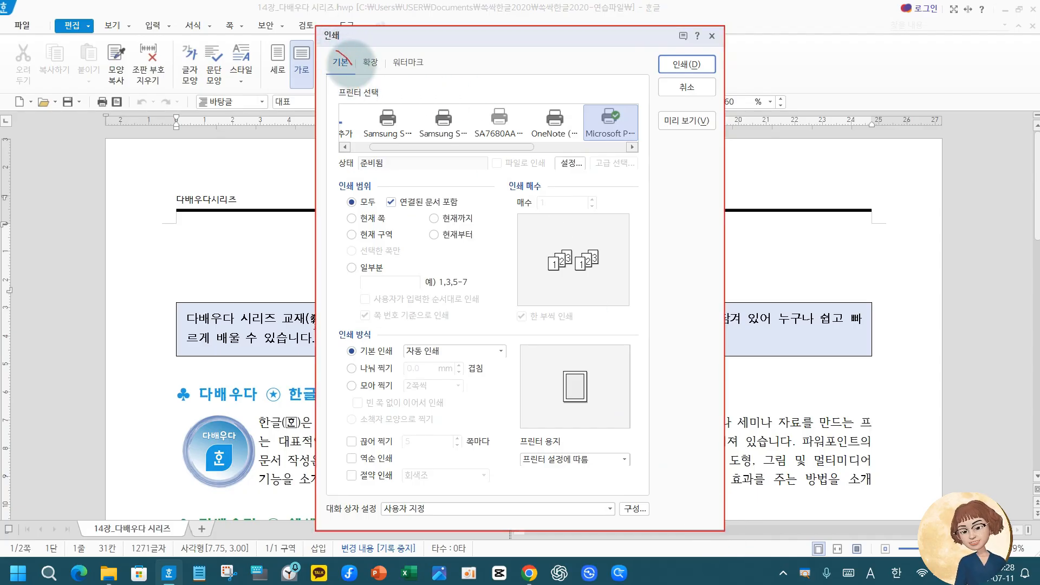
{"action": "mouse_move", "coordinate": [346, 20]}
{"action": "left_mouse_down"}
{"action": "mouse_move", "coordinate": [351, 65]}
{"action": "mouse_move", "coordinate": [375, 63]}
{"action": "mouse_move", "coordinate": [389, 6]}
{"action": "left_mouse_up"}
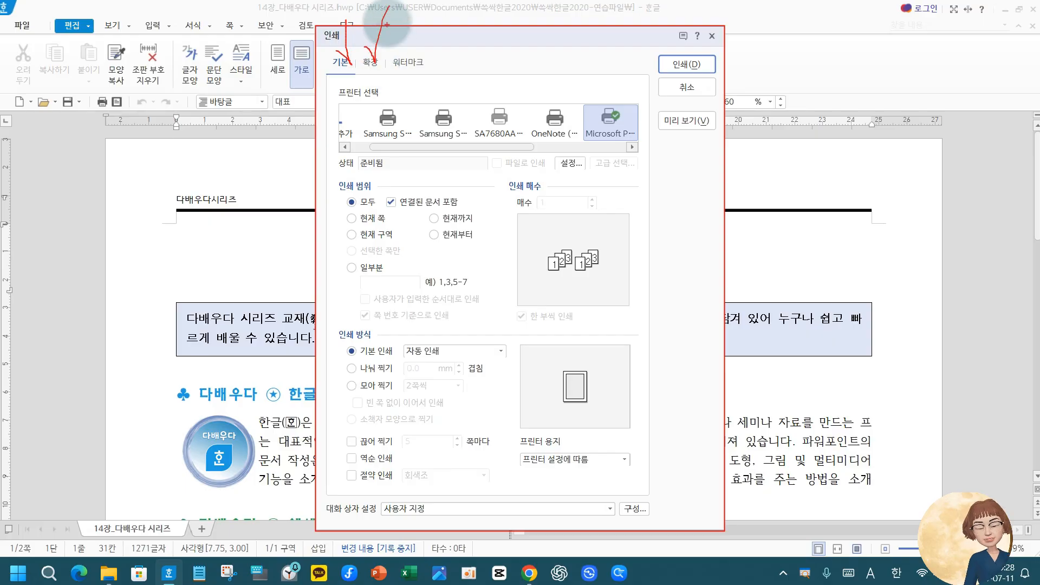
{"action": "mouse_move", "coordinate": [404, 59]}
{"action": "left_mouse_down"}
{"action": "mouse_move", "coordinate": [410, 68]}
{"action": "mouse_move", "coordinate": [428, 35]}
{"action": "left_mouse_up"}
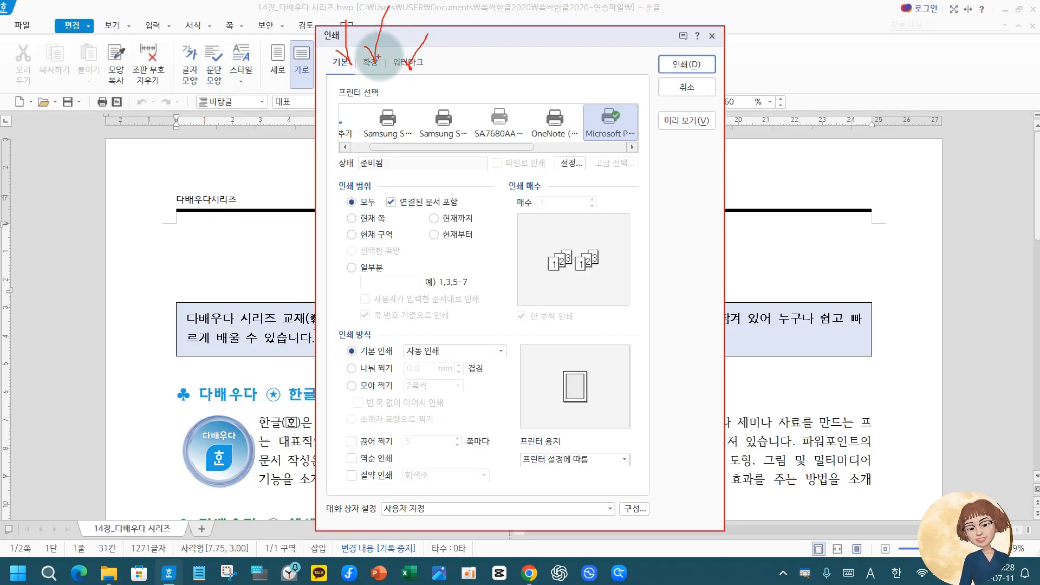
{"action": "key", "text": "Escape"}
Look through the extended (확장) and watermark (워터마크) print options and return to the basic (기본) ones
{"action": "left_click", "coordinate": [373, 61]}
{"action": "left_click", "coordinate": [398, 63]}
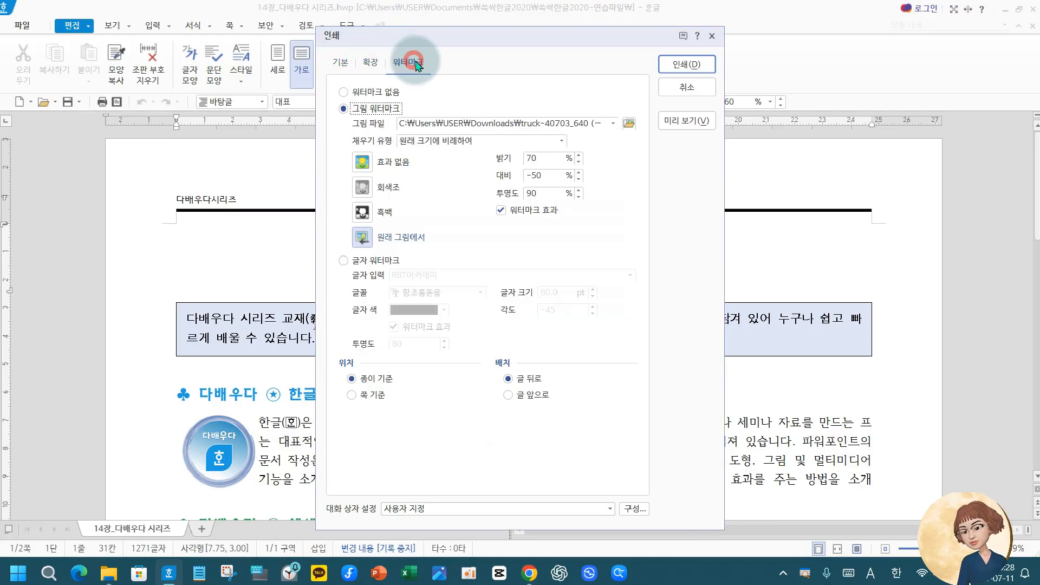
{"action": "left_click", "coordinate": [370, 63]}
{"action": "left_click", "coordinate": [339, 62]}
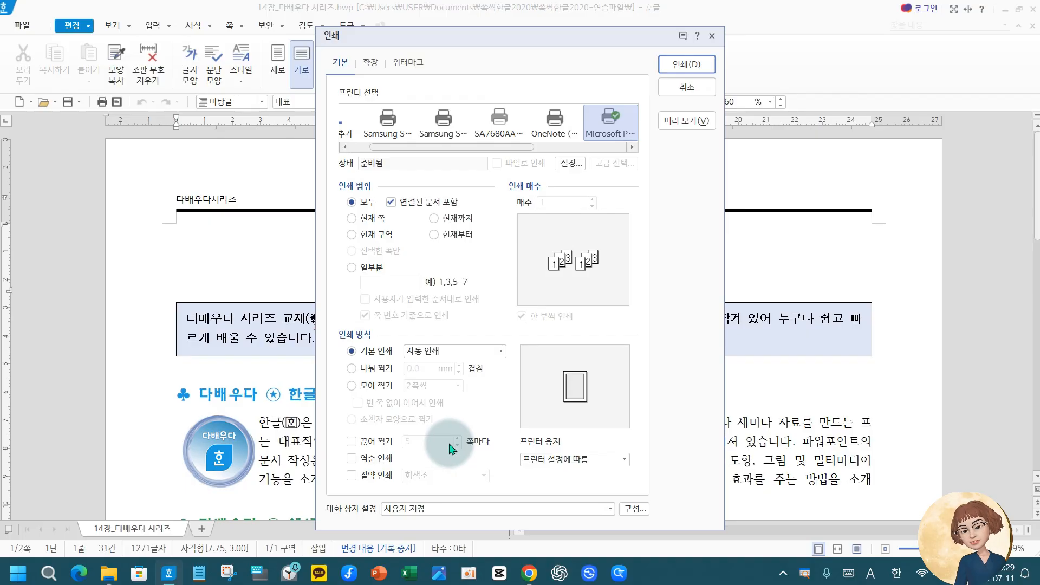
Set the print method to 모아 찍기, try 3쪽씩 and 4쪽씩, and settle on 2쪽씩 per sheet
{"action": "left_click", "coordinate": [352, 386]}
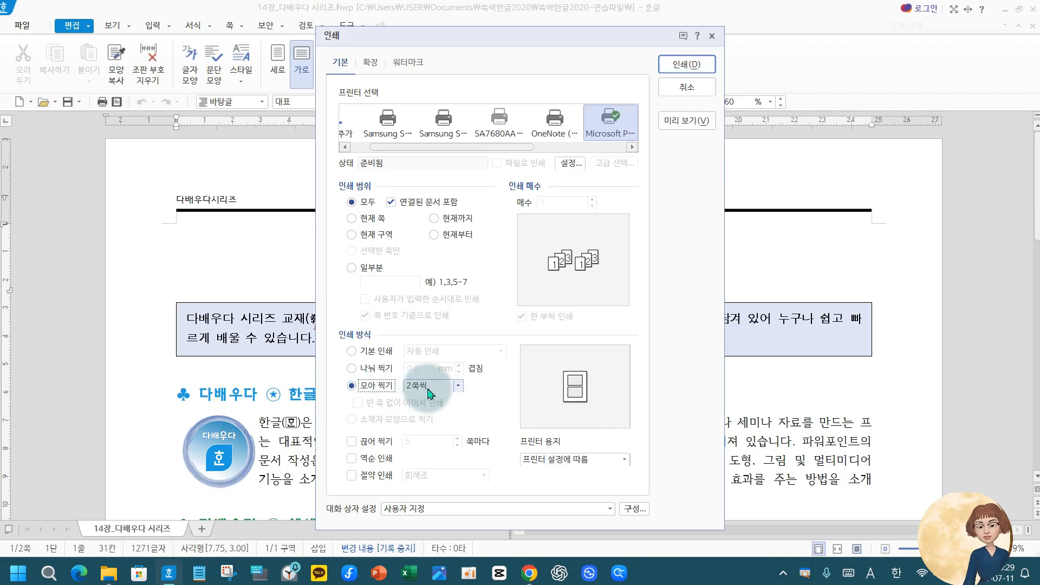
{"action": "left_click", "coordinate": [460, 386]}
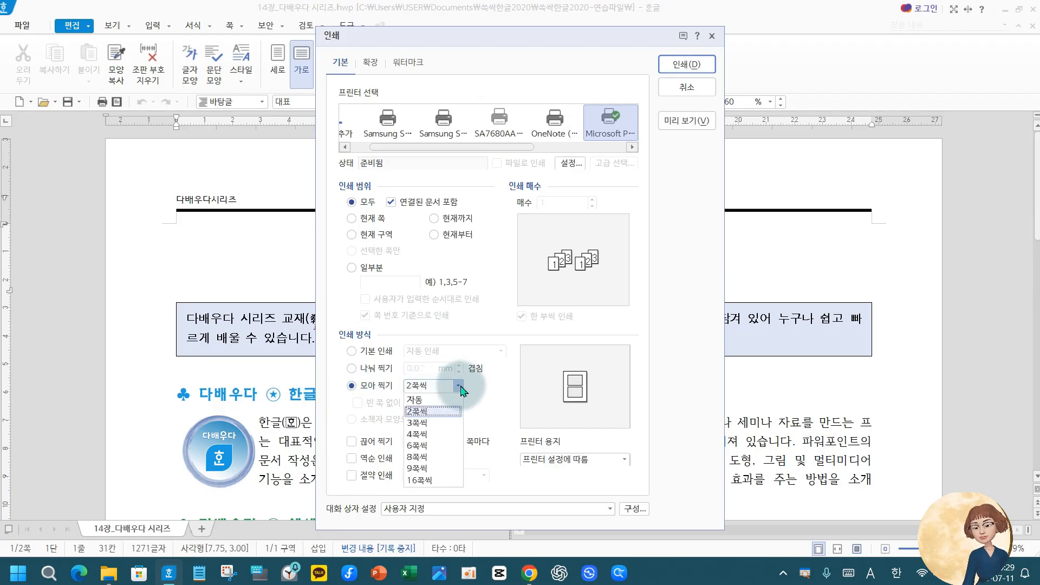
{"action": "left_click", "coordinate": [417, 423]}
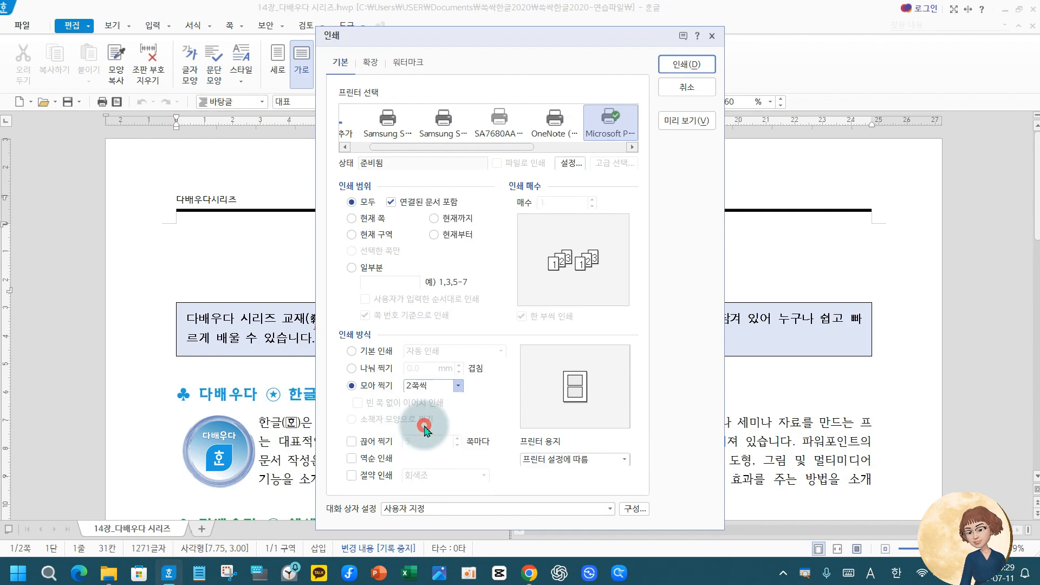
{"action": "left_click", "coordinate": [458, 385]}
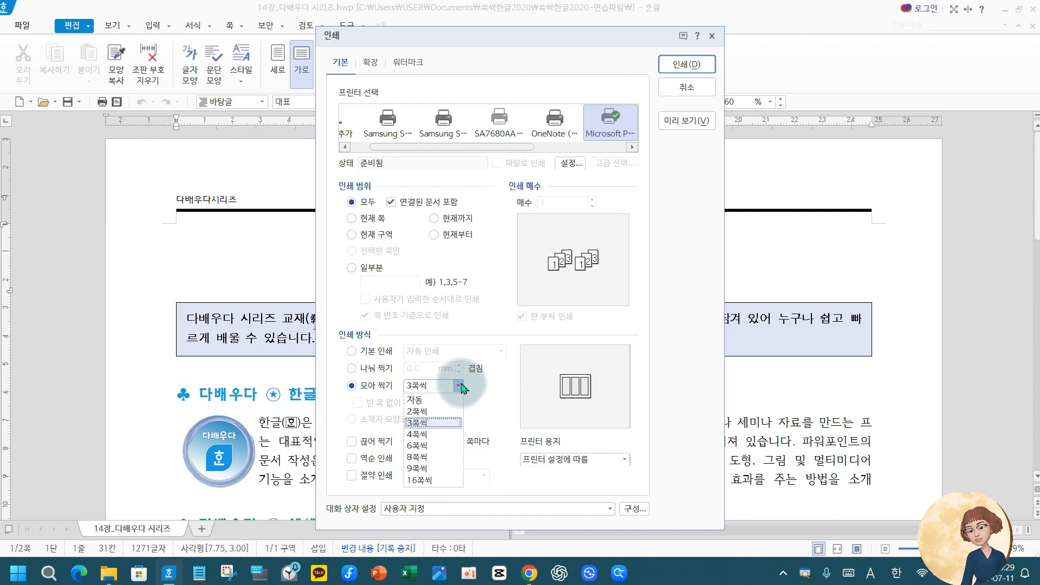
{"action": "left_click", "coordinate": [440, 434]}
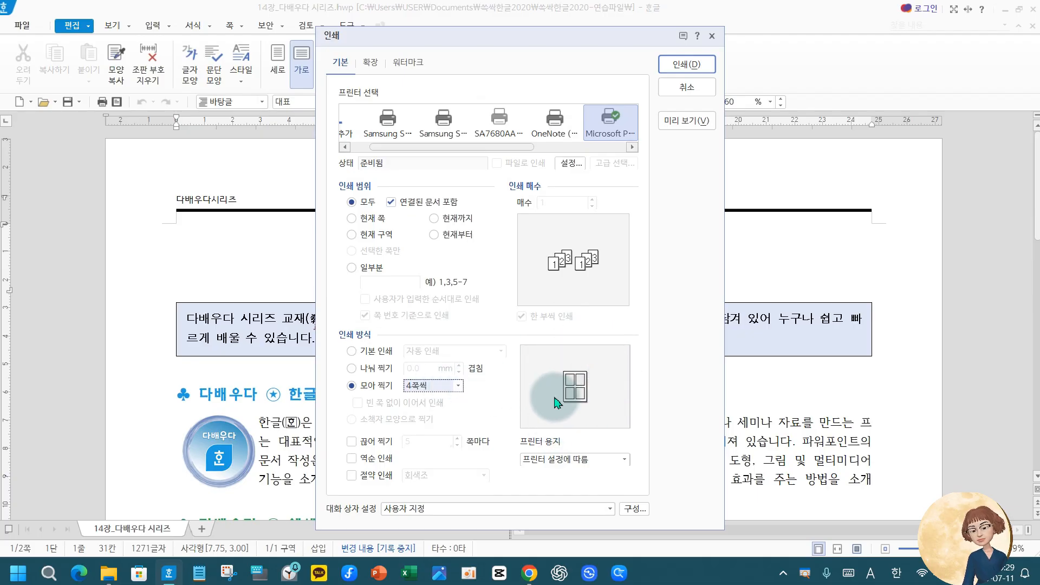
{"action": "left_click", "coordinate": [461, 385]}
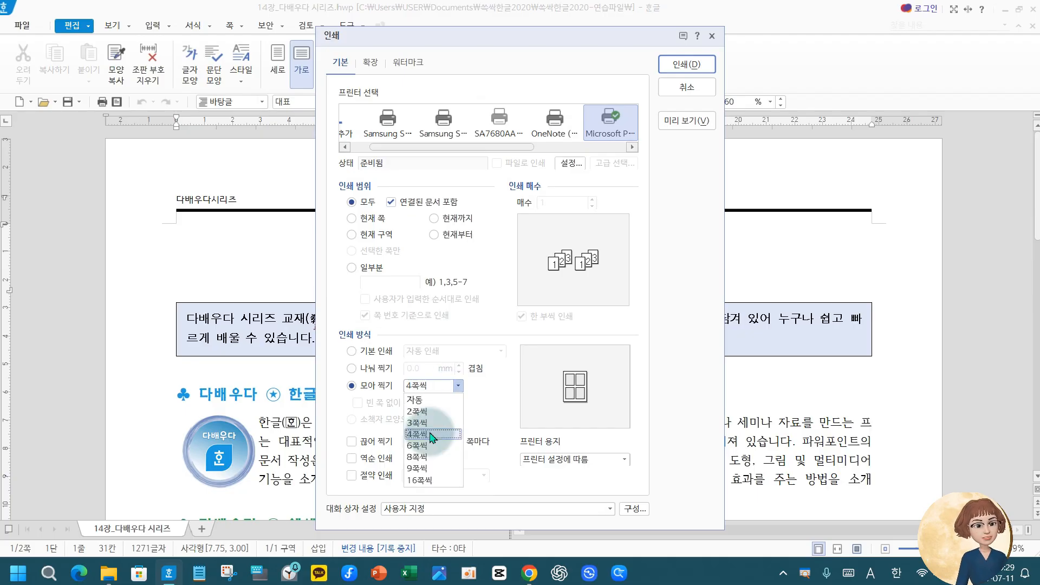
{"action": "left_click", "coordinate": [424, 406]}
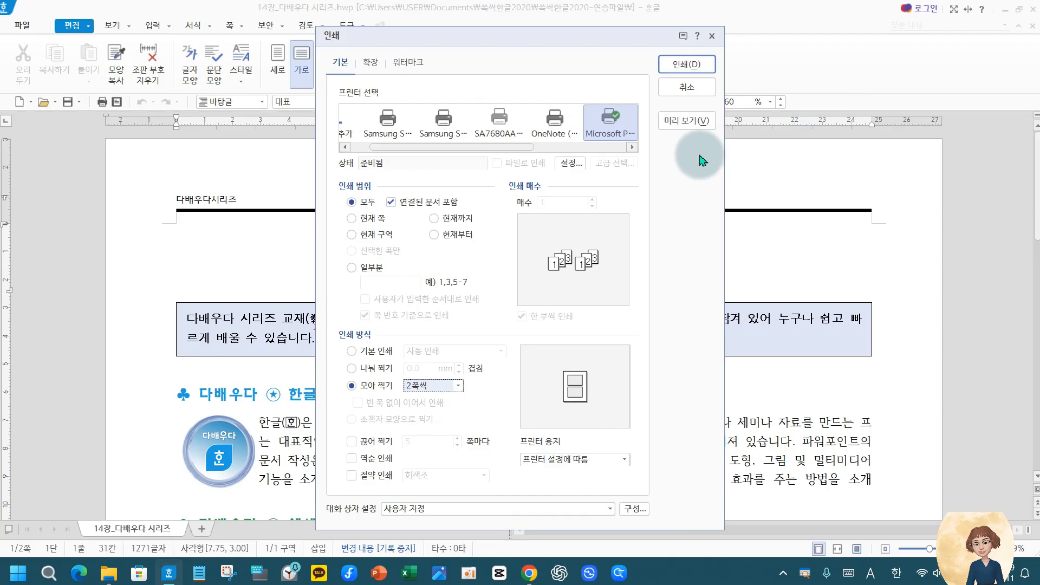
{"action": "key", "text": "ctrl+2"}
{"action": "left_click_drag", "start_coordinate": [657, 96], "coordinate": [735, 142]}
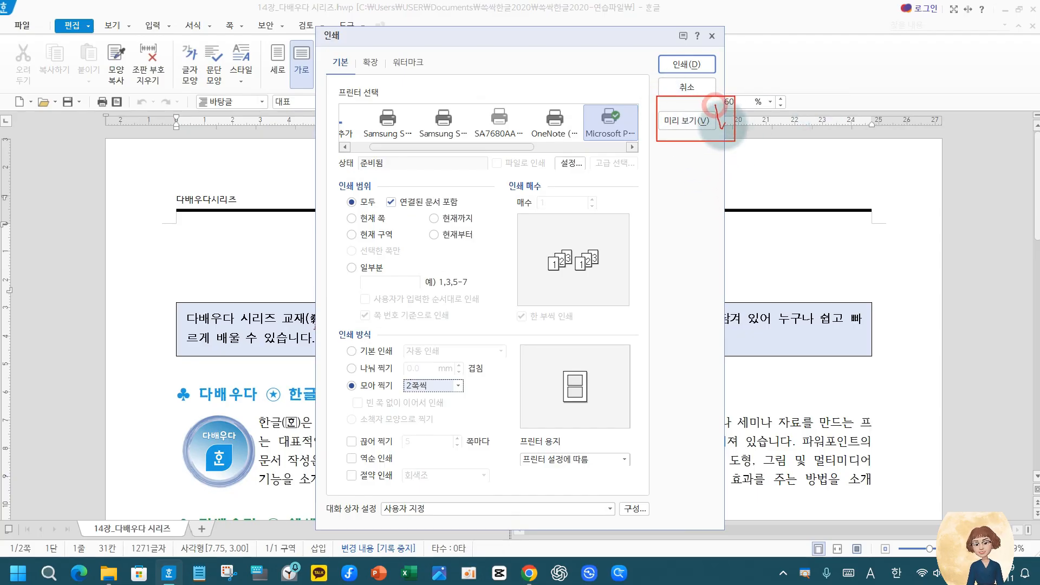
{"action": "key", "text": "Escape"}
Preview the printout with two pages combined per sheet and return to the document
{"action": "left_click", "coordinate": [688, 120]}
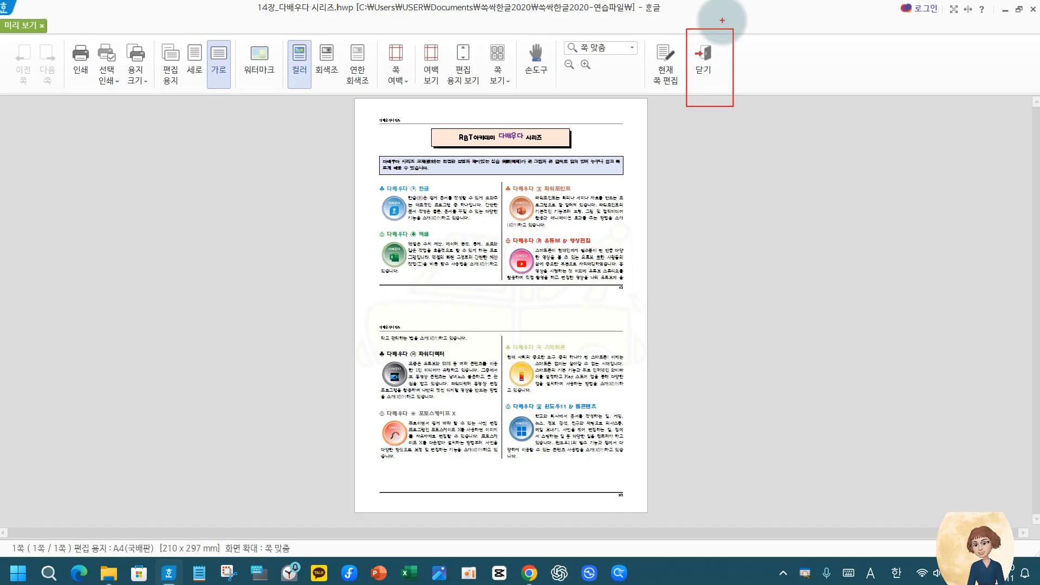
{"action": "left_click", "coordinate": [772, 395]}
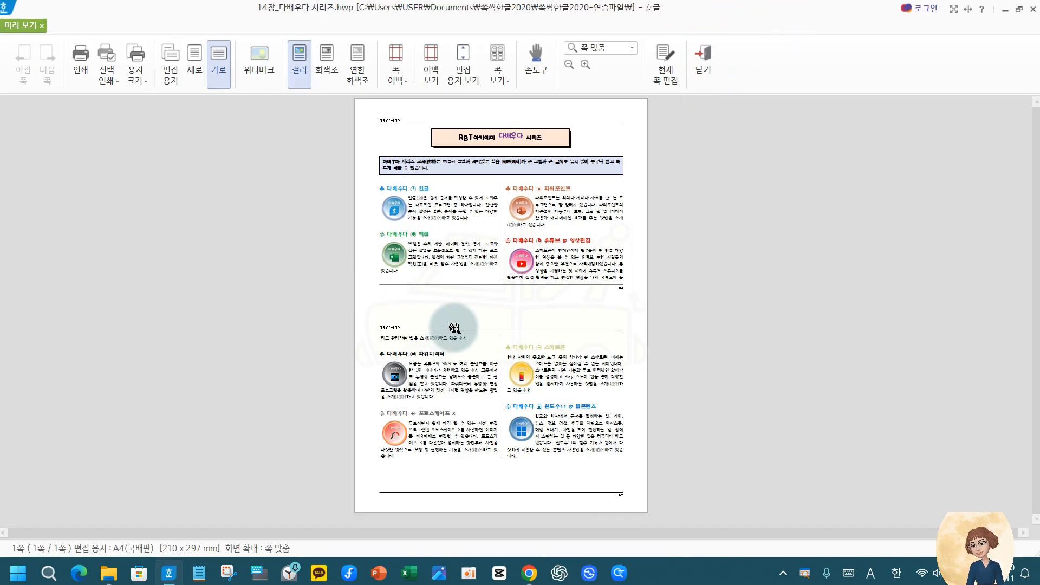
{"action": "key", "text": "Escape"}
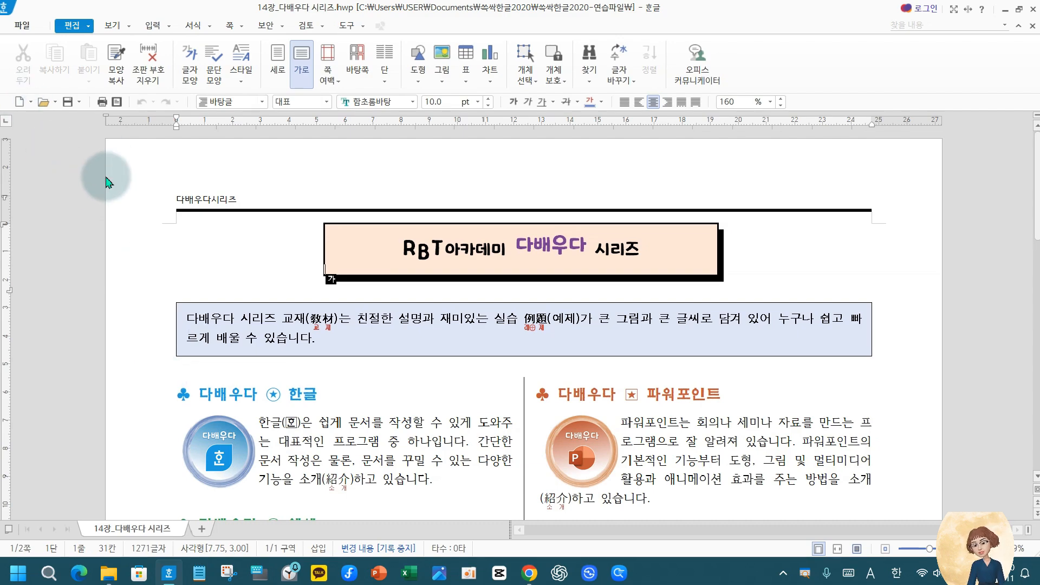
Reopen the print settings and set up a text watermark (글자 워터마크) reading 명랑쌤
{"action": "left_click", "coordinate": [102, 102]}
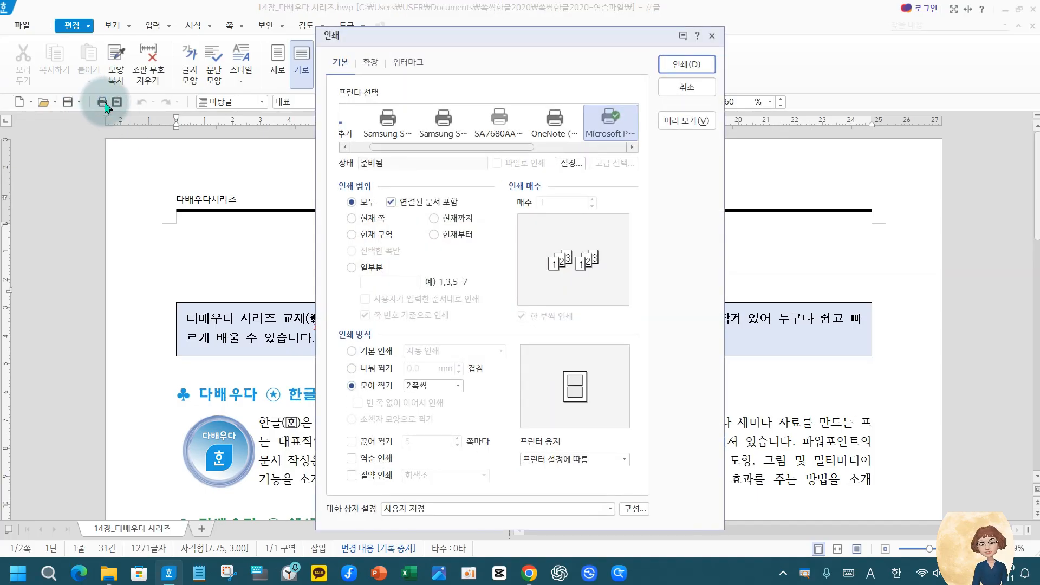
{"action": "key", "text": "ctrl+2"}
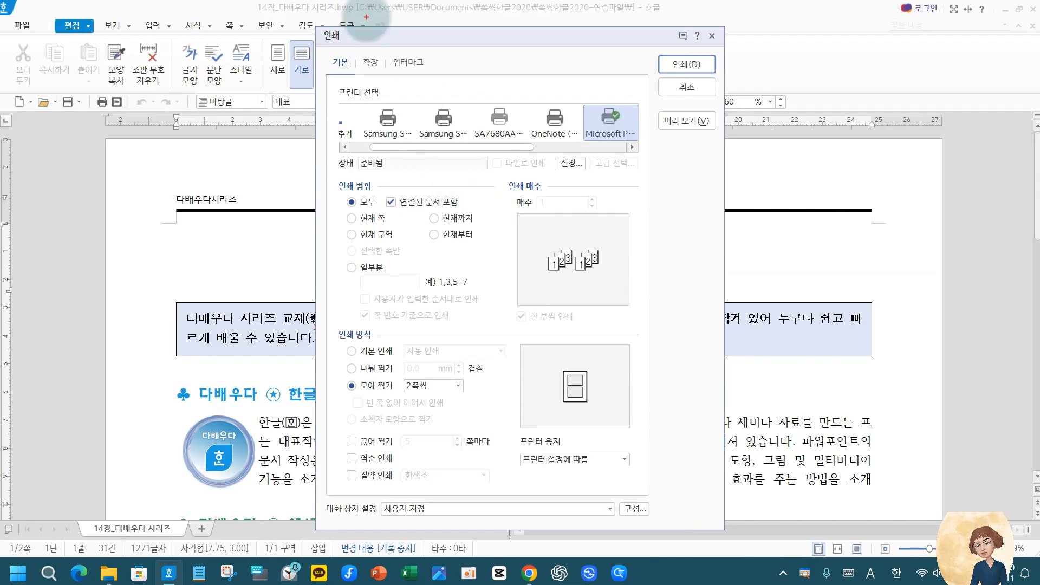
{"action": "left_click_drag", "start_coordinate": [388, 52], "coordinate": [431, 69]}
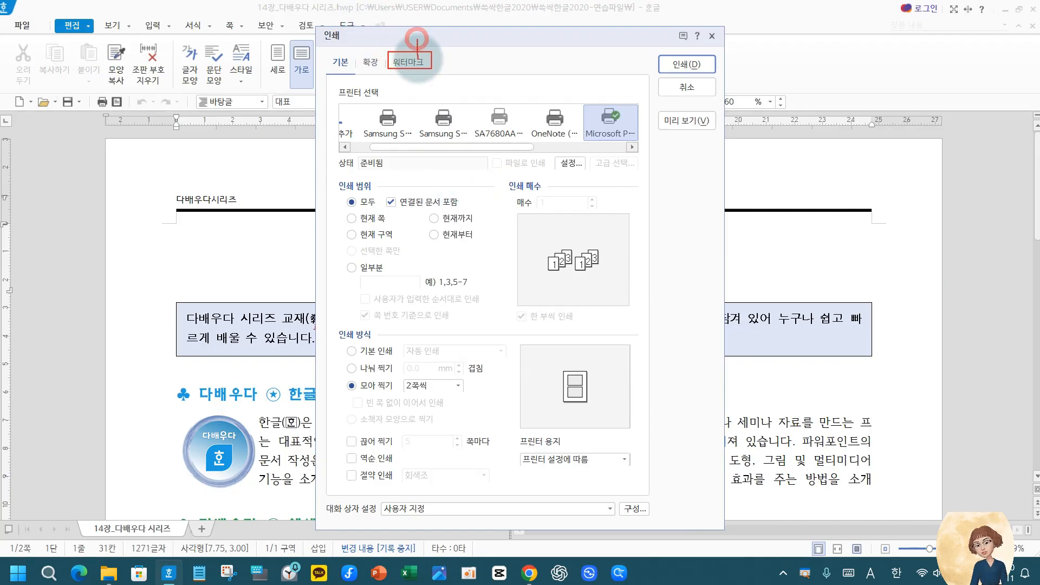
{"action": "left_click", "coordinate": [415, 63]}
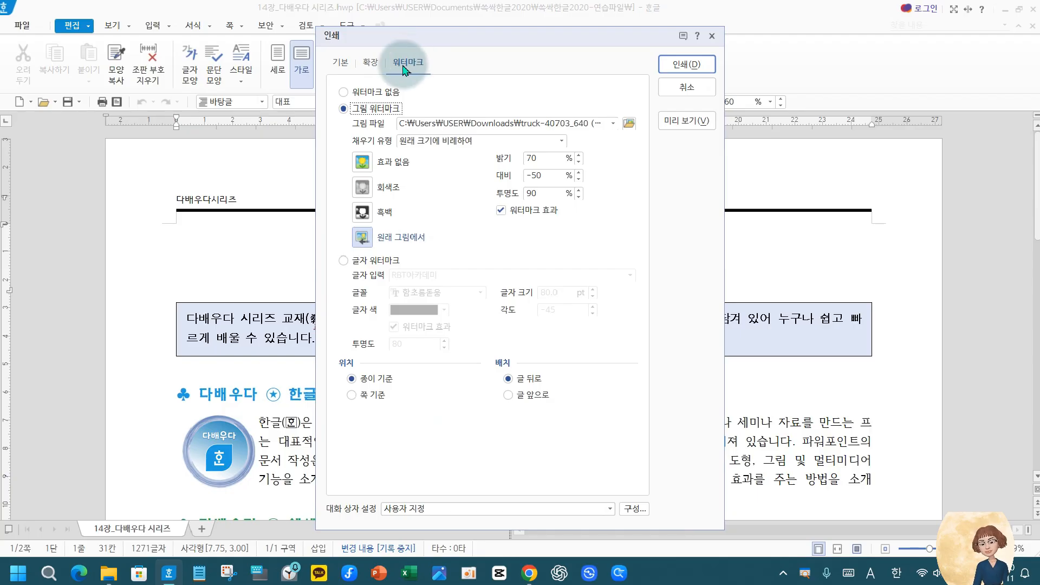
{"action": "left_click", "coordinate": [343, 260]}
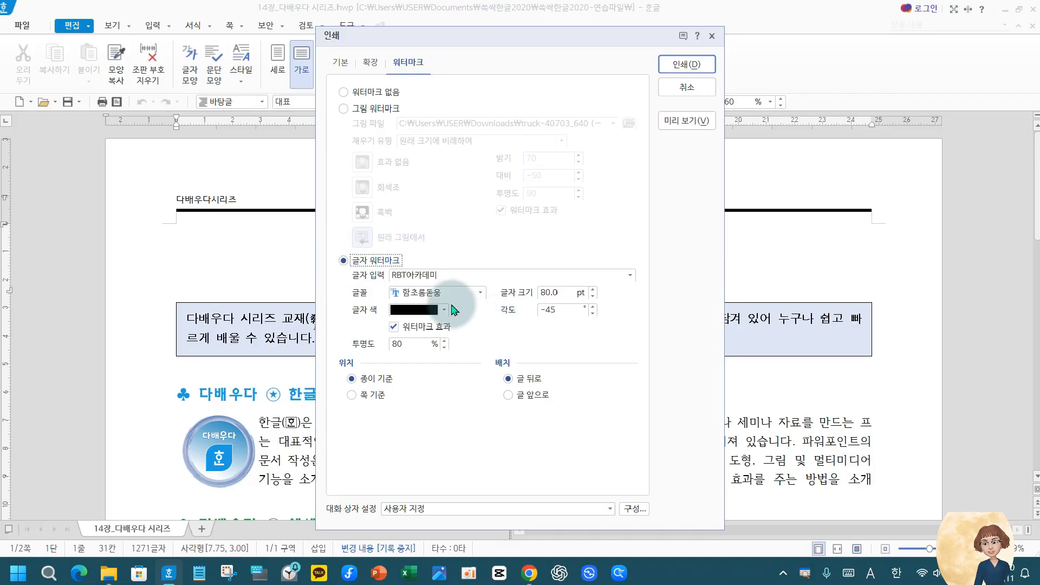
{"action": "left_click_drag", "start_coordinate": [448, 275], "coordinate": [392, 274]}
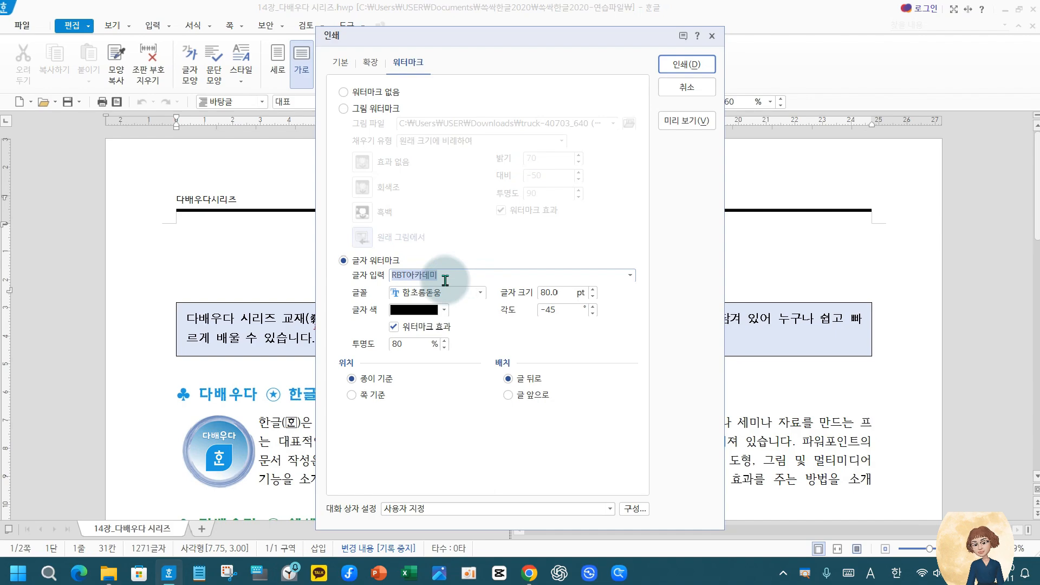
{"action": "left_click_drag", "start_coordinate": [459, 276], "coordinate": [347, 276]}
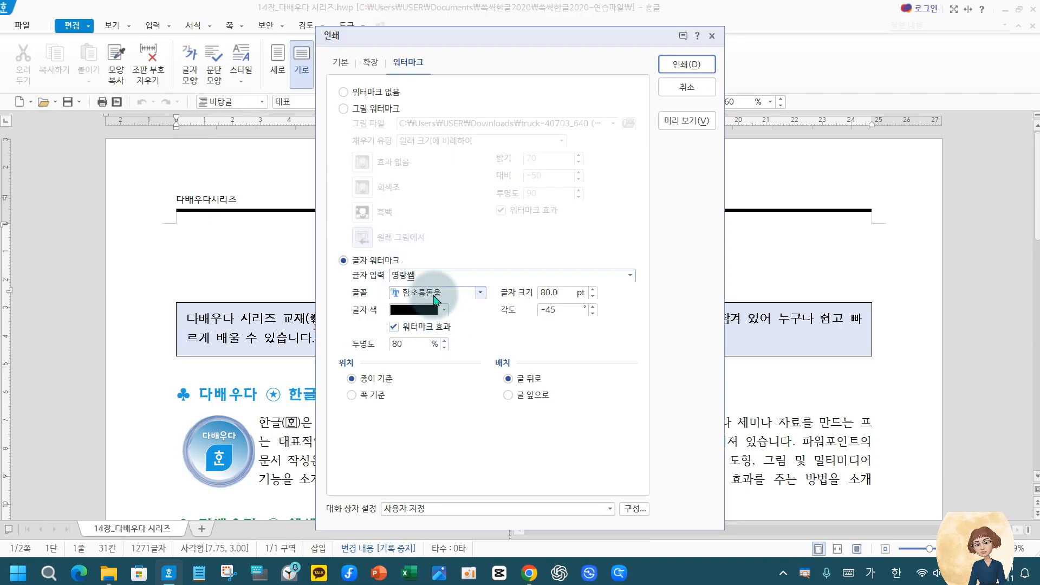
Check the previously used texts offered for the text watermark (글자 입력) and keep 명랑쌤
{"action": "double_click", "coordinate": [425, 276]}
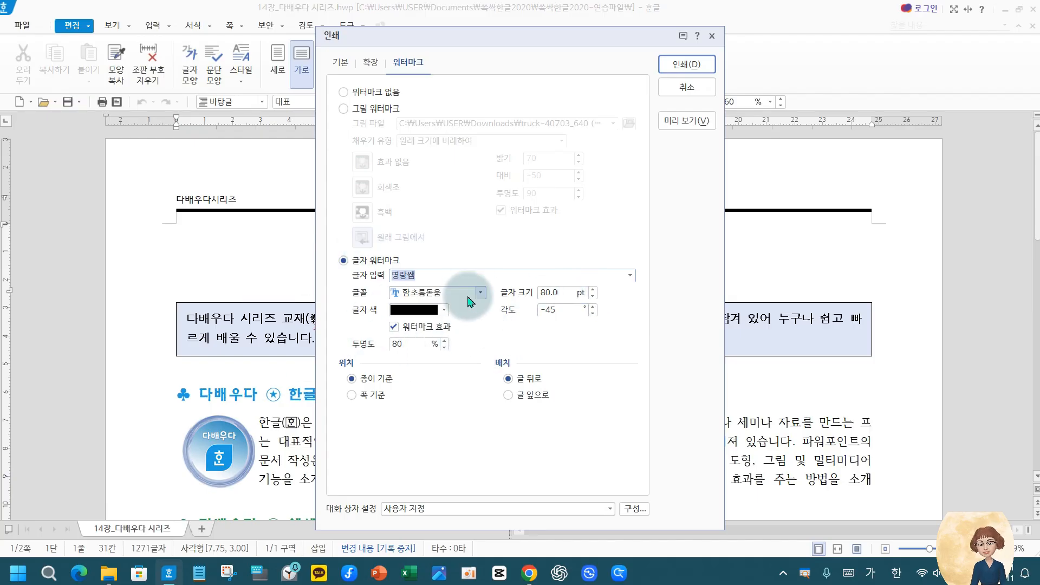
{"action": "left_click", "coordinate": [630, 275]}
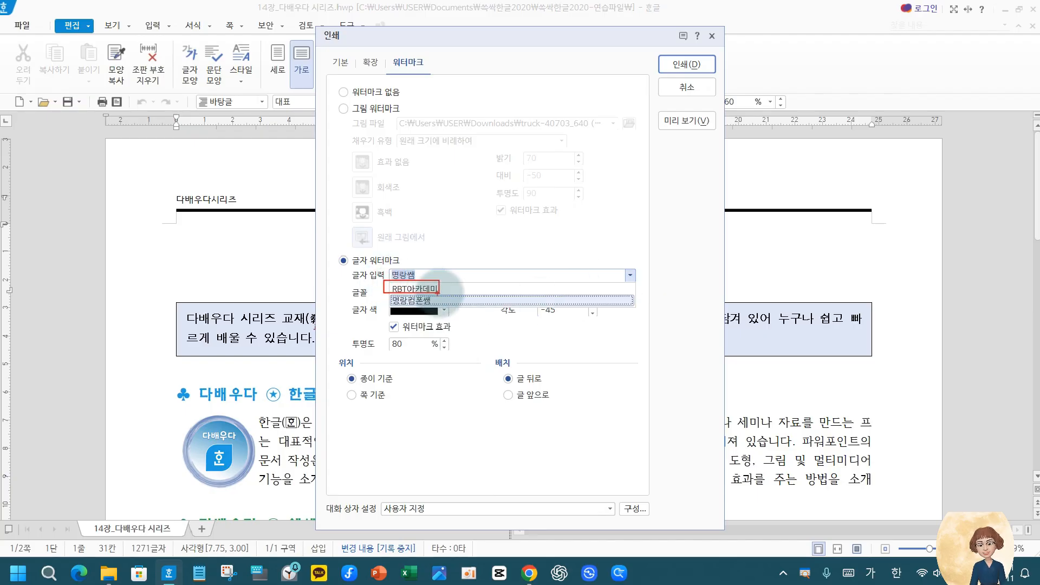
{"action": "left_click_drag", "start_coordinate": [381, 296], "coordinate": [440, 315]}
{"action": "key", "text": "Escape"}
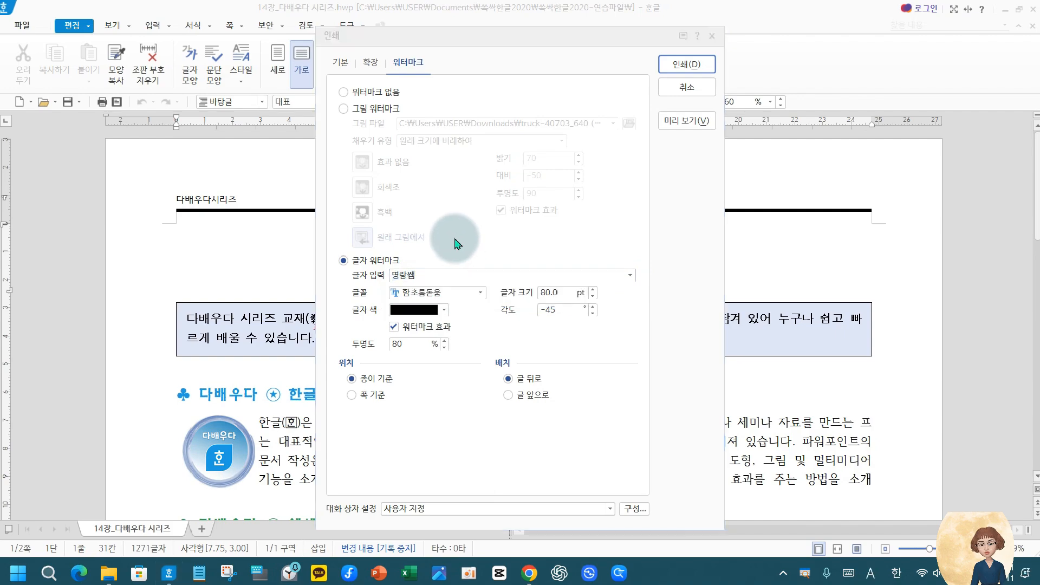
{"action": "left_click", "coordinate": [455, 244]}
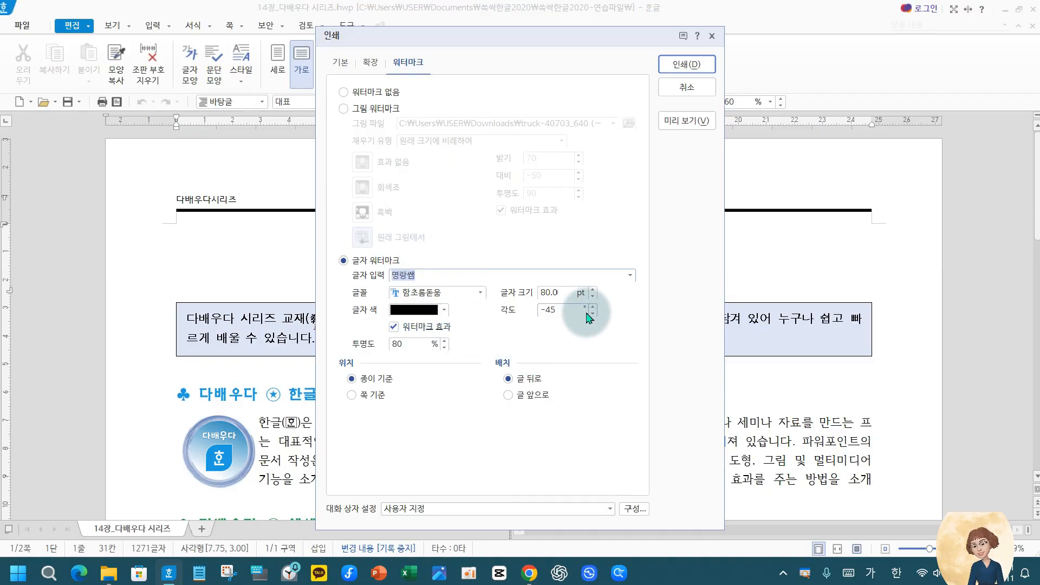
Preview the printout with the text watermark on the combined pages and return to the document
{"action": "left_click", "coordinate": [674, 120]}
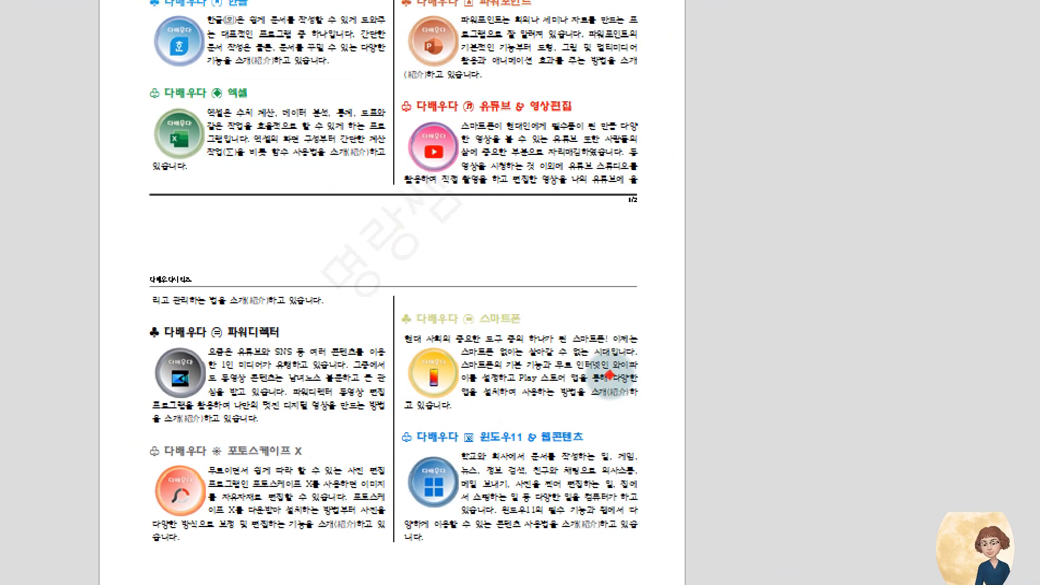
{"action": "mouse_move", "coordinate": [280, 217]}
{"action": "left_mouse_down"}
{"action": "mouse_move", "coordinate": [523, 208]}
{"action": "mouse_move", "coordinate": [537, 305]}
{"action": "left_mouse_up"}
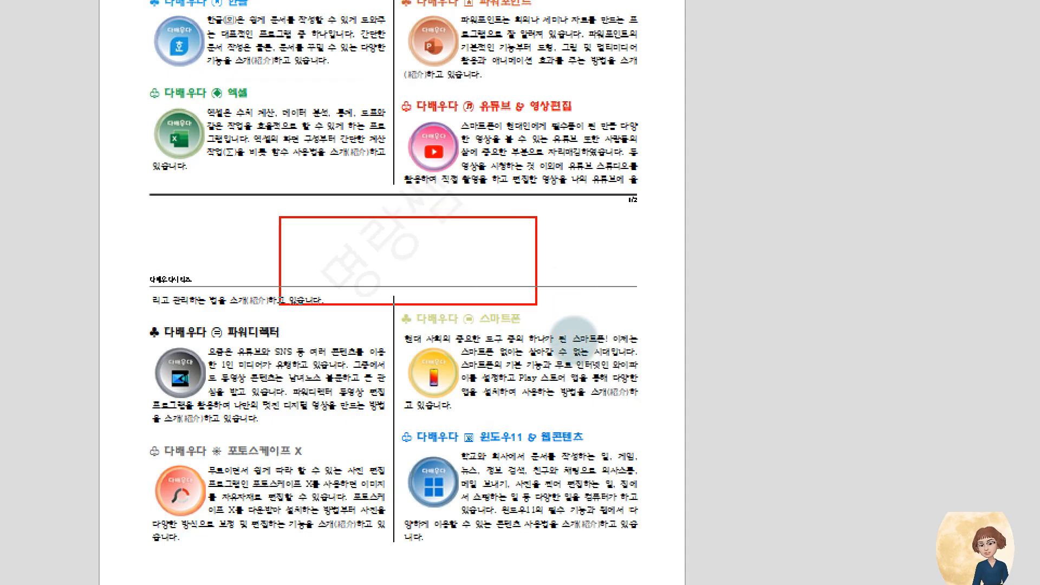
{"action": "key", "text": "Escape"}
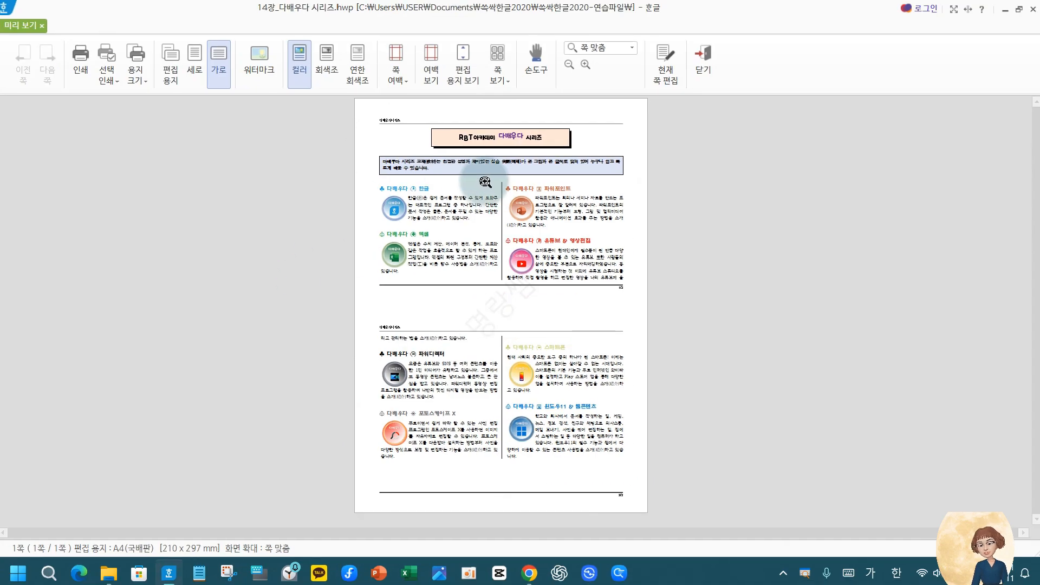
{"action": "left_click", "coordinate": [702, 60]}
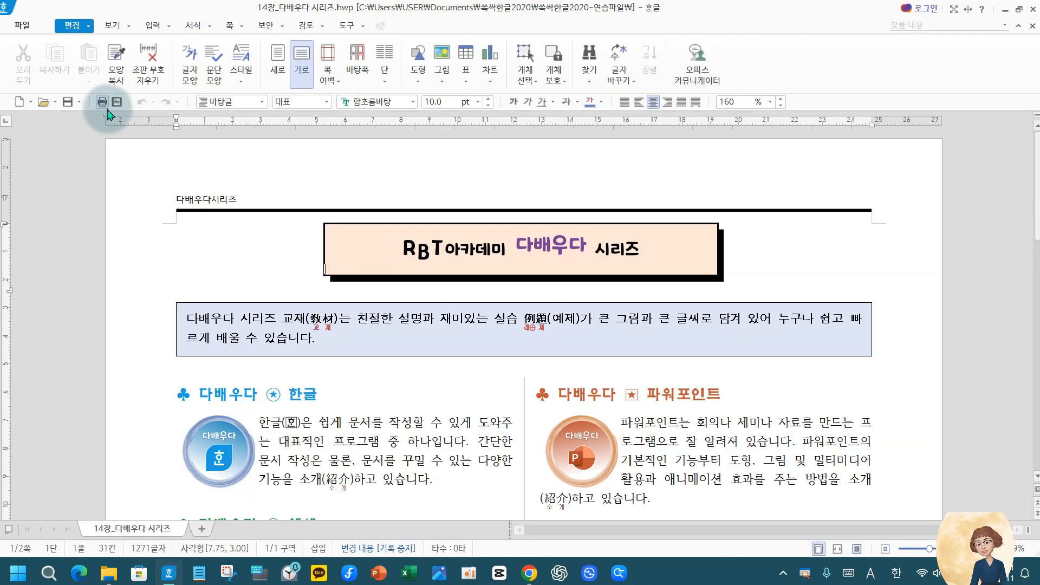
Open the print settings again and look through the available printers, from 프린터 추가 to PDF 저장 and the image-saving option
{"action": "left_click", "coordinate": [102, 102]}
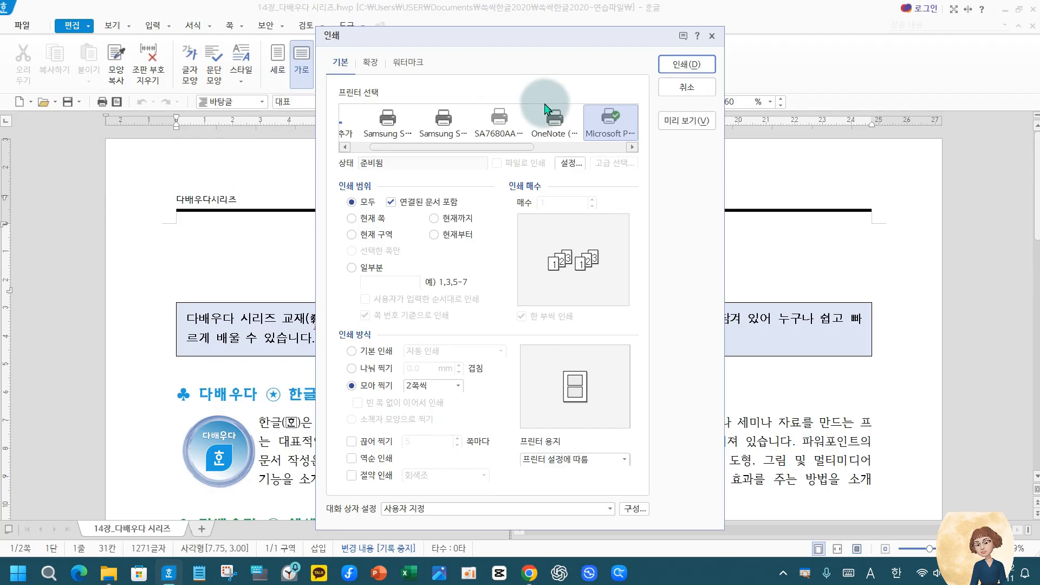
{"action": "left_click", "coordinate": [487, 145]}
{"action": "left_click_drag", "start_coordinate": [487, 145], "coordinate": [342, 163]}
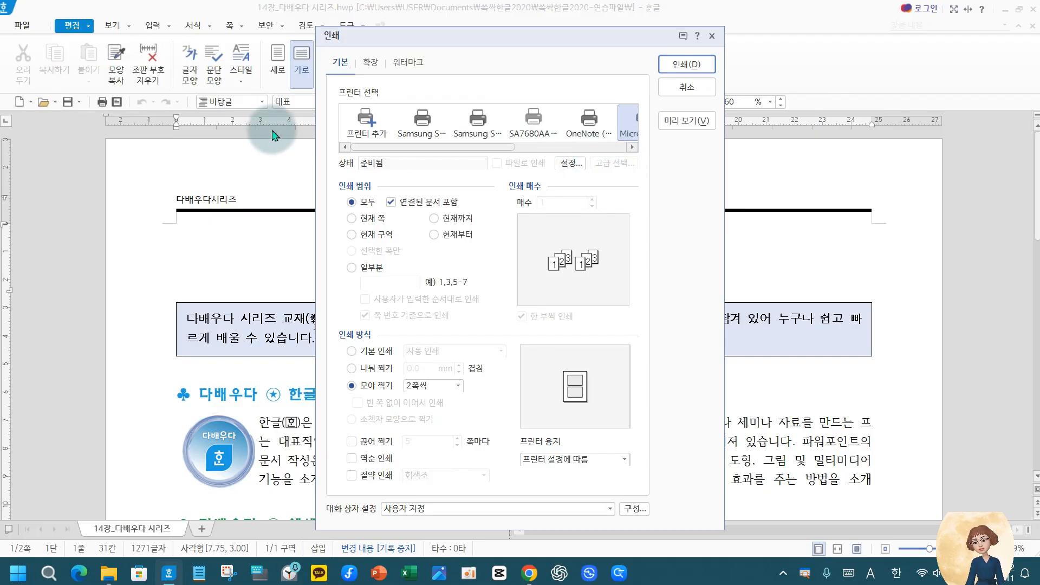
{"action": "left_click_drag", "start_coordinate": [1, 87], "coordinate": [1003, 114]}
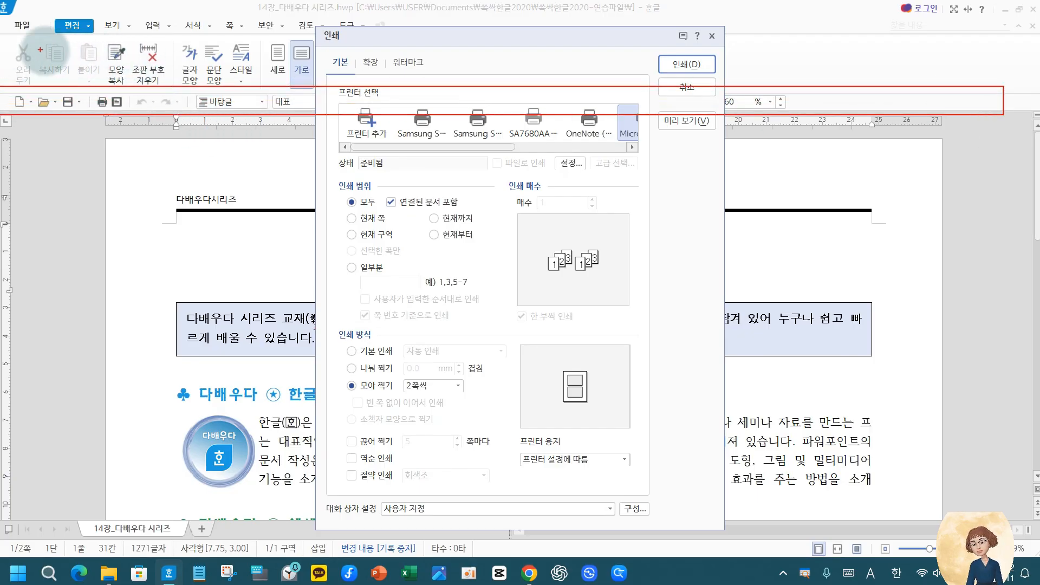
{"action": "left_click_drag", "start_coordinate": [1, 31], "coordinate": [689, 92]}
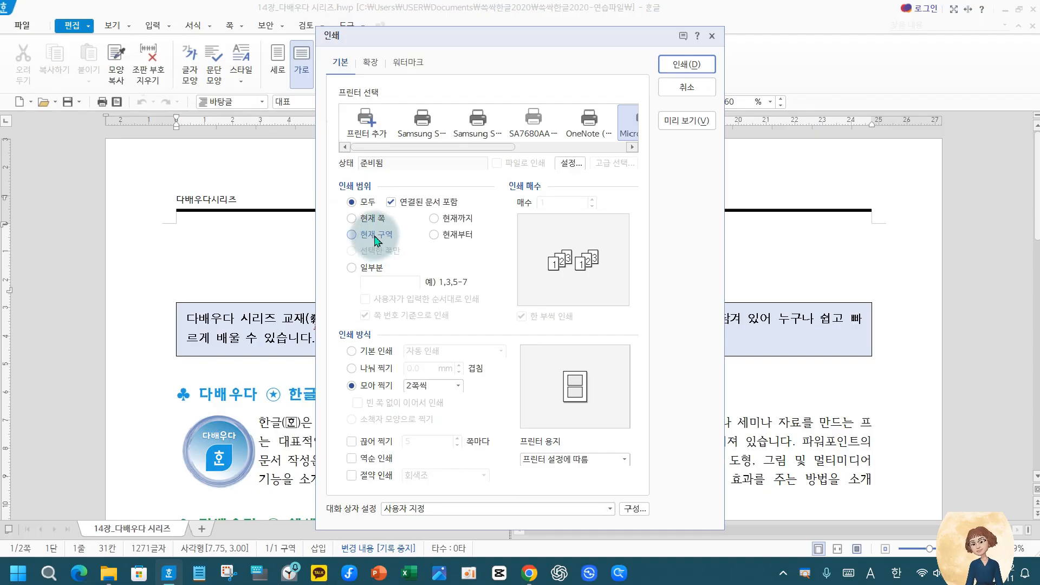
{"action": "mouse_move", "coordinate": [411, 147]}
{"action": "left_mouse_down"}
{"action": "mouse_move", "coordinate": [655, 143]}
{"action": "mouse_move", "coordinate": [418, 160]}
{"action": "left_mouse_up"}
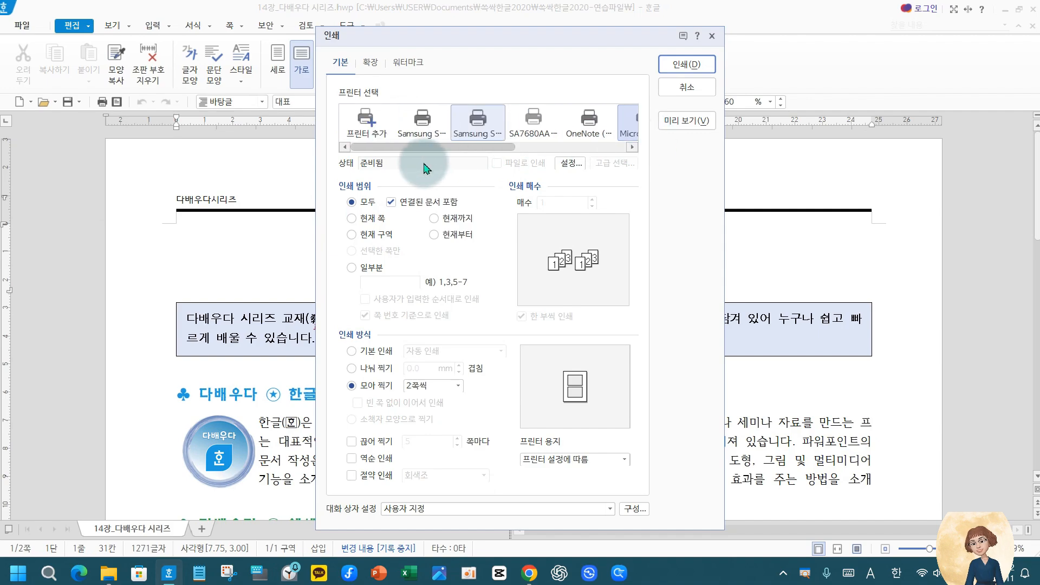
{"action": "left_click", "coordinate": [422, 122]}
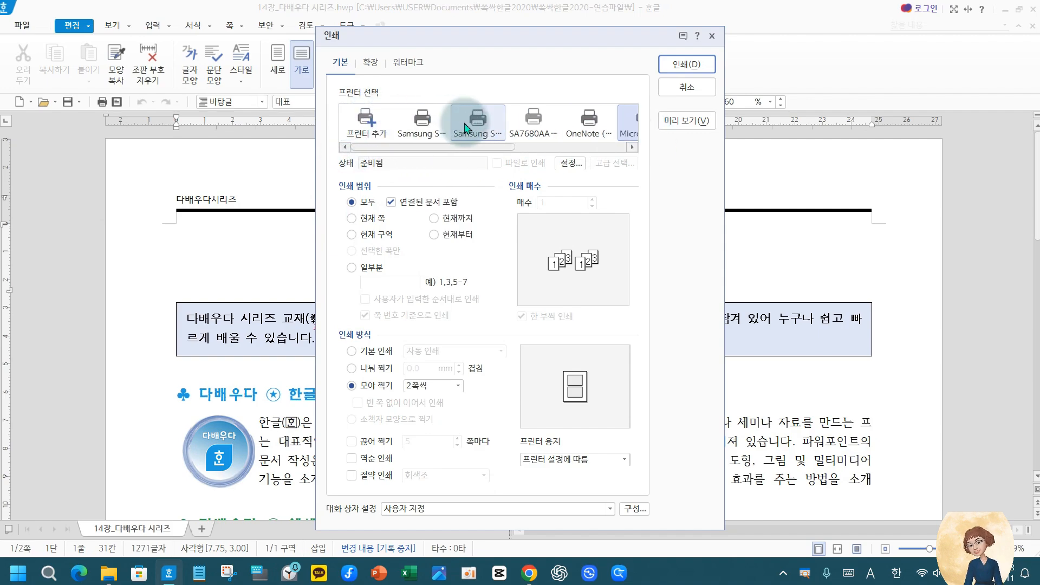
{"action": "left_click", "coordinate": [350, 122]}
{"action": "left_click", "coordinate": [426, 123]}
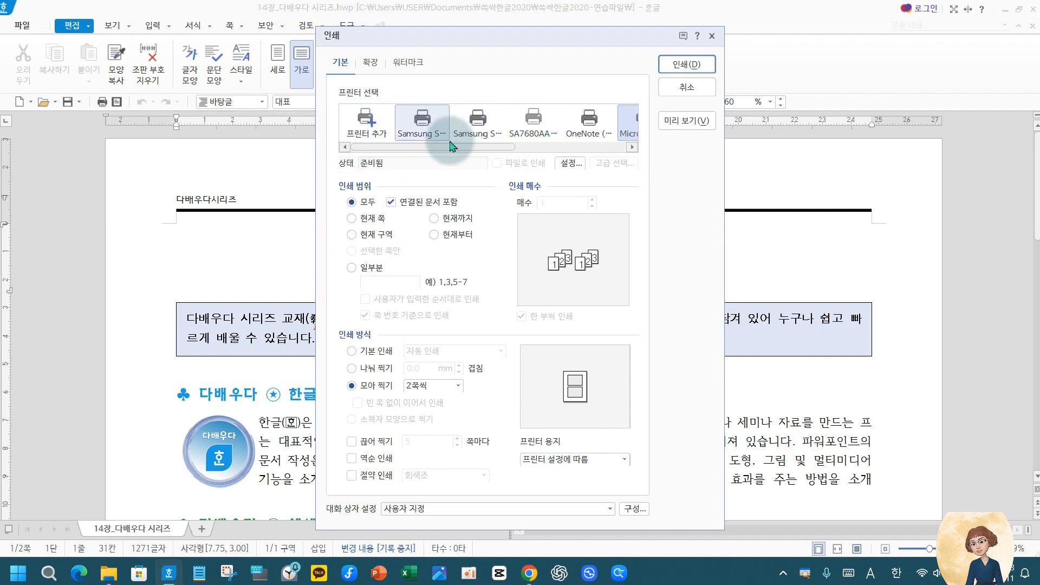
{"action": "left_click_drag", "start_coordinate": [453, 147], "coordinate": [585, 160]}
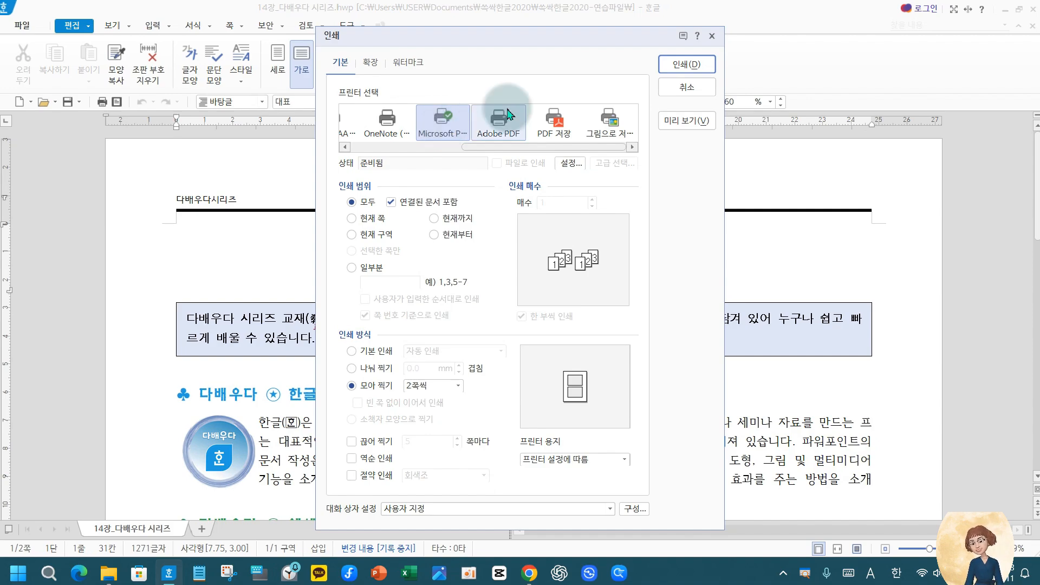
Print the document to PDF with the selected Microsoft printer and name the output file 다배우다시리즈2
{"action": "left_click", "coordinate": [686, 65]}
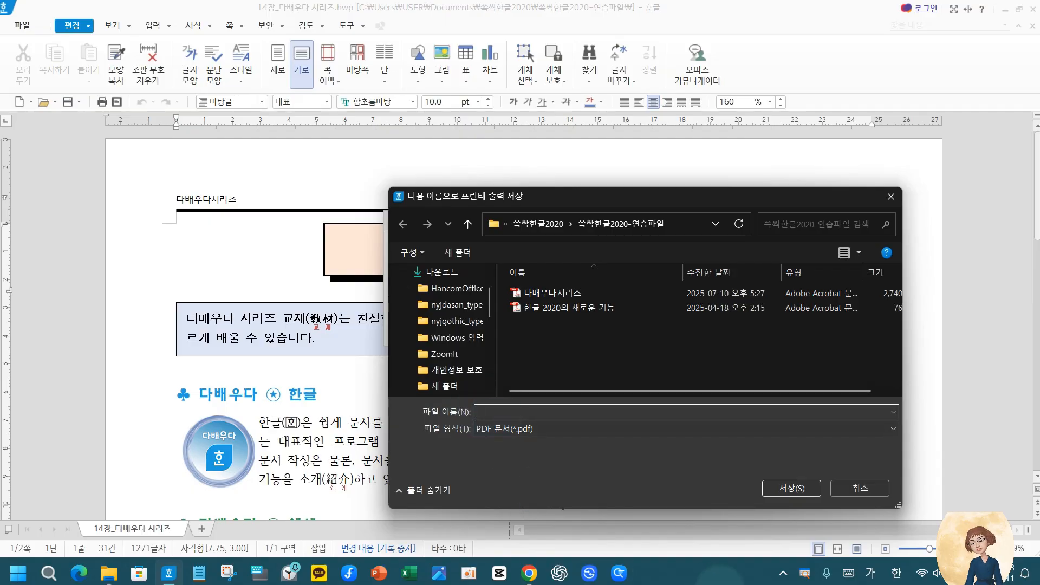
{"action": "left_click", "coordinate": [721, 584]}
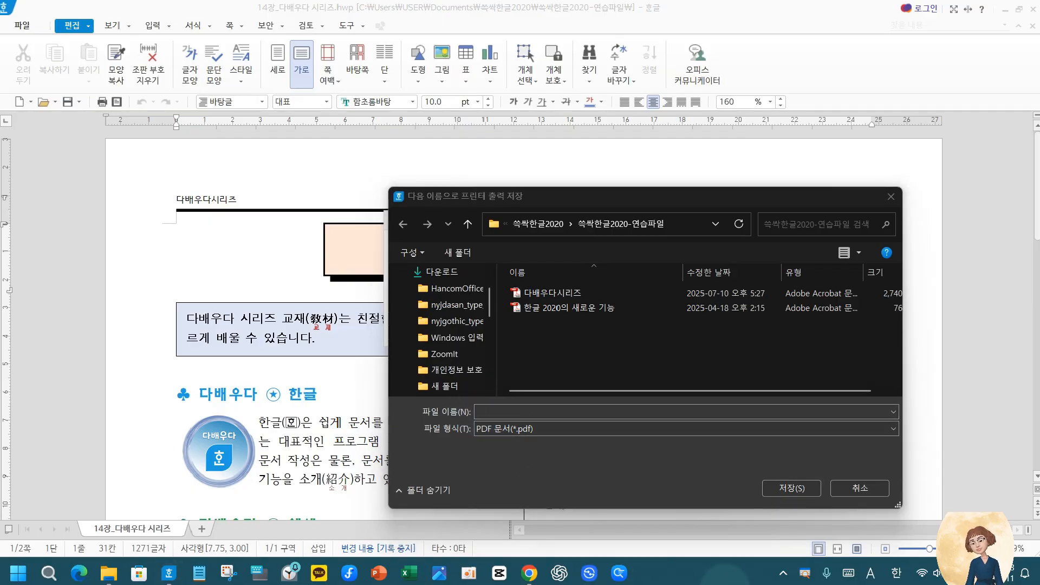
{"action": "left_click", "coordinate": [539, 415]}
{"action": "type", "text": "다"}
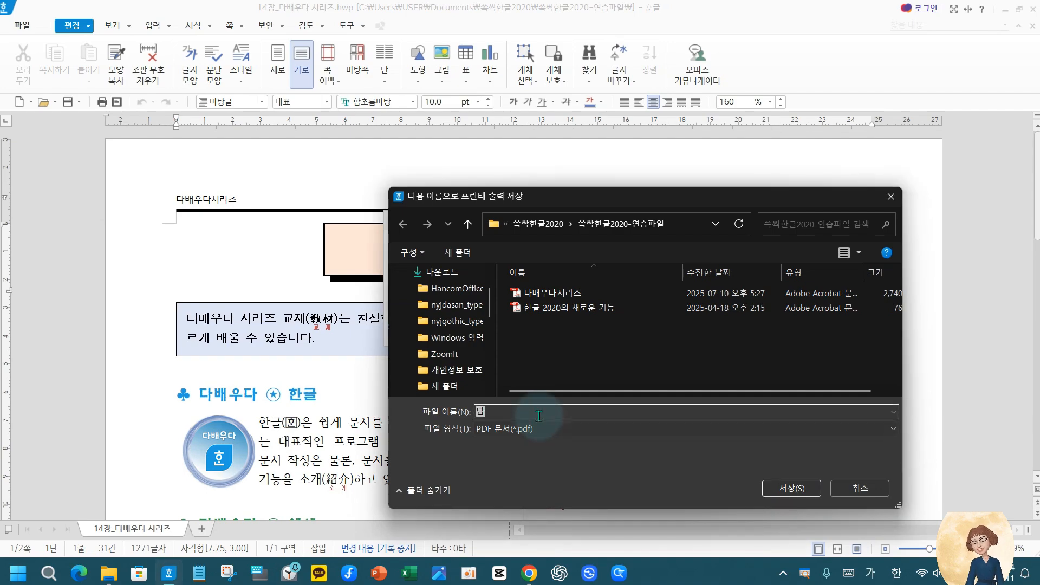
{"action": "type", "text": "배우"}
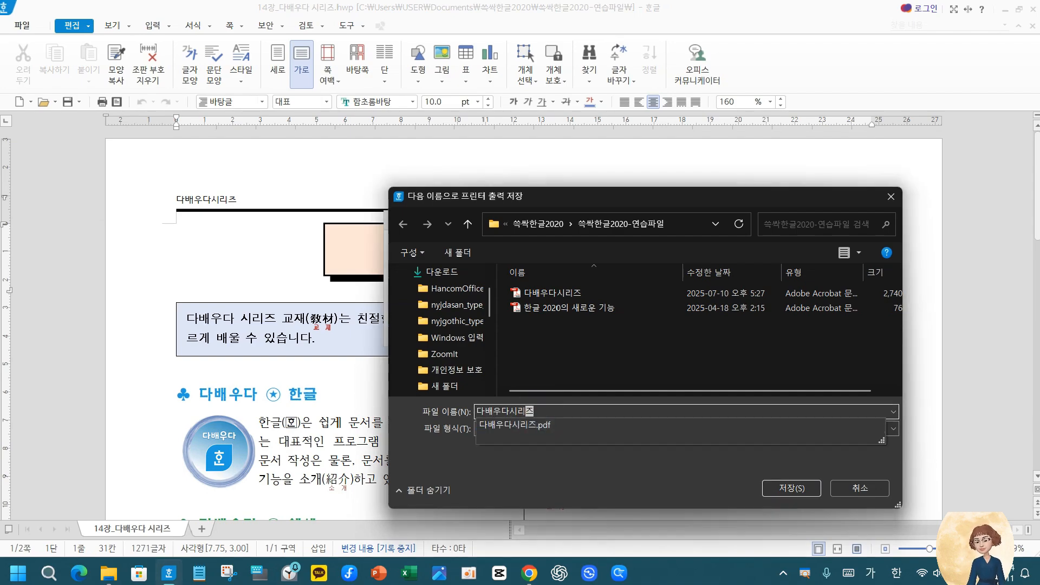
{"action": "type", "text": "다시리즈"}
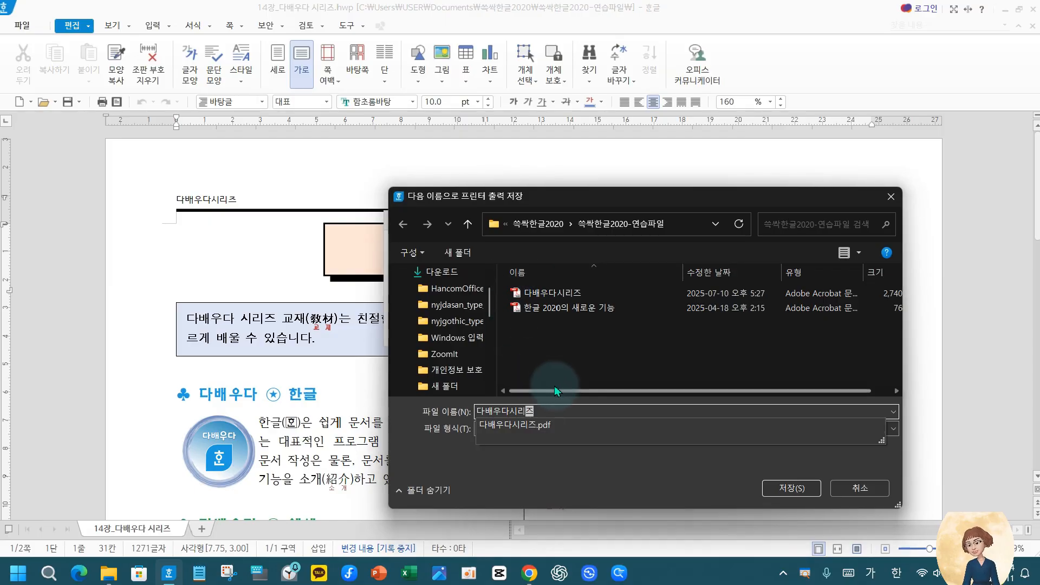
{"action": "type", "text": "2"}
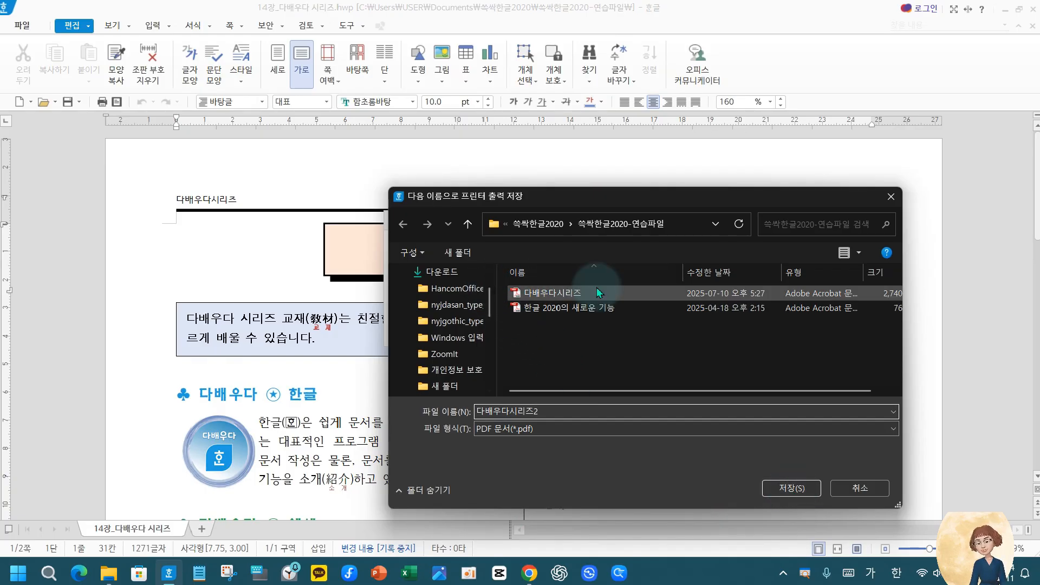
Check the destination folder, the existing PDF files and the available file formats (파일 형식) for the print output
{"action": "key", "text": "ctrl+2"}
{"action": "mouse_move", "coordinate": [490, 280]}
{"action": "left_mouse_down"}
{"action": "mouse_move", "coordinate": [546, 304]}
{"action": "mouse_move", "coordinate": [648, 299]}
{"action": "left_mouse_up"}
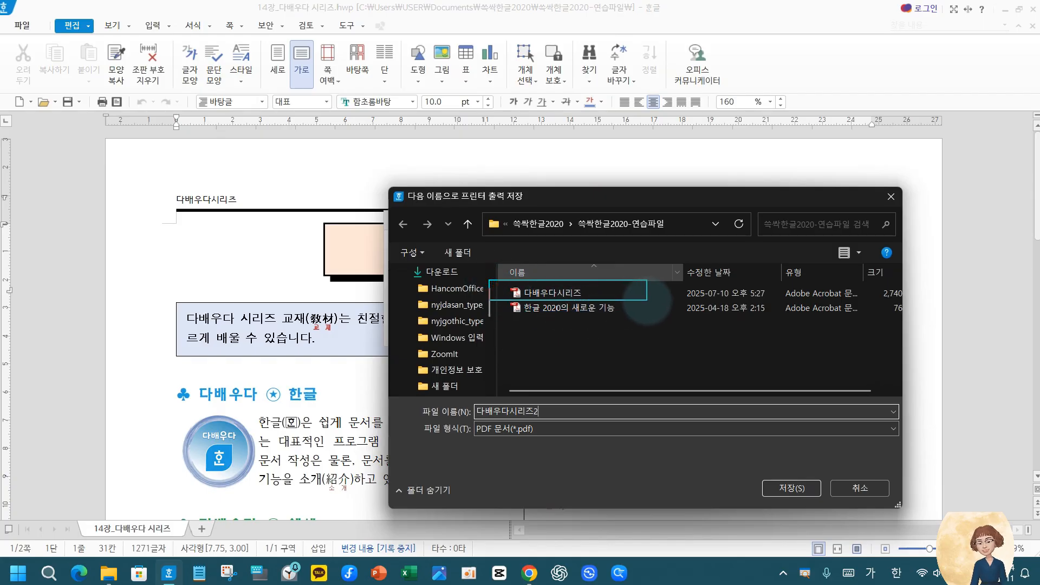
{"action": "mouse_move", "coordinate": [589, 270]}
{"action": "left_mouse_down"}
{"action": "mouse_move", "coordinate": [595, 295]}
{"action": "mouse_move", "coordinate": [643, 267]}
{"action": "left_mouse_up"}
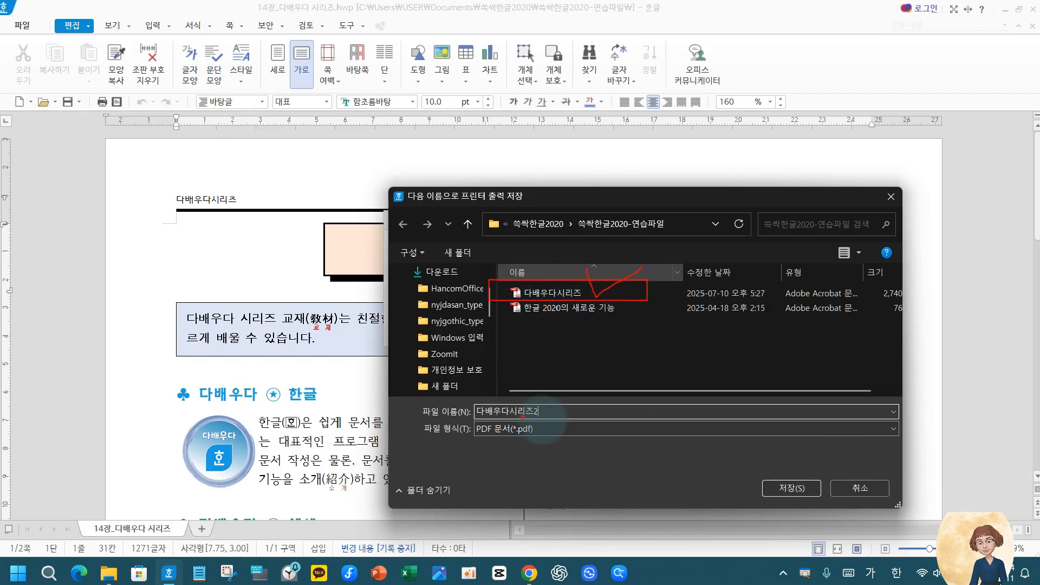
{"action": "mouse_move", "coordinate": [466, 419]}
{"action": "left_mouse_down"}
{"action": "mouse_move", "coordinate": [601, 451]}
{"action": "mouse_move", "coordinate": [879, 444]}
{"action": "left_mouse_up"}
{"action": "left_click_drag", "start_coordinate": [559, 190], "coordinate": [683, 245]}
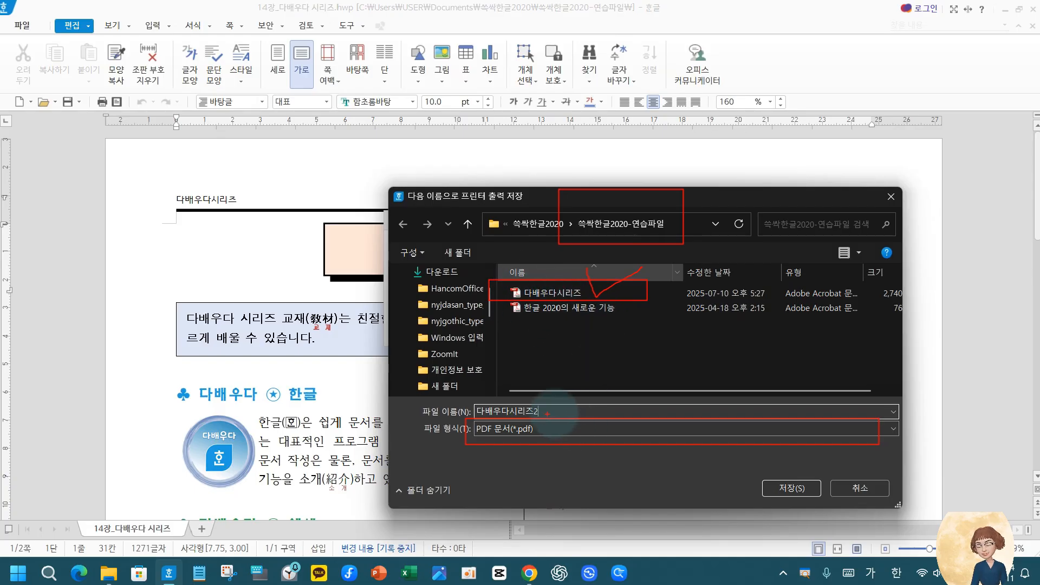
{"action": "mouse_move", "coordinate": [558, 420]}
{"action": "left_mouse_down"}
{"action": "mouse_move", "coordinate": [566, 449]}
{"action": "mouse_move", "coordinate": [583, 423]}
{"action": "left_mouse_up"}
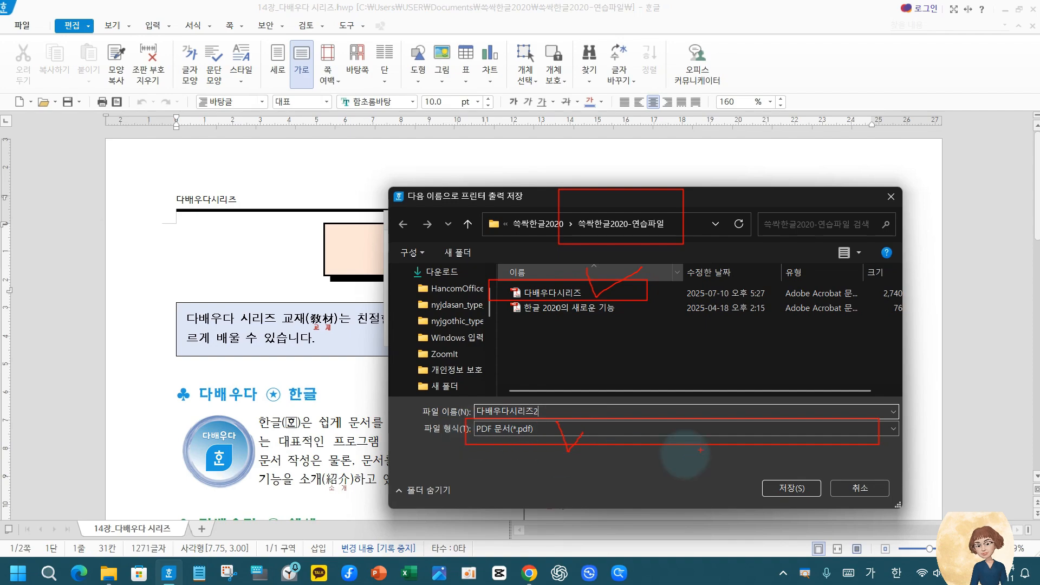
{"action": "key", "text": "Escape"}
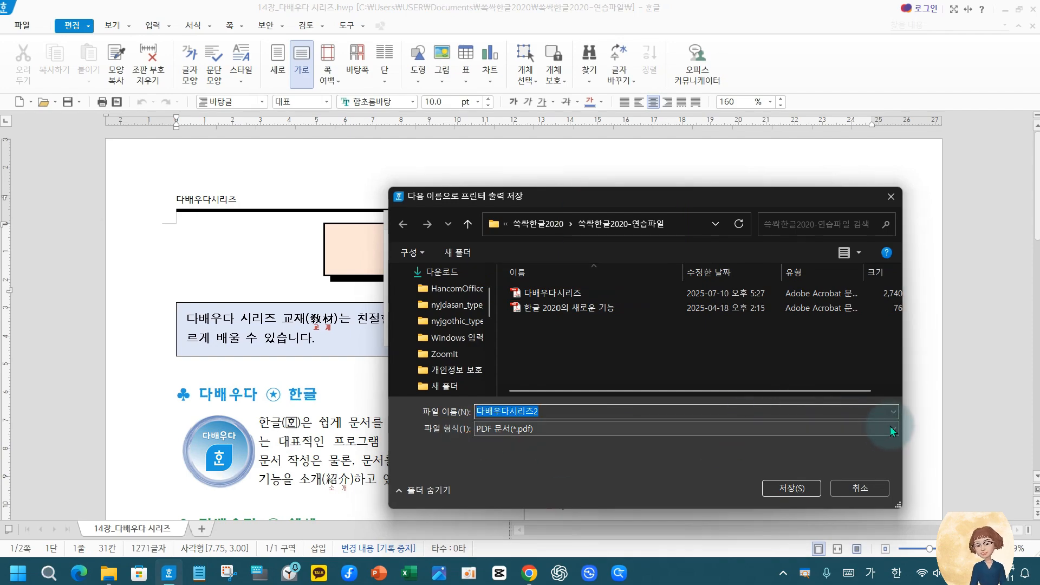
{"action": "left_click", "coordinate": [889, 426]}
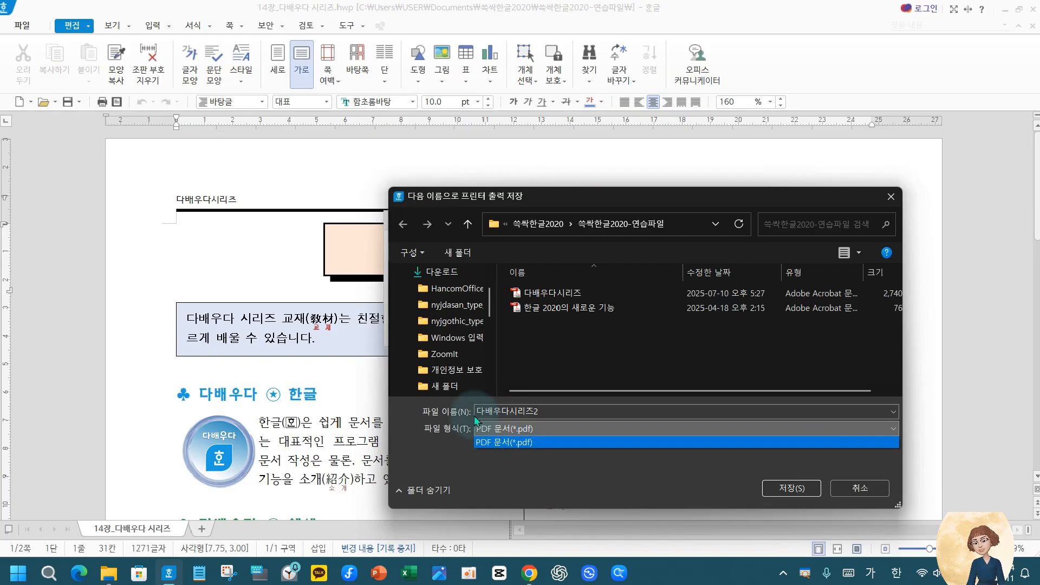
Keep the PDF 문서(*.pdf) file format and save the print output as 다배우다시리즈2
{"action": "left_click", "coordinate": [503, 440]}
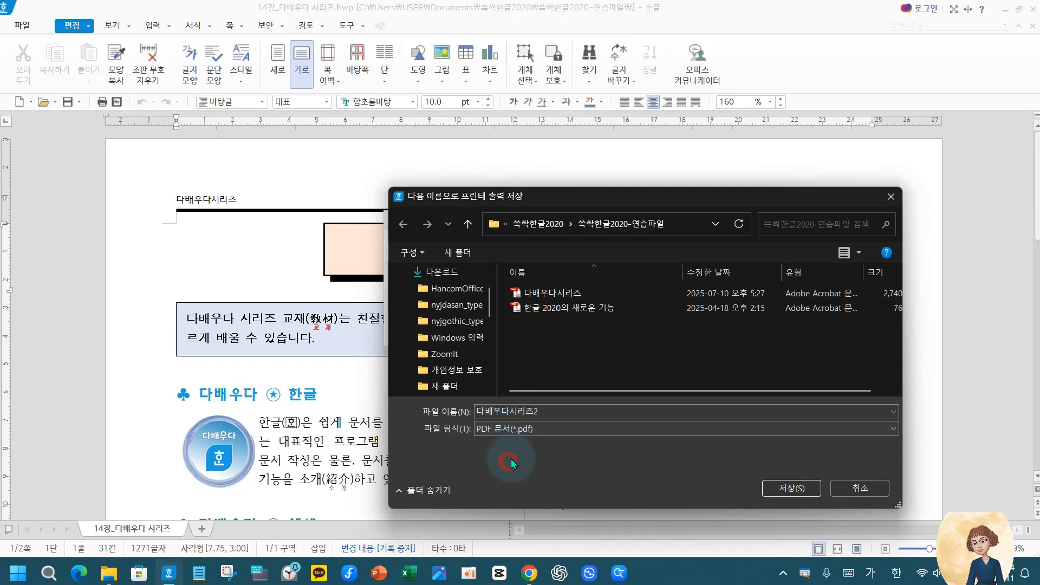
{"action": "left_click", "coordinate": [501, 428]}
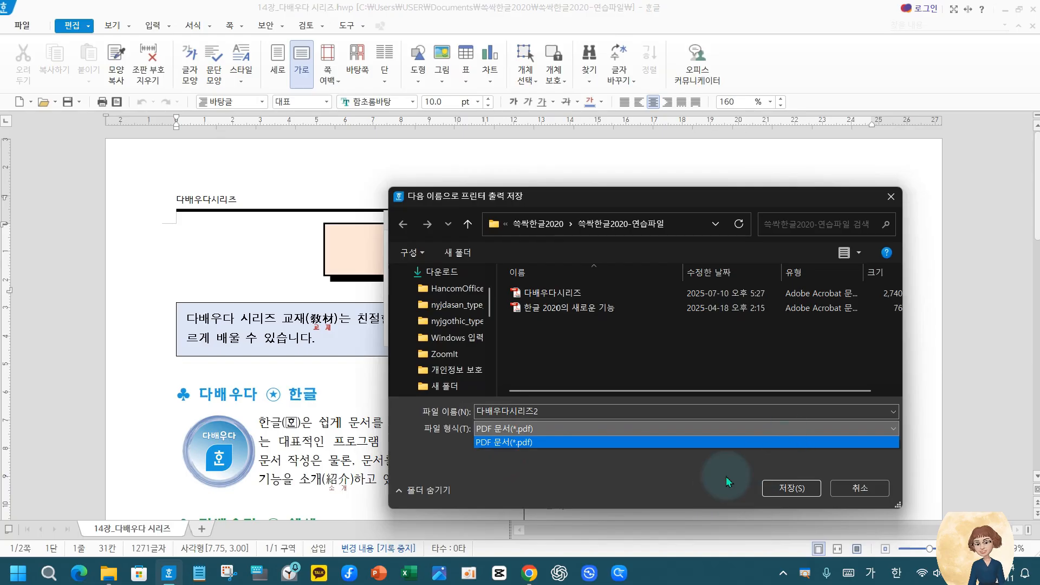
{"action": "left_click", "coordinate": [650, 480]}
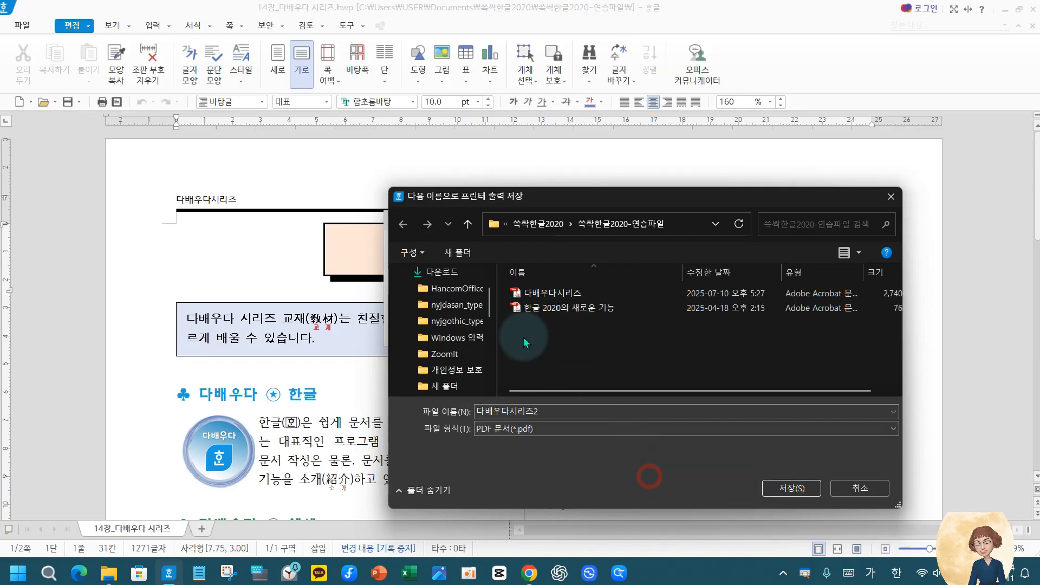
{"action": "left_click", "coordinate": [779, 484]}
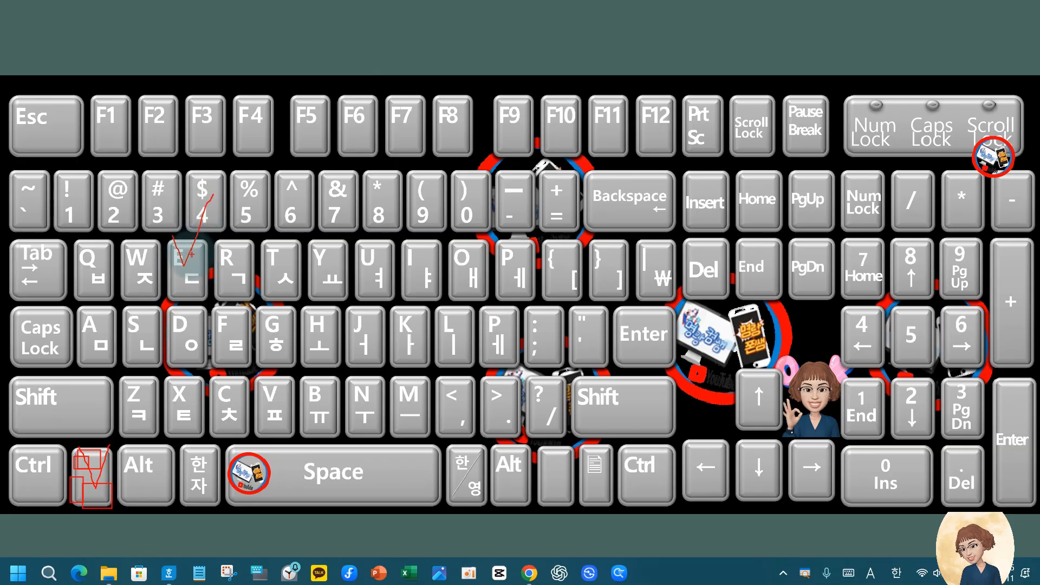
{"action": "mouse_move", "coordinate": [173, 236]}
{"action": "left_mouse_down"}
{"action": "mouse_move", "coordinate": [184, 265]}
{"action": "mouse_move", "coordinate": [216, 199]}
{"action": "left_mouse_up"}
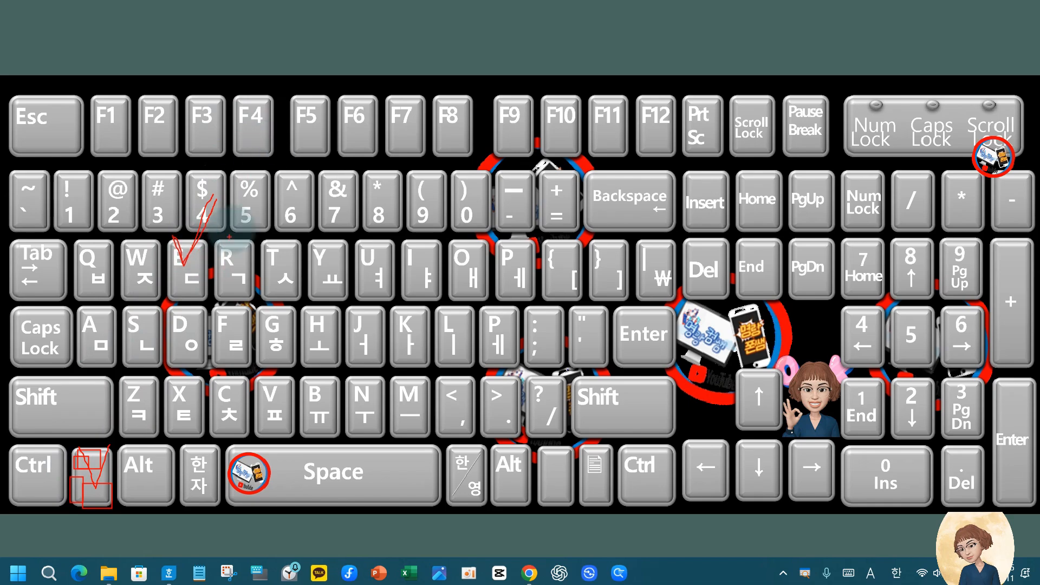
{"action": "key", "text": "Escape"}
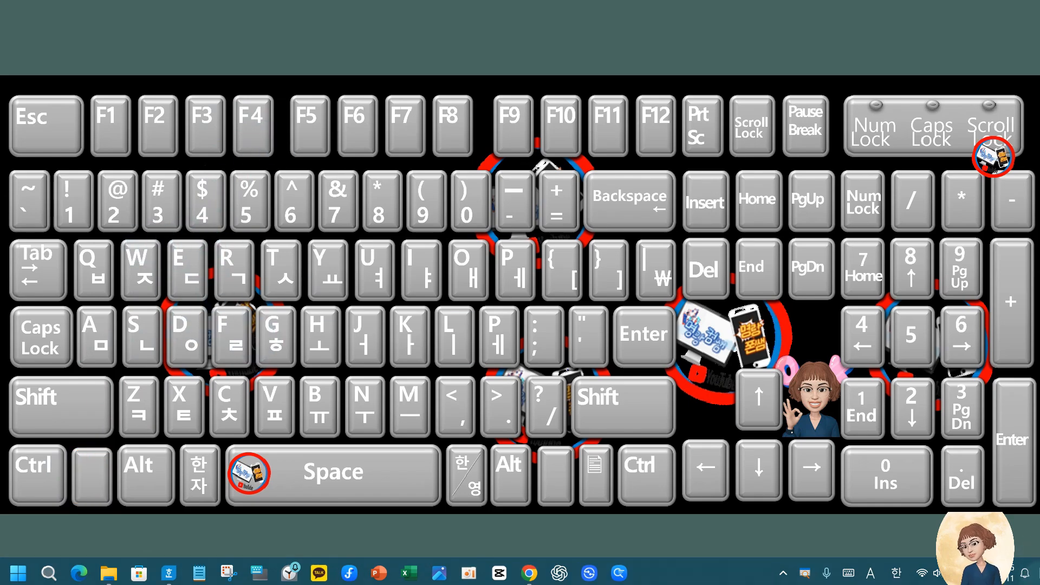
{"action": "left_click", "coordinate": [1039, 573]}
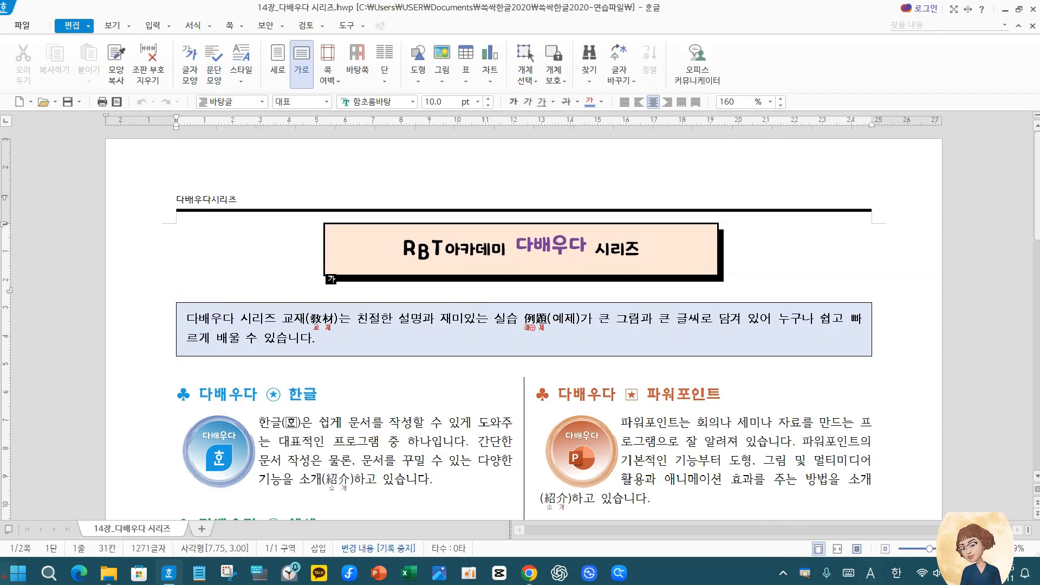
{"action": "mouse_move", "coordinate": [14, 570]}
{"action": "left_mouse_down"}
{"action": "mouse_move", "coordinate": [271, 566]}
{"action": "mouse_move", "coordinate": [624, 583]}
{"action": "left_mouse_up"}
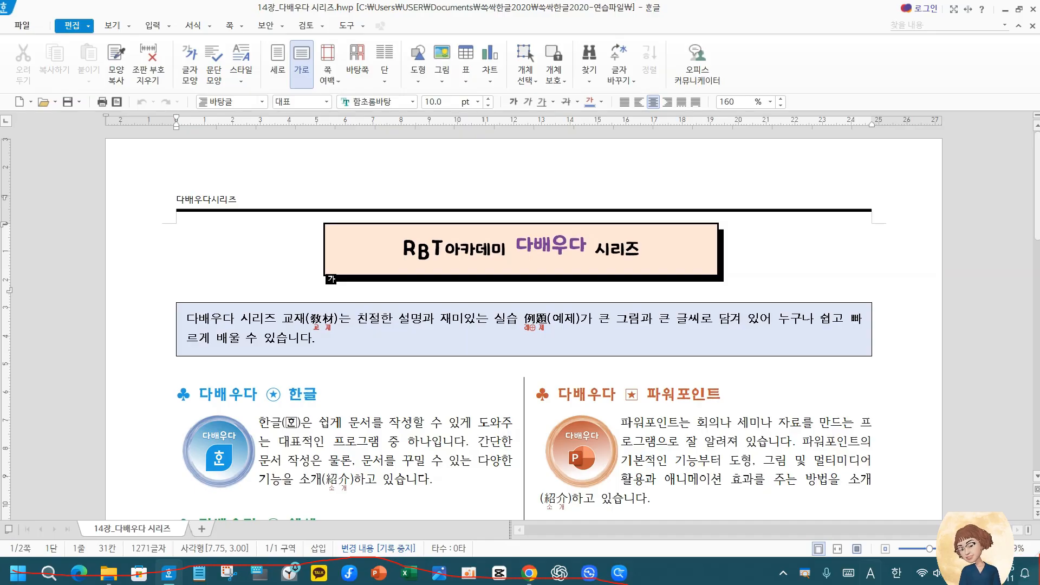
{"action": "key", "text": "Escape"}
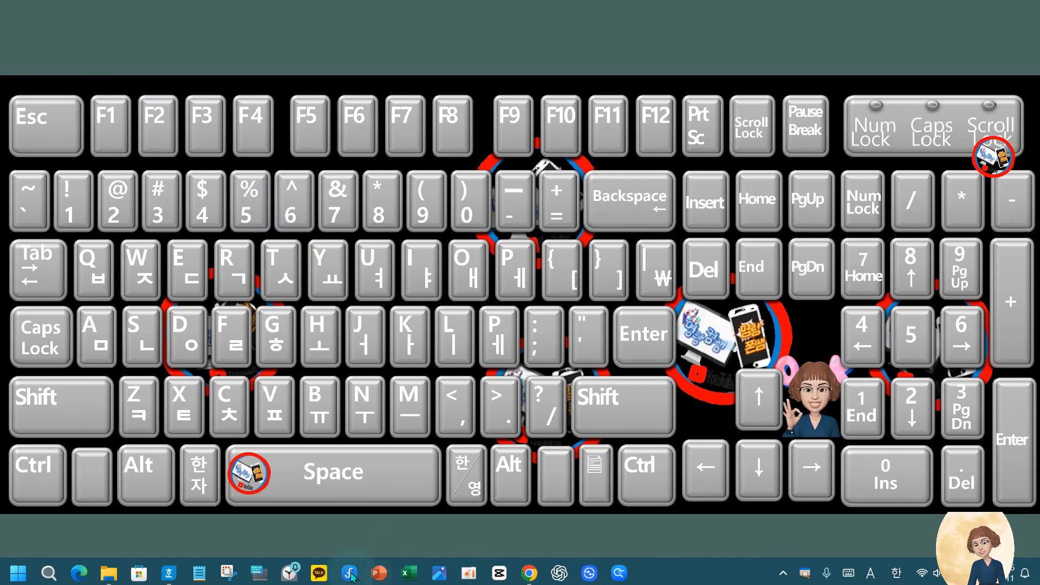
Minimize the document window and postpone the ChatGPT update
{"action": "left_click", "coordinate": [168, 572]}
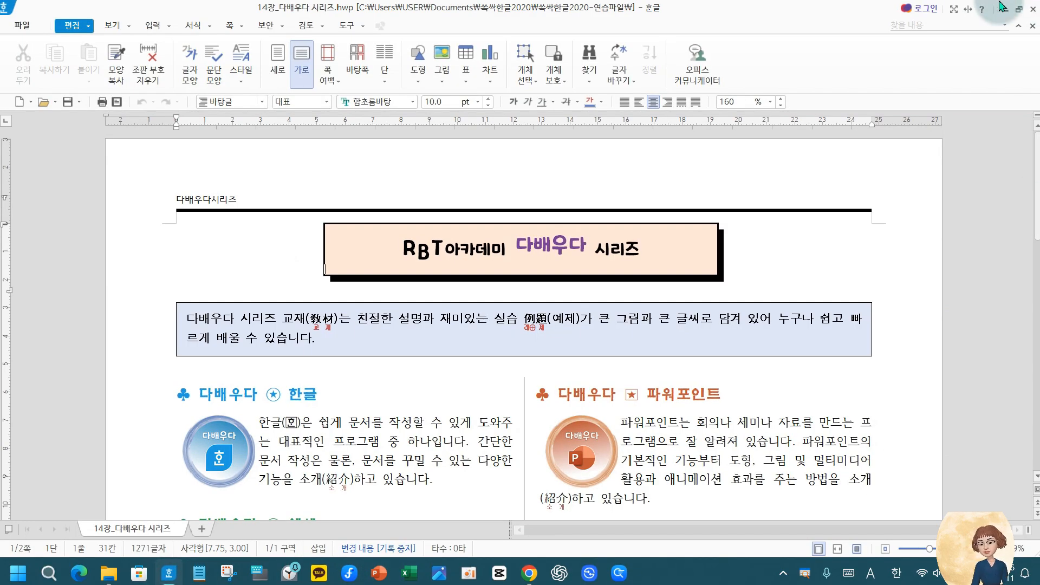
{"action": "left_click", "coordinate": [1004, 10]}
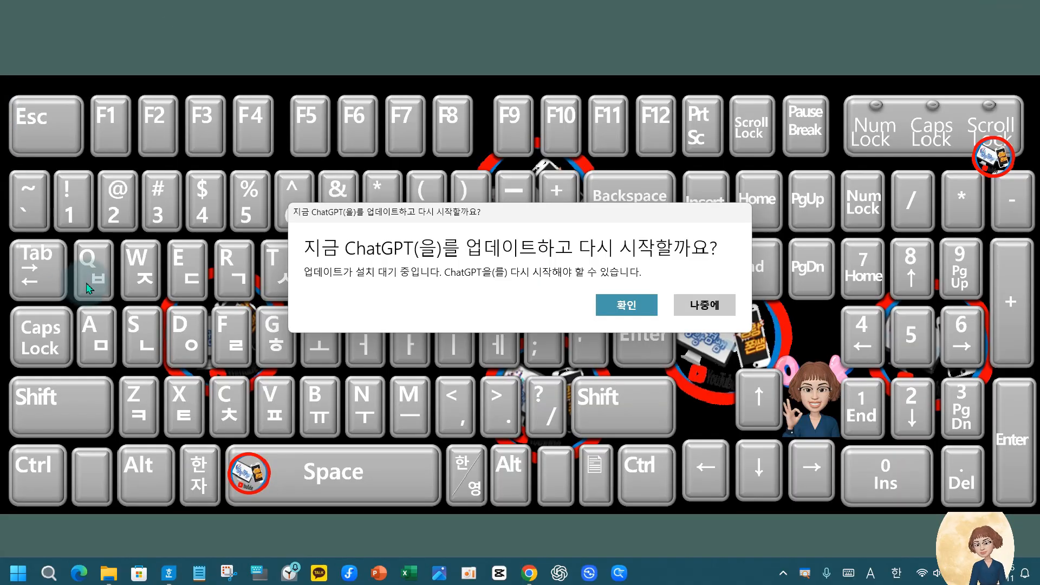
{"action": "left_click", "coordinate": [701, 304]}
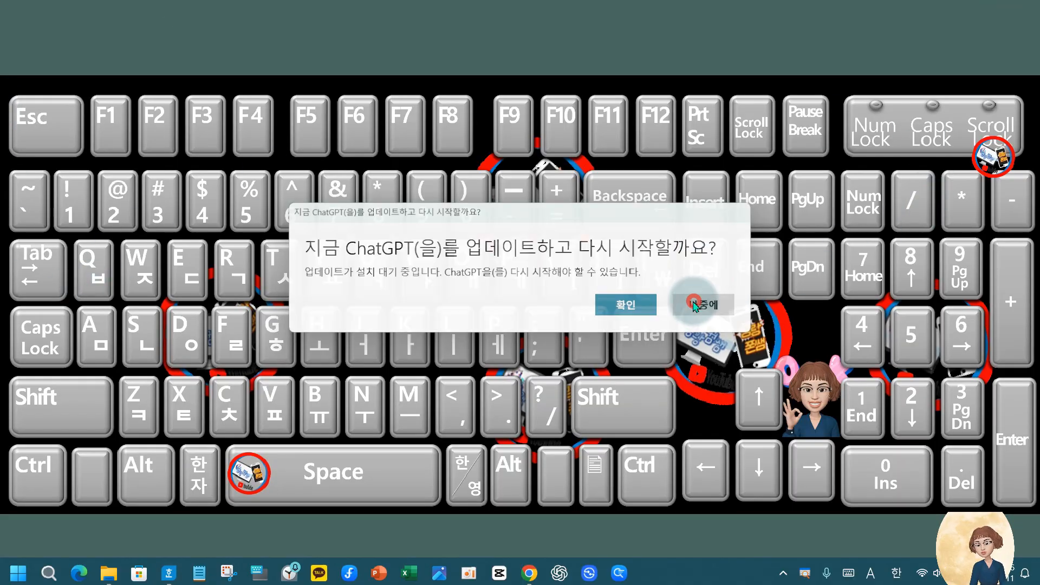
Look through the full app list, search for 탐 and open 파일 탐색기
{"action": "left_click", "coordinate": [18, 574]}
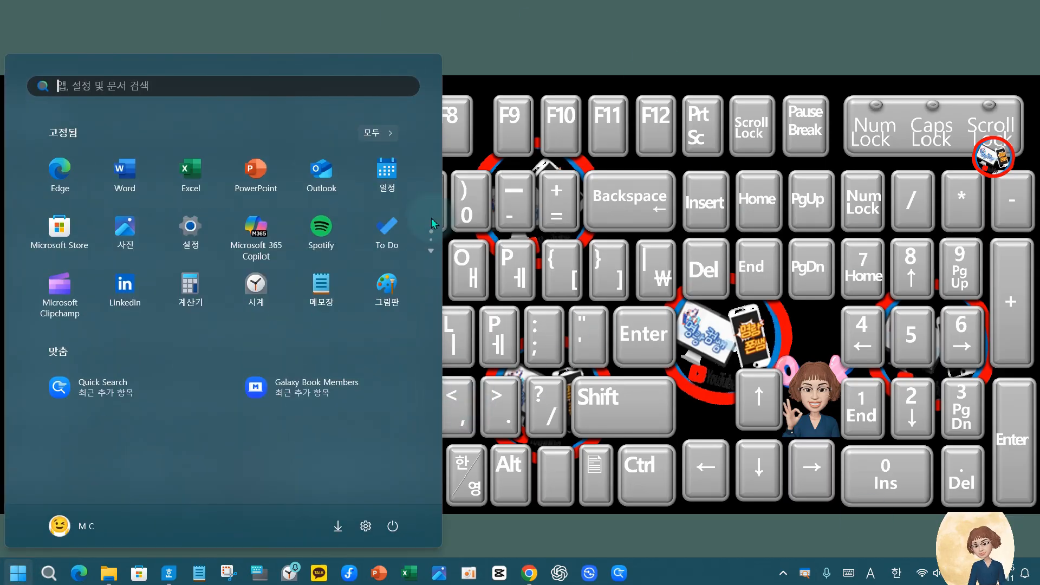
{"action": "left_click", "coordinate": [380, 134]}
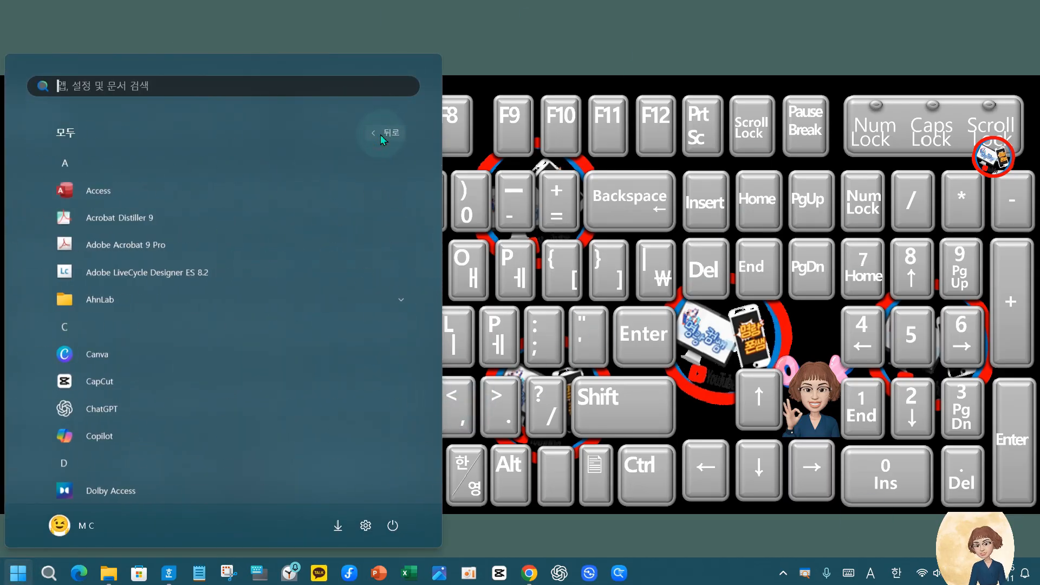
{"action": "scroll", "coordinate": [161, 356], "scroll_direction": "down", "scroll_amount": 8}
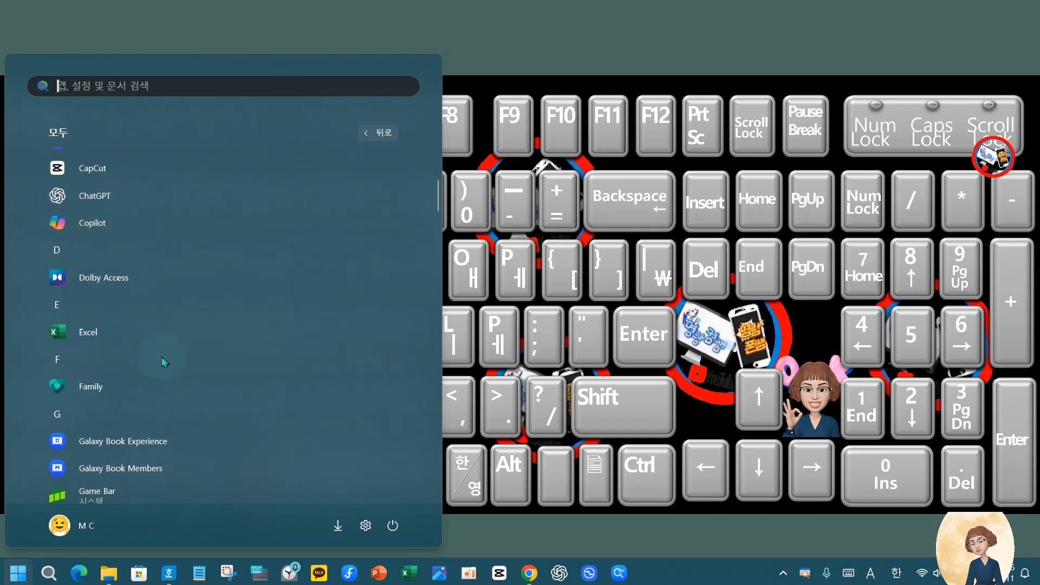
{"action": "scroll", "coordinate": [161, 350], "scroll_direction": "up", "scroll_amount": 3}
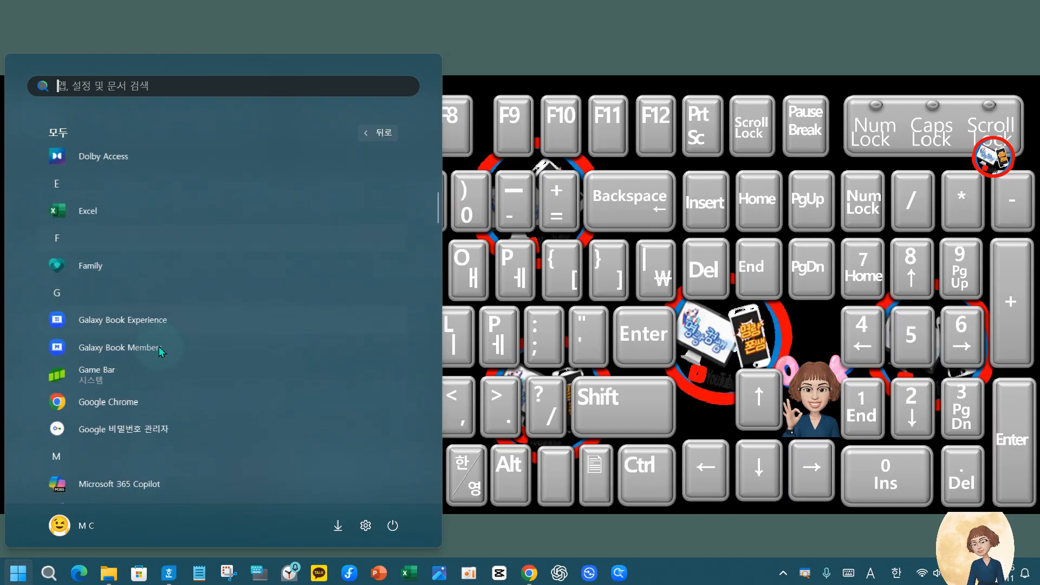
{"action": "scroll", "coordinate": [144, 152], "scroll_direction": "up", "scroll_amount": 2}
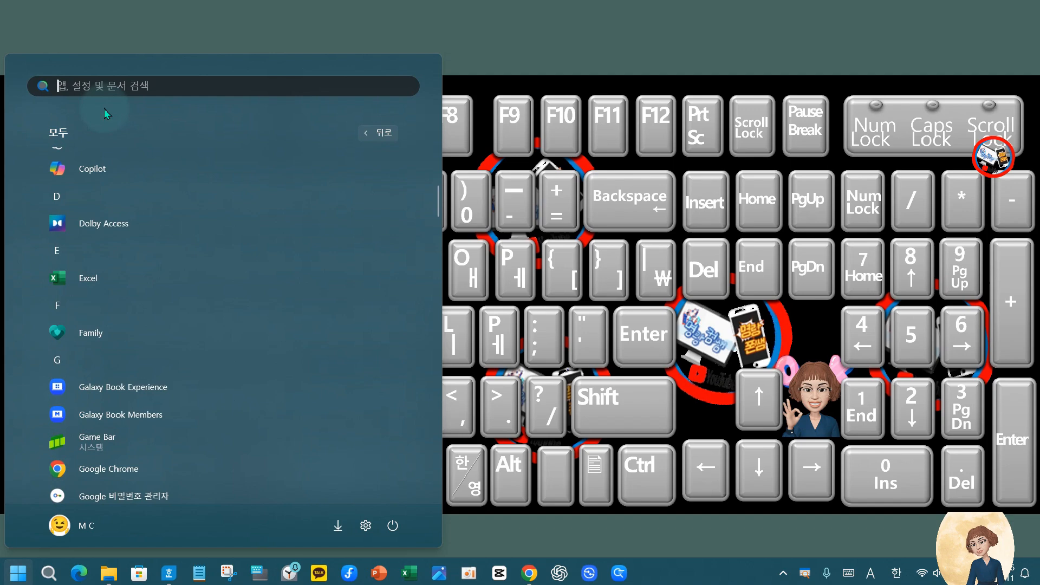
{"action": "left_click", "coordinate": [41, 87]}
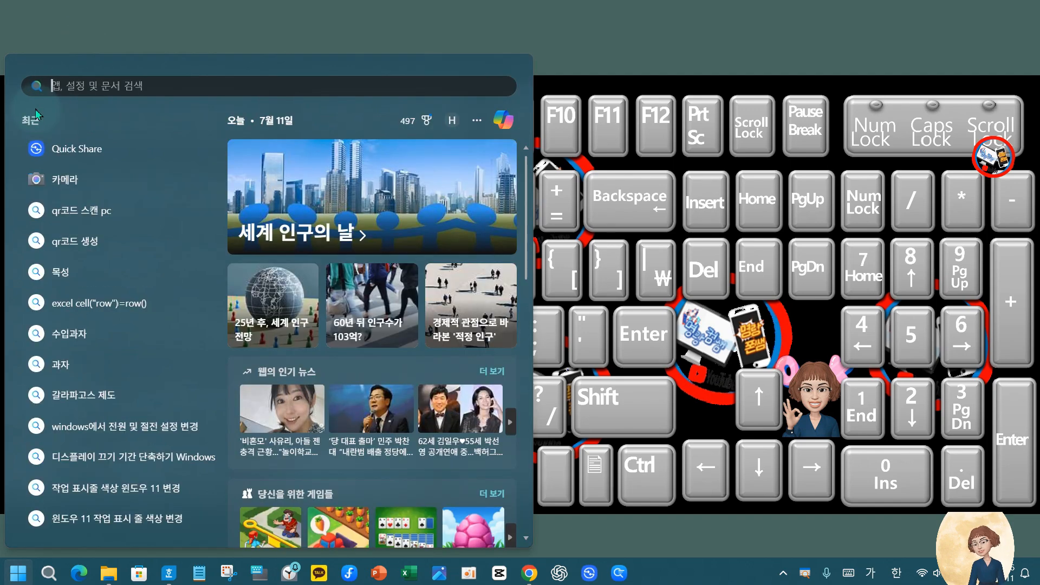
{"action": "type", "text": "탐"}
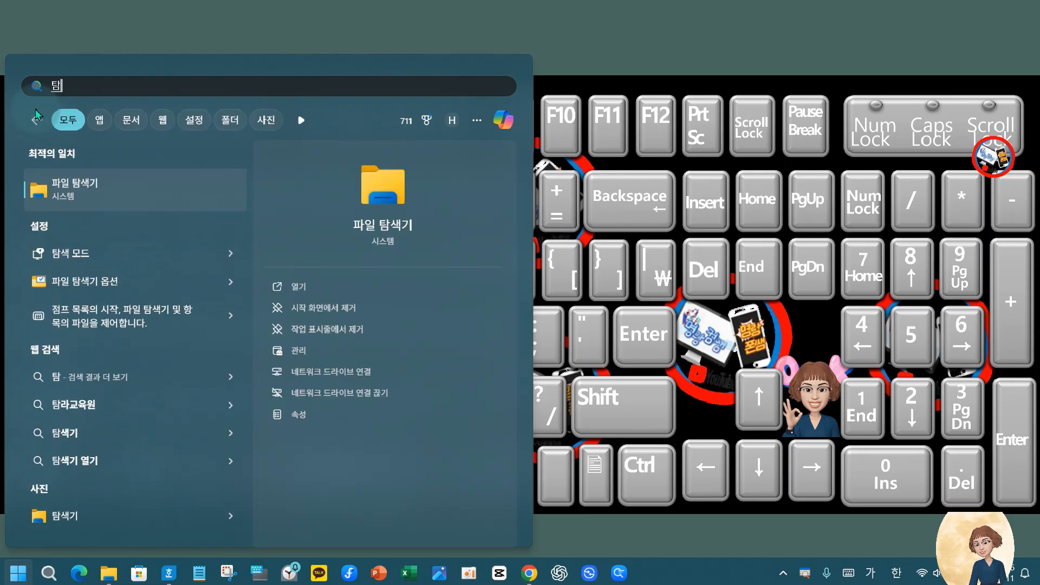
{"action": "left_click", "coordinate": [302, 280]}
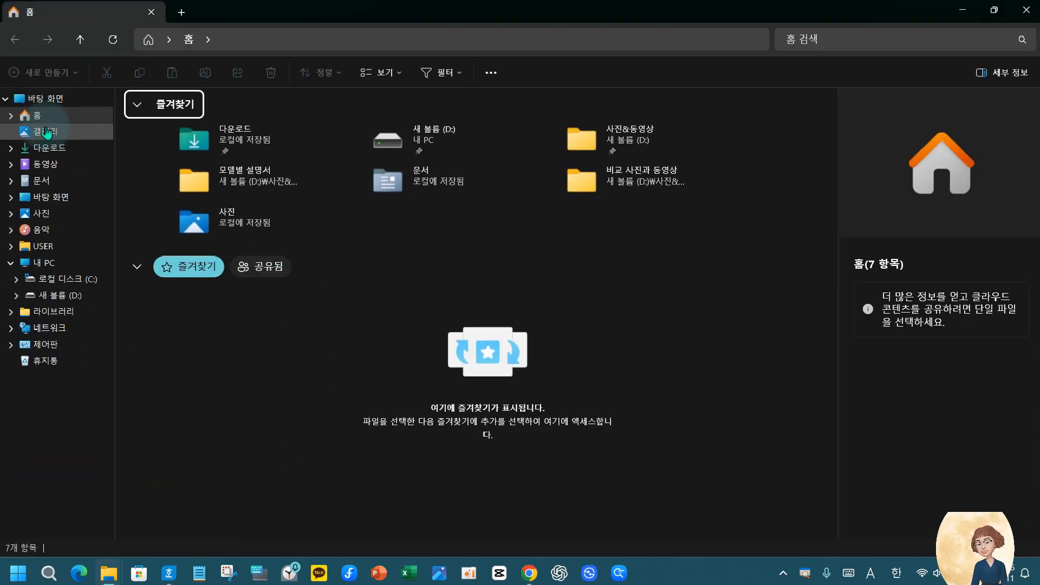
Go to 문서 > 쓱싹한글2020 > 쓱싹한글2020-연습파일 and locate the PDF files 다배우다시리즈 and 다배우다시리즈2
{"action": "left_click", "coordinate": [42, 181]}
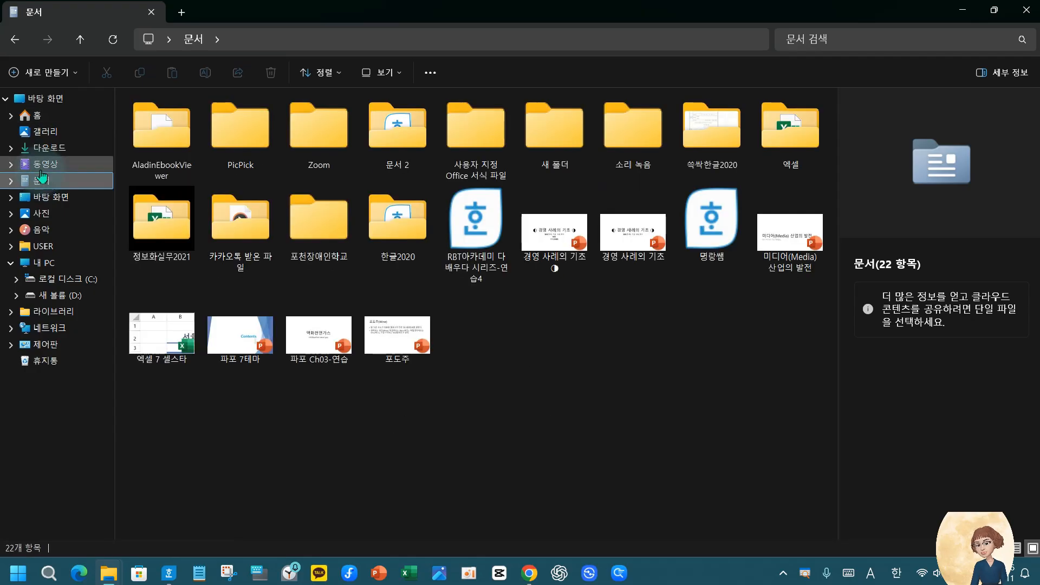
{"action": "double_click", "coordinate": [702, 155]}
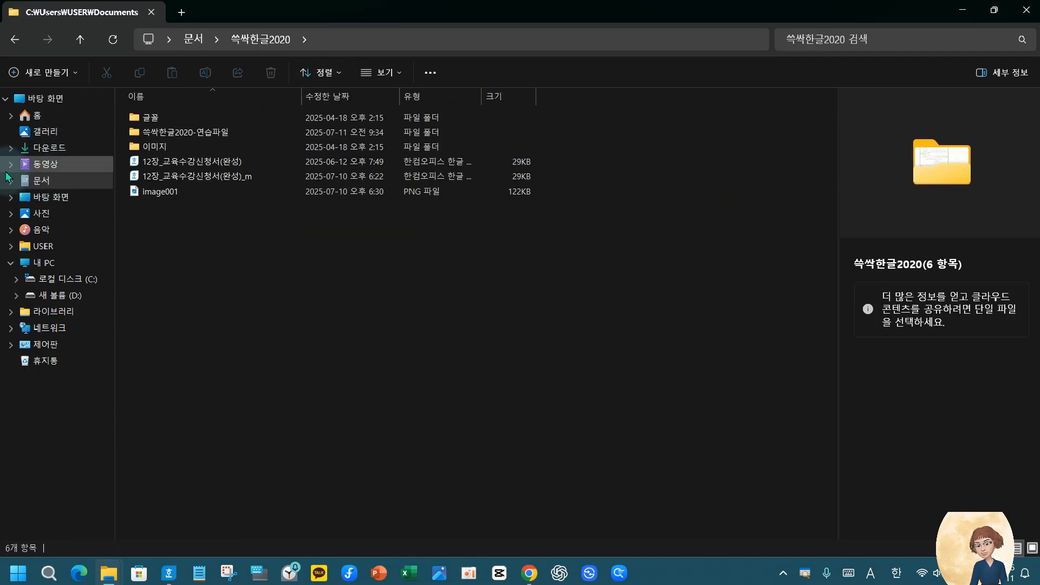
{"action": "double_click", "coordinate": [173, 137]}
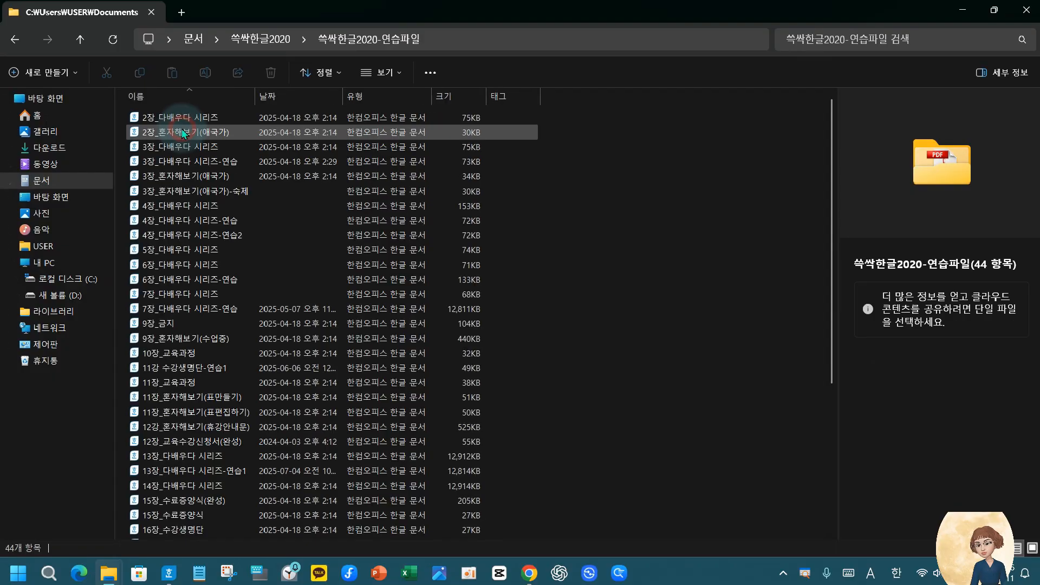
{"action": "scroll", "coordinate": [232, 492], "scroll_direction": "down", "scroll_amount": 5}
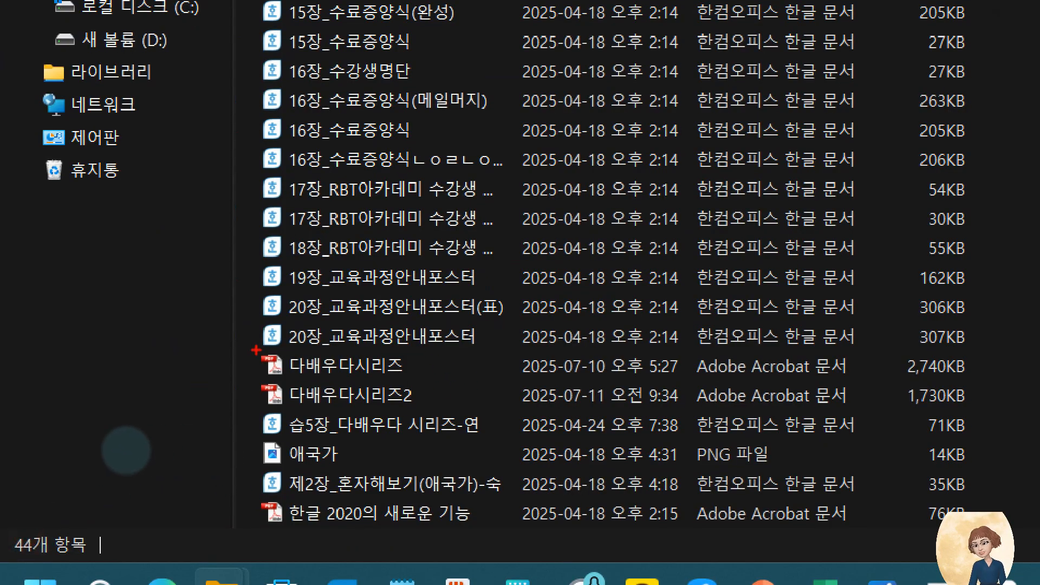
{"action": "mouse_move", "coordinate": [245, 348]}
{"action": "left_mouse_down"}
{"action": "mouse_move", "coordinate": [648, 395]}
{"action": "mouse_move", "coordinate": [1039, 366]}
{"action": "mouse_move", "coordinate": [1039, 381]}
{"action": "left_mouse_up"}
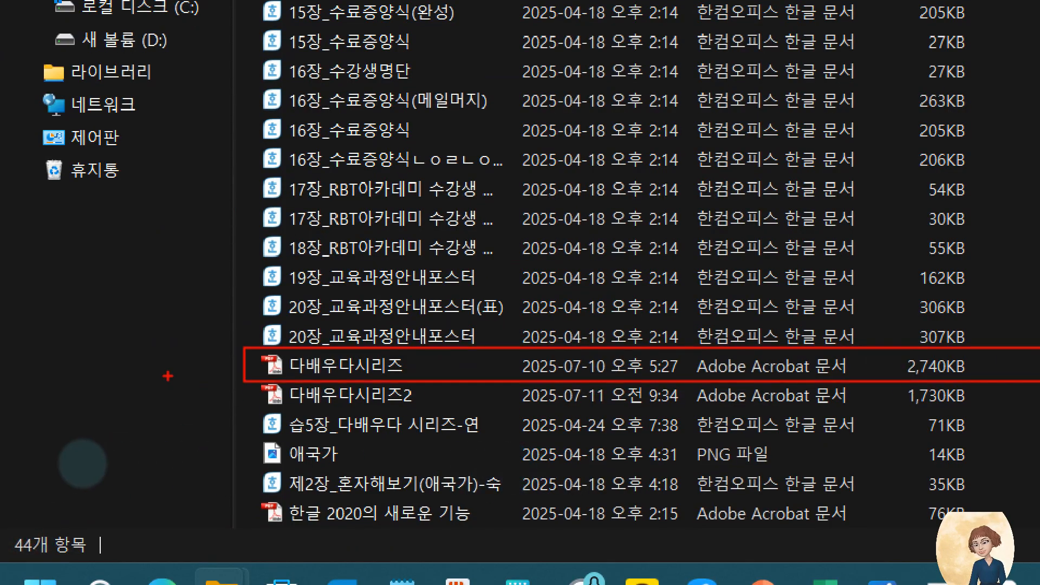
{"action": "mouse_move", "coordinate": [249, 381]}
{"action": "left_mouse_down"}
{"action": "mouse_move", "coordinate": [607, 424]}
{"action": "mouse_move", "coordinate": [991, 415]}
{"action": "left_mouse_up"}
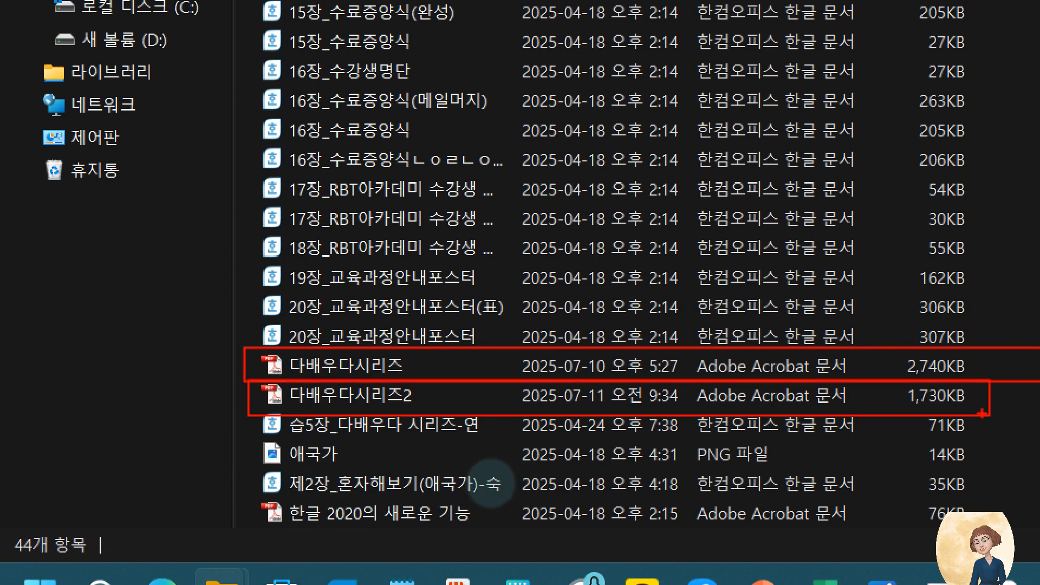
{"action": "left_click_drag", "start_coordinate": [904, 404], "coordinate": [1008, 326]}
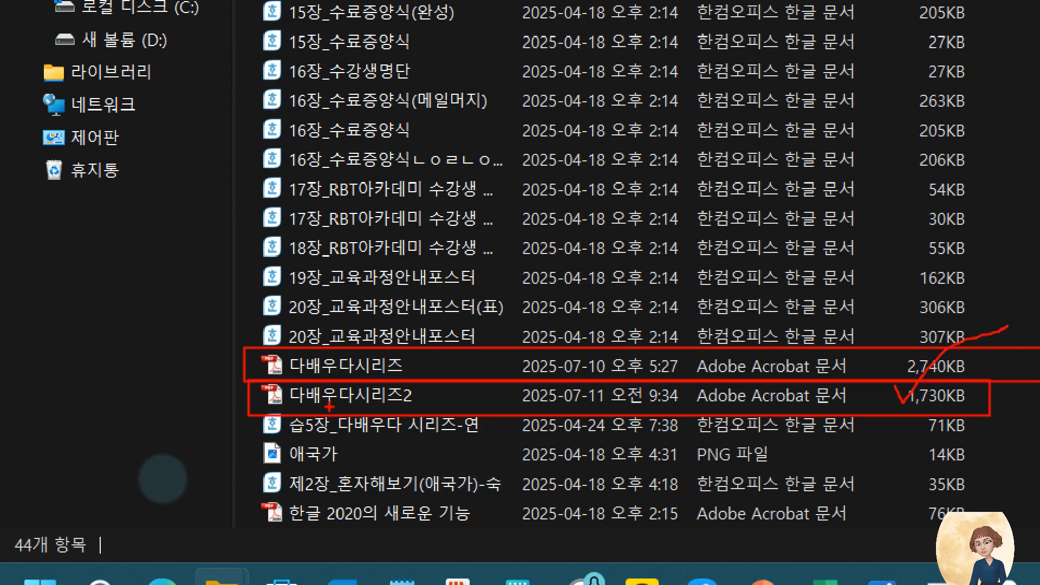
{"action": "key", "text": "Escape"}
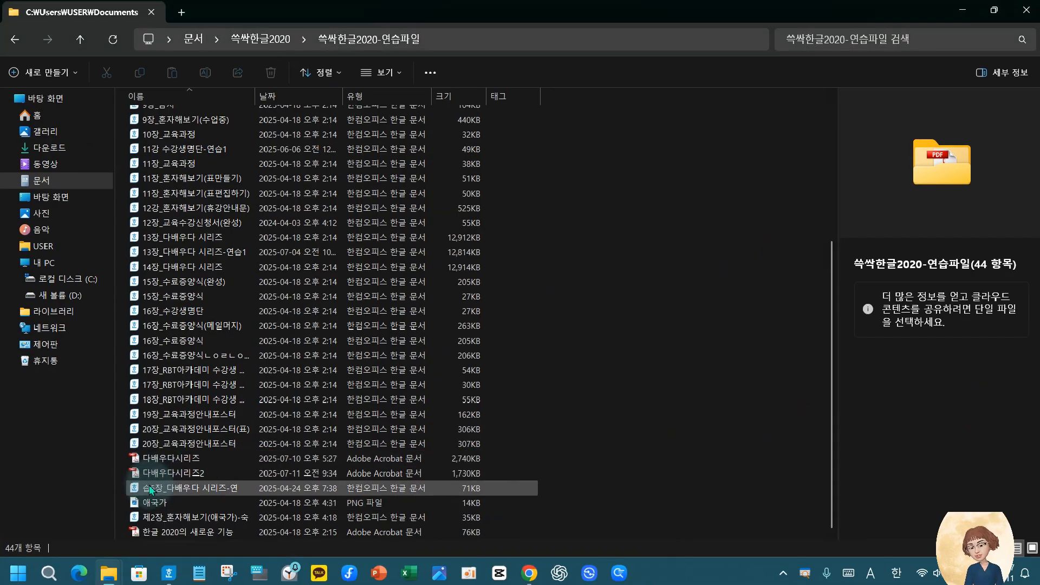
Switch back to the 14장_다배우다 시리즈 document in 한글 and select its title line
{"action": "left_click", "coordinate": [528, 573]}
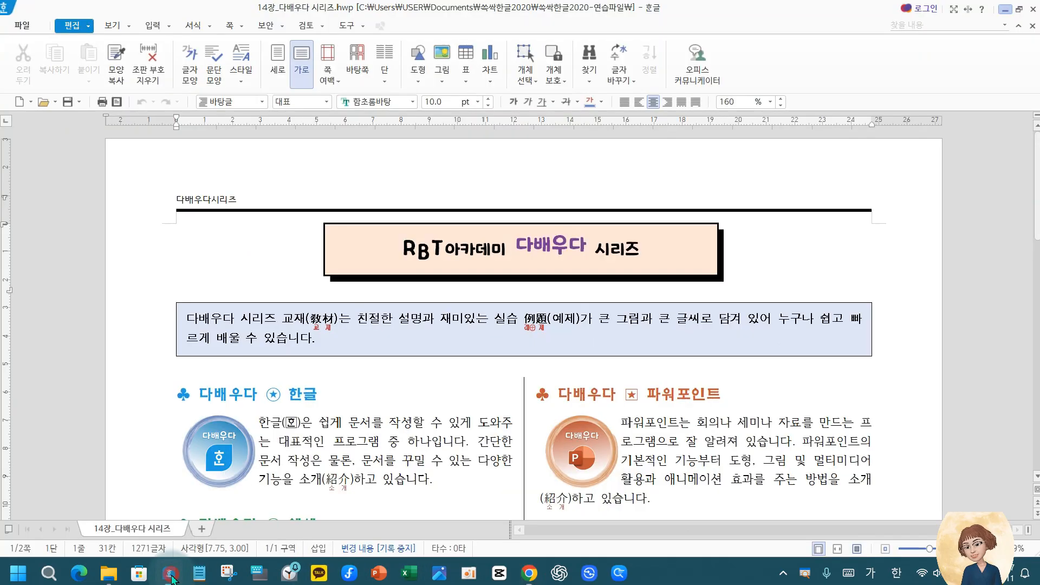
{"action": "left_click", "coordinate": [169, 573]}
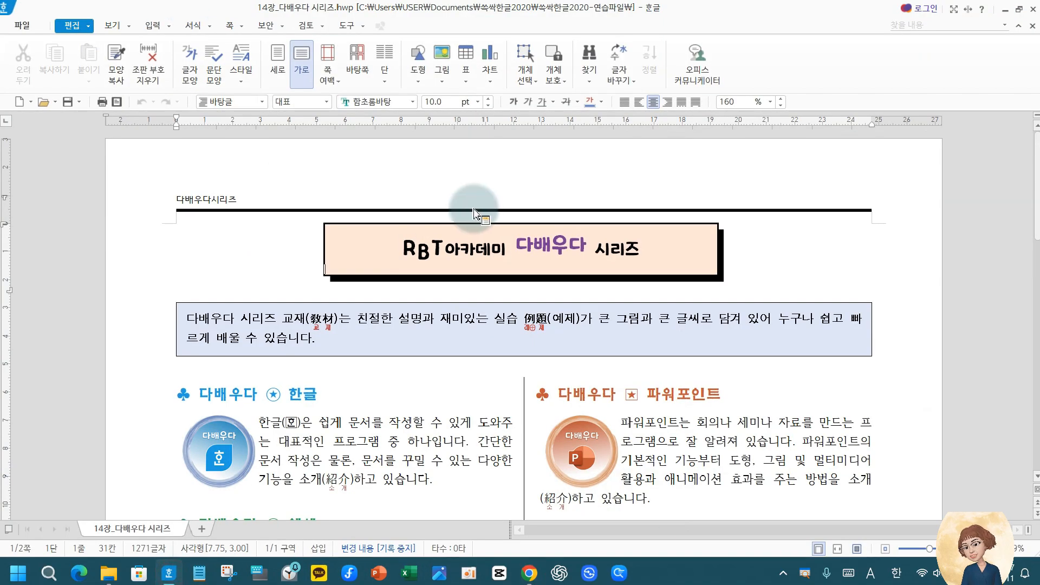
{"action": "left_click", "coordinate": [143, 255]}
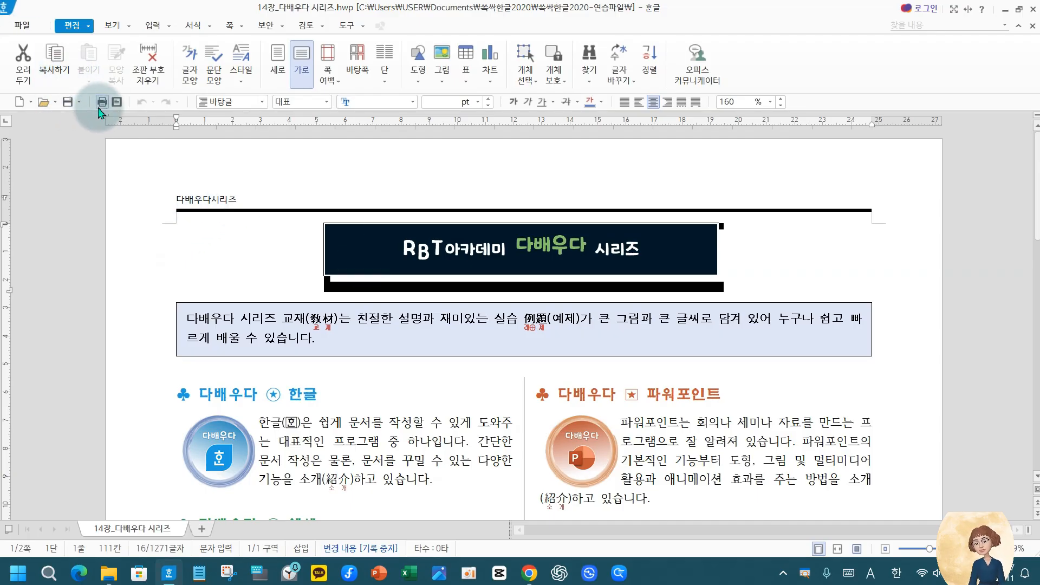
Review the Adobe PDF and PDF 저장 printers in the print settings and close them without printing
{"action": "left_click", "coordinate": [102, 102]}
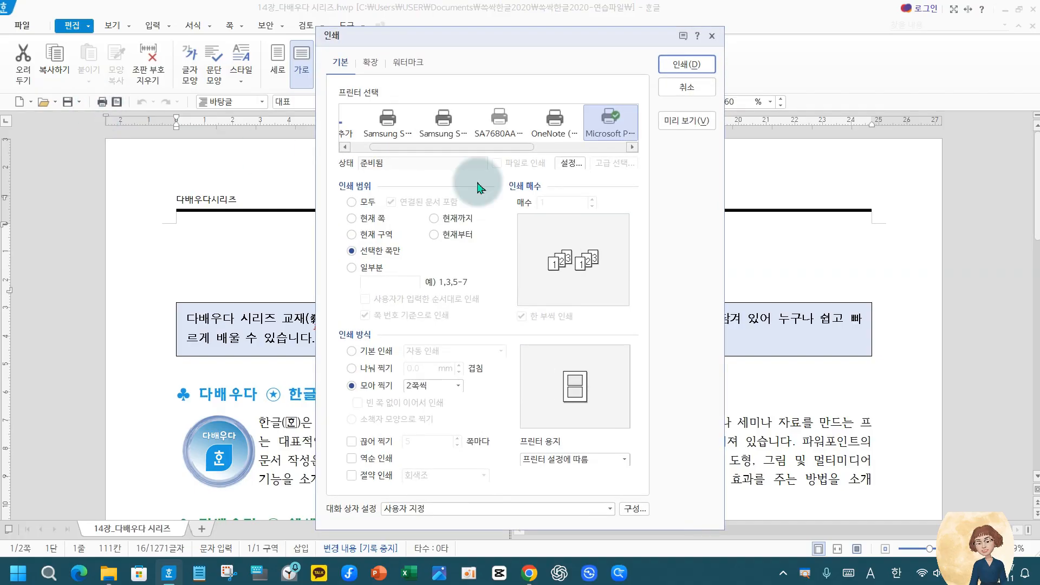
{"action": "left_click", "coordinate": [633, 147]}
{"action": "left_click", "coordinate": [632, 147]}
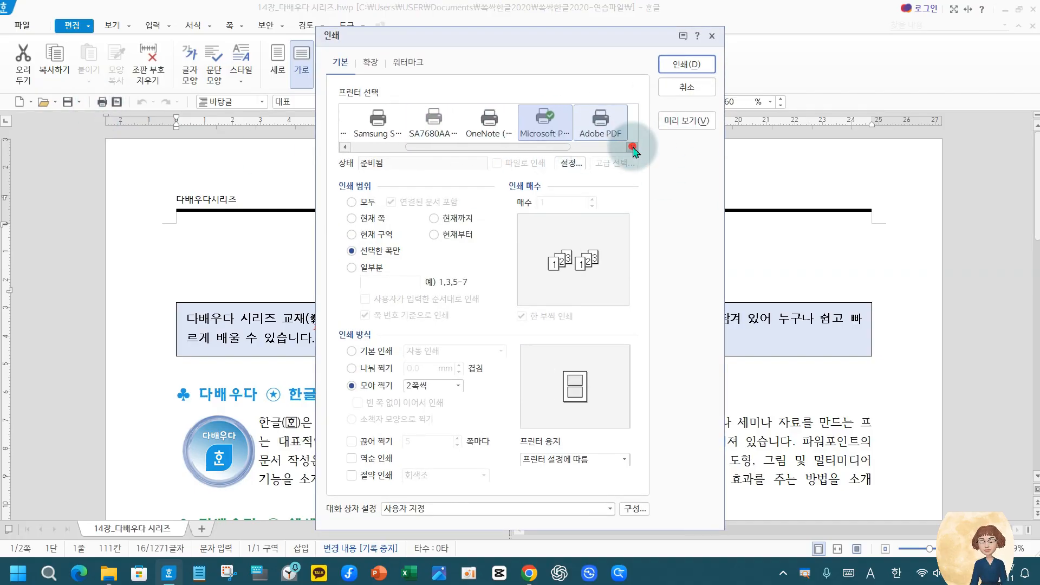
{"action": "left_click", "coordinate": [585, 123]}
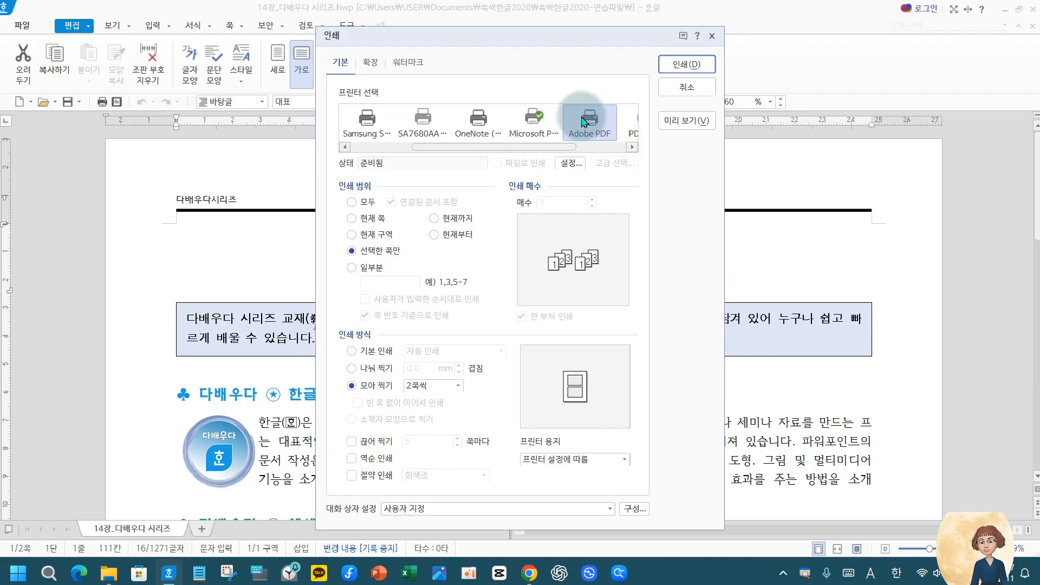
{"action": "left_click", "coordinate": [631, 147]}
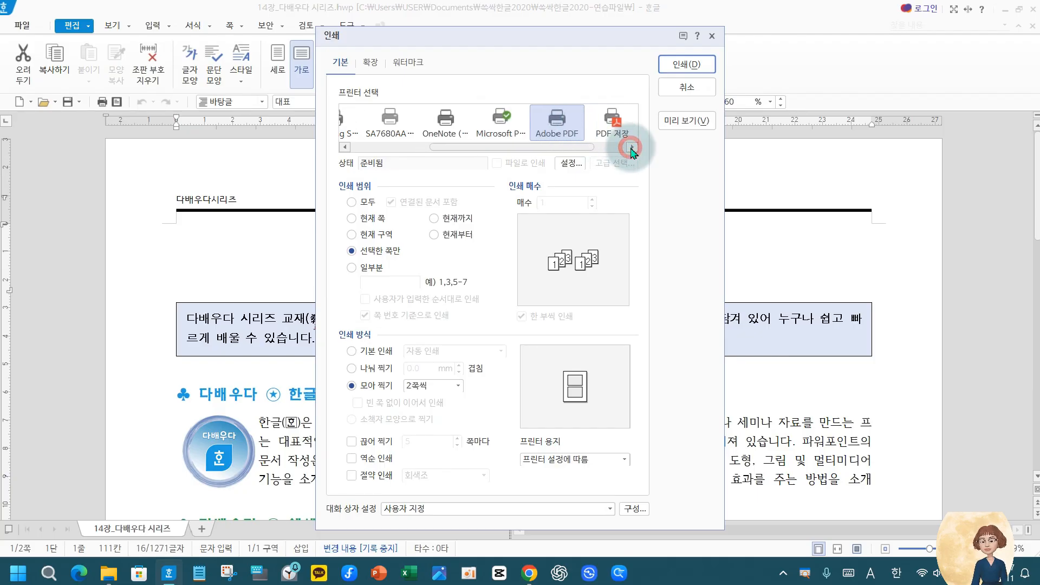
{"action": "left_click", "coordinate": [613, 129]}
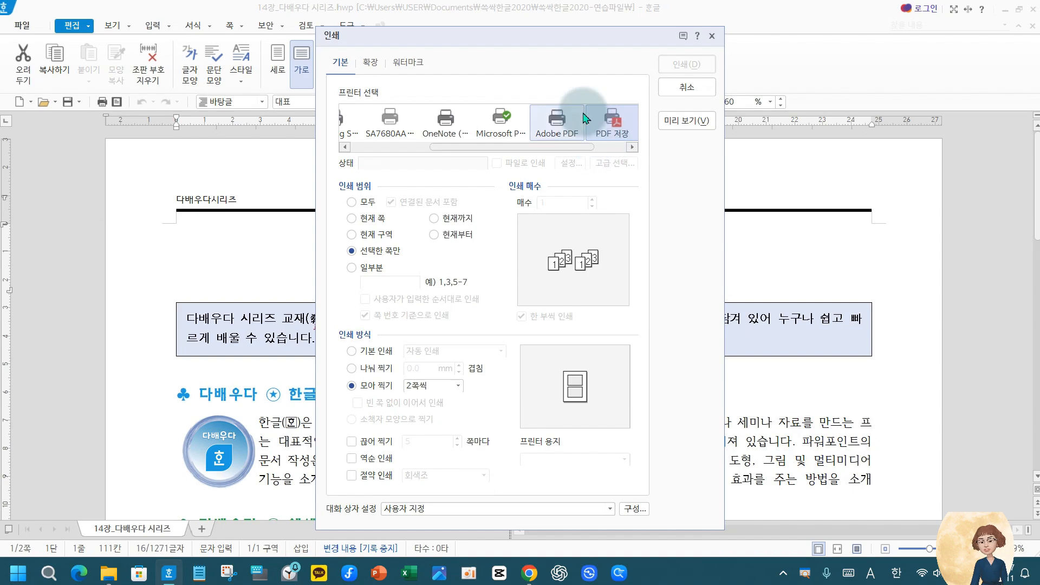
{"action": "left_click", "coordinate": [632, 147]}
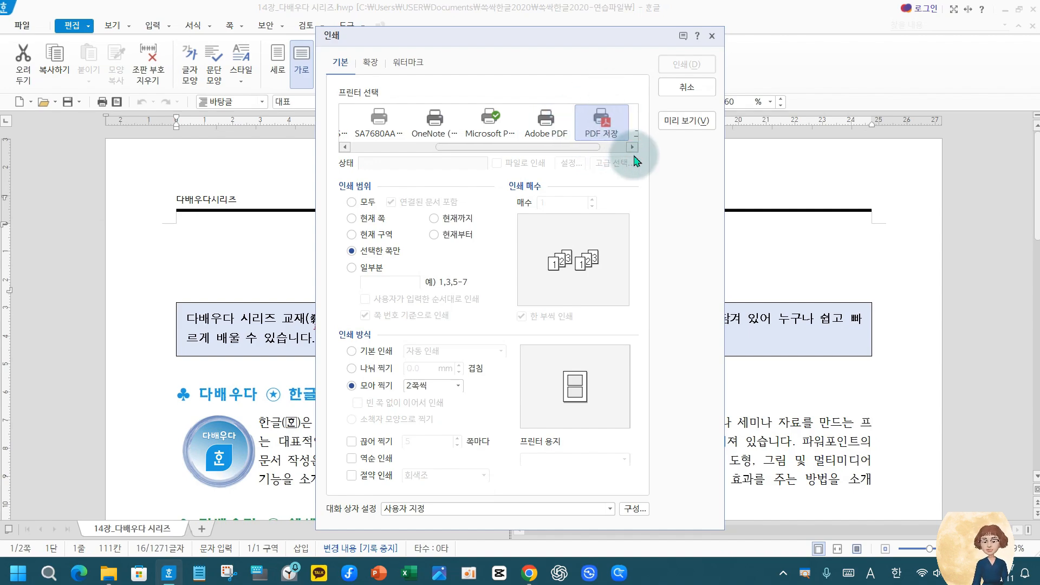
{"action": "left_click", "coordinate": [687, 88]}
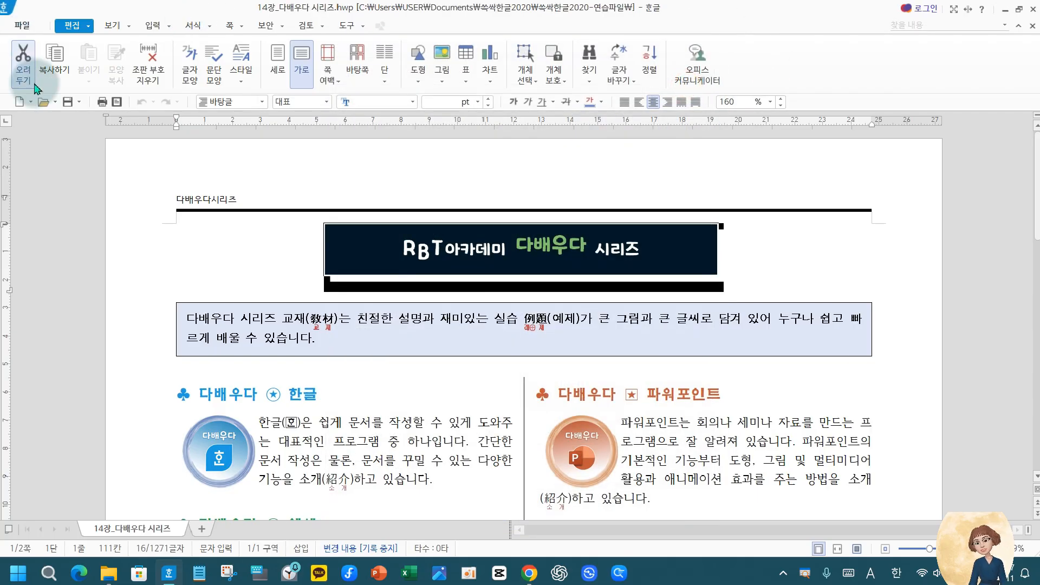
Deselect the document title and reopen the print settings with the 그림으로 저장하기 printer in view
{"action": "left_click", "coordinate": [292, 260]}
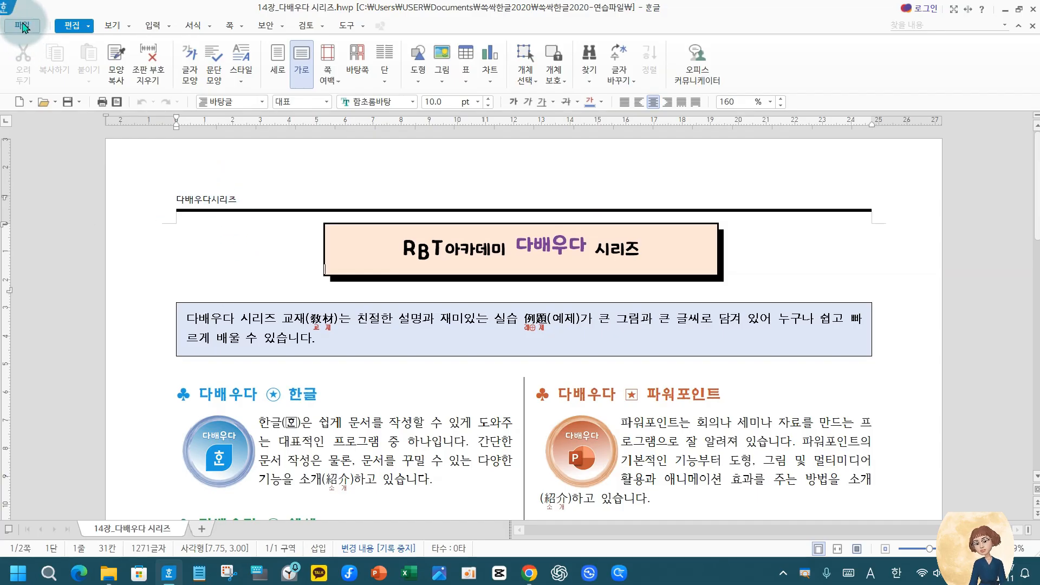
{"action": "left_click", "coordinate": [16, 25]}
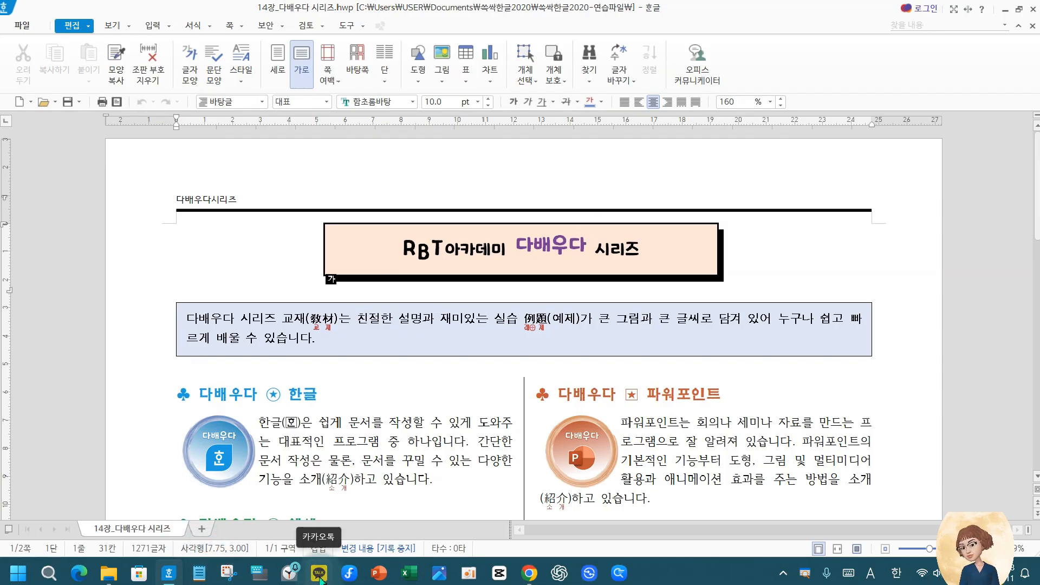
{"action": "left_click", "coordinate": [101, 103]}
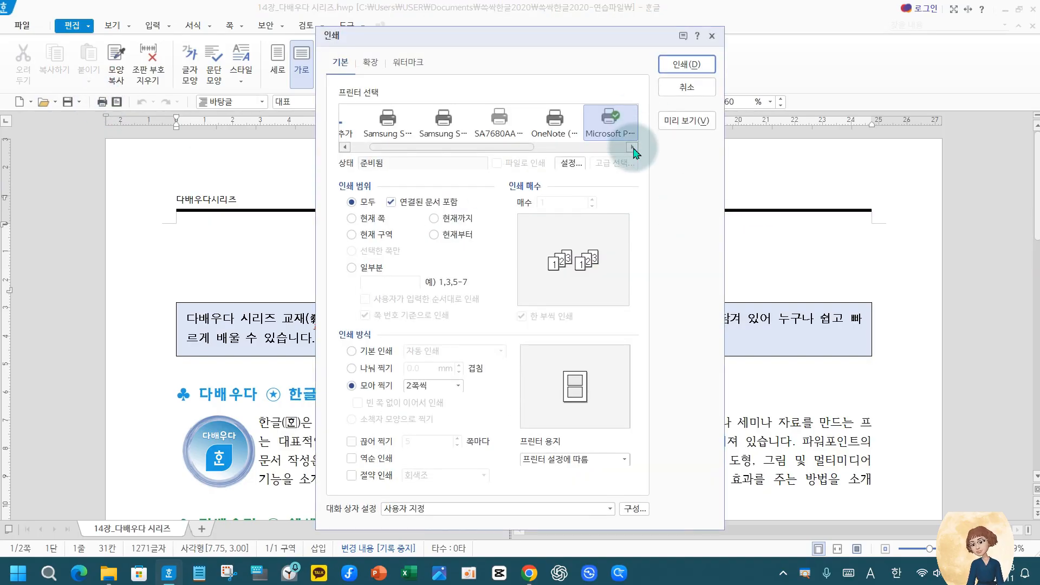
{"action": "left_click", "coordinate": [632, 147]}
{"action": "left_click", "coordinate": [632, 148]}
{"action": "left_click", "coordinate": [632, 148]}
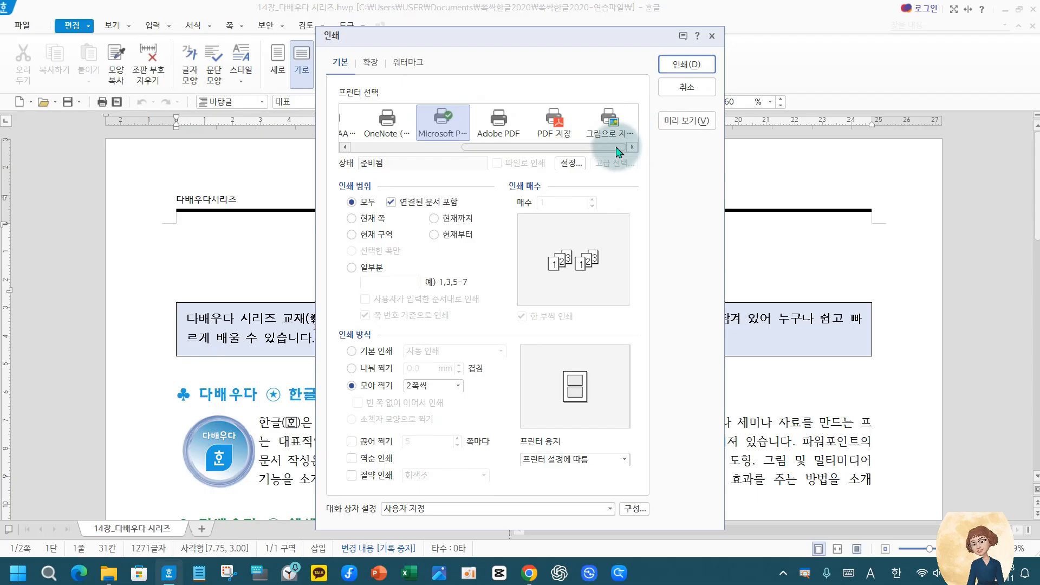
{"action": "key", "text": "ctrl+2"}
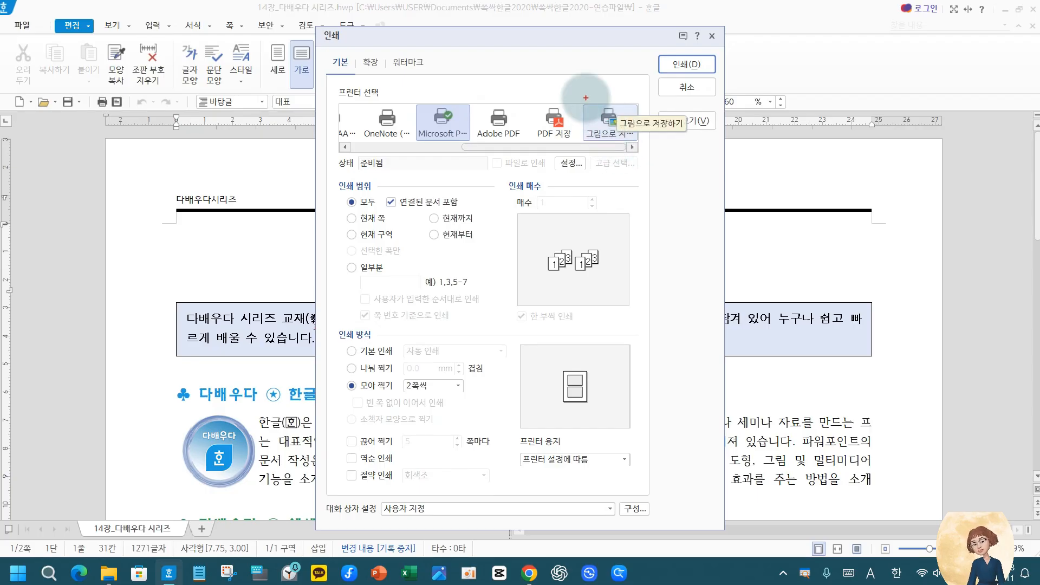
{"action": "left_click_drag", "start_coordinate": [586, 96], "coordinate": [636, 153]}
{"action": "left_click", "coordinate": [589, 83]}
{"action": "key", "text": "Escape"}
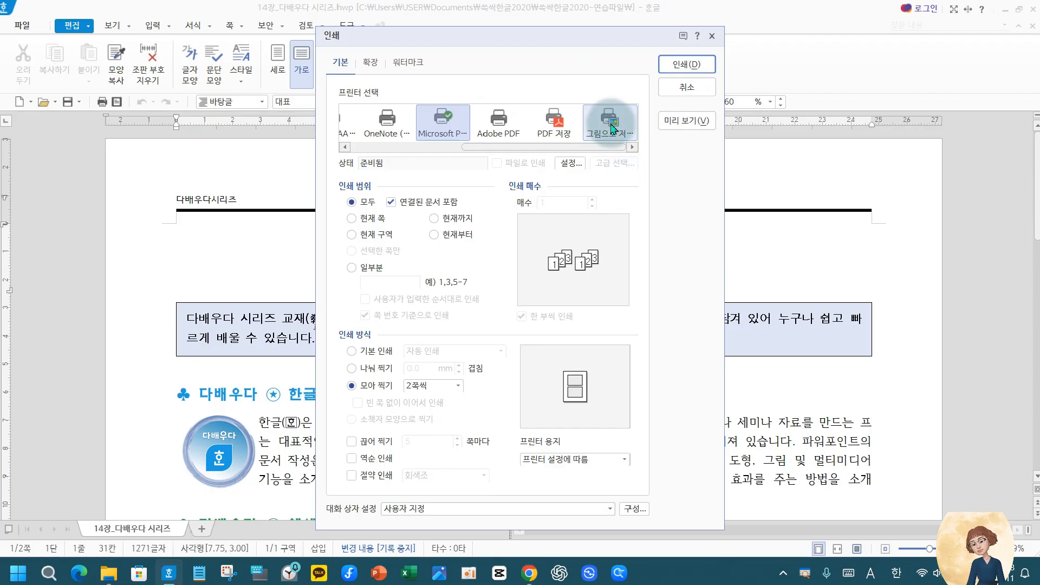
Choose 그림으로 저장하기 as the printer with 모아 찍기 at 2쪽씩, and start the print
{"action": "left_click", "coordinate": [611, 125]}
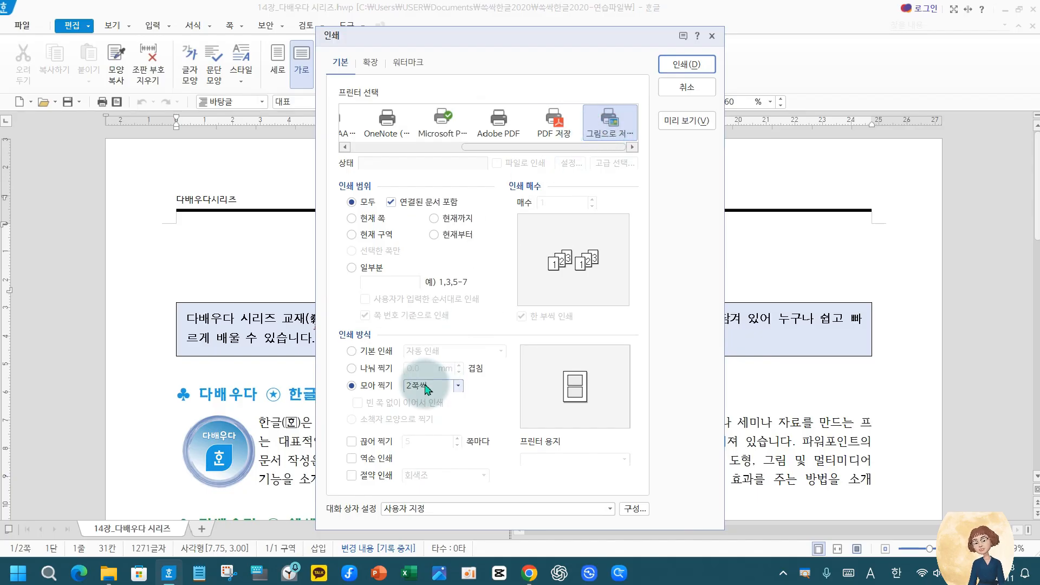
{"action": "left_click", "coordinate": [375, 386]}
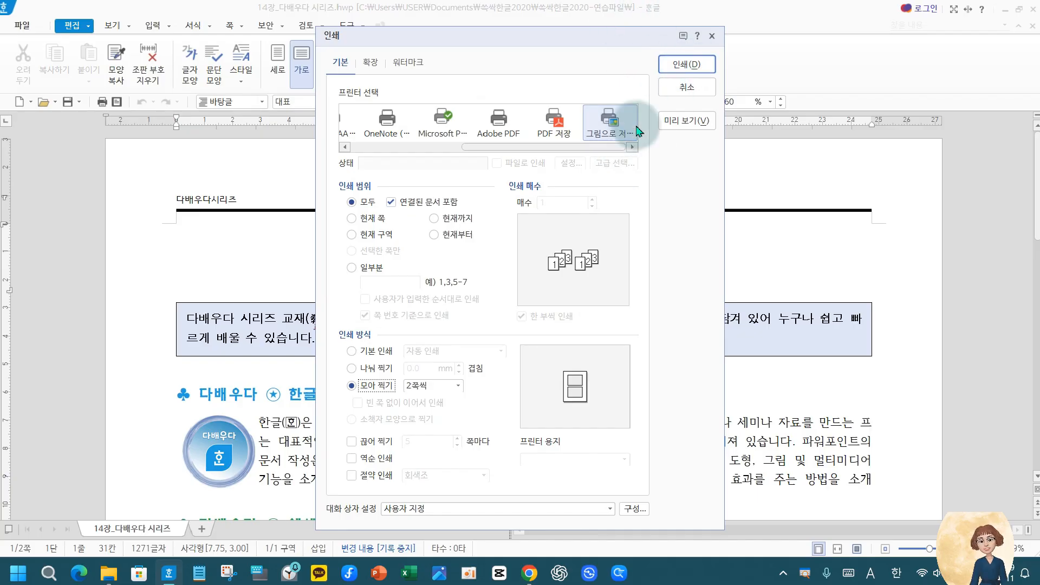
{"action": "left_click", "coordinate": [687, 65]}
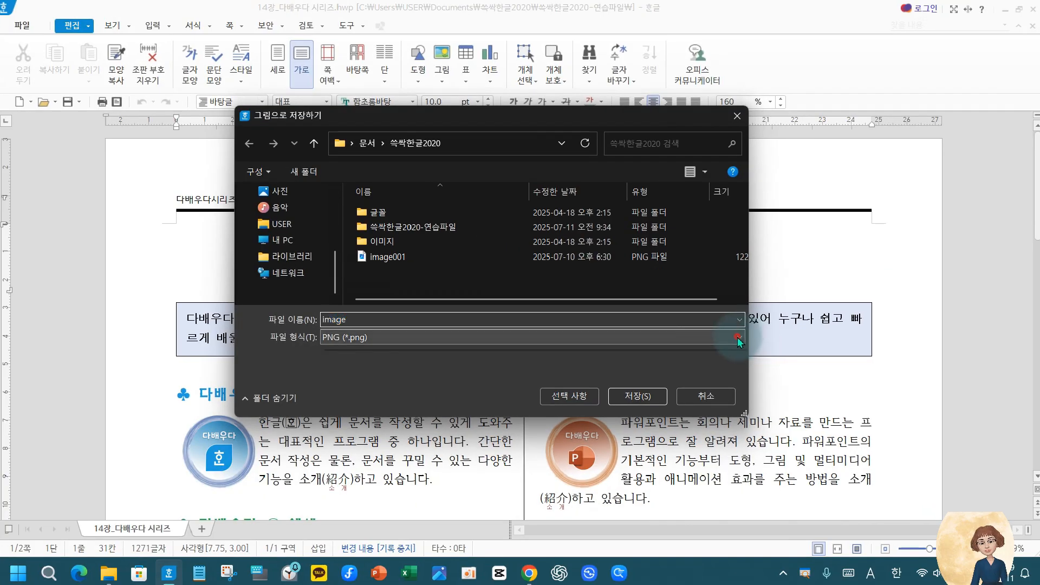
Examine the image file formats offered for saving, focusing on BMP, PNG and JPG
{"action": "left_click", "coordinate": [745, 339]}
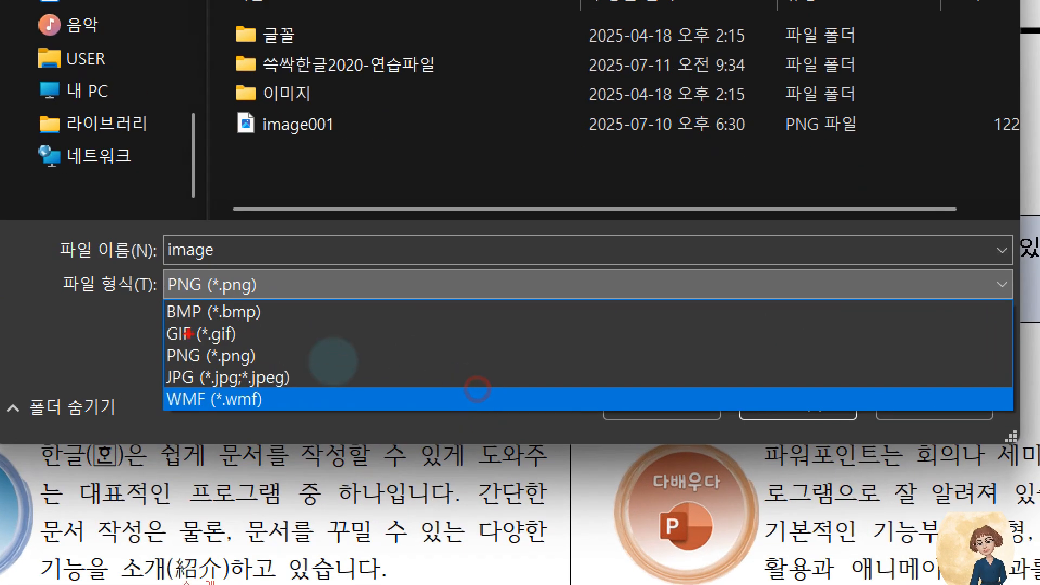
{"action": "left_click_drag", "start_coordinate": [156, 298], "coordinate": [316, 417]}
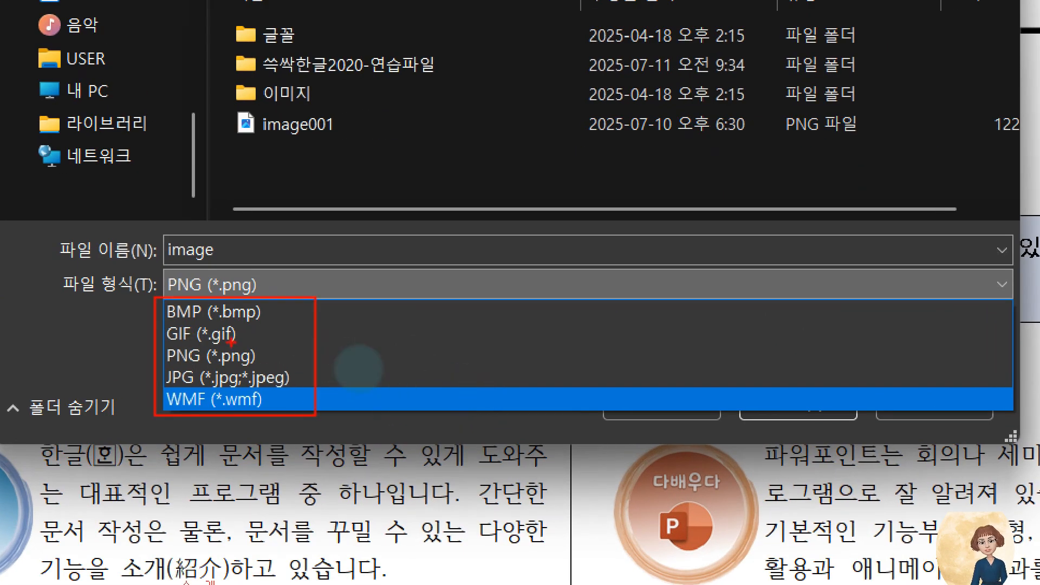
{"action": "left_click_drag", "start_coordinate": [163, 307], "coordinate": [281, 313]}
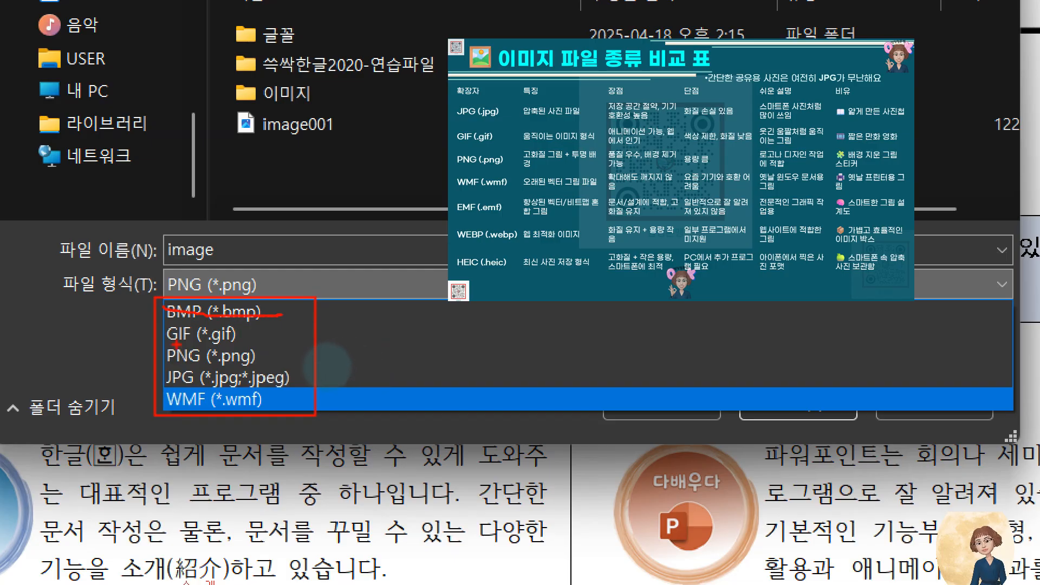
{"action": "mouse_move", "coordinate": [101, 359]}
{"action": "left_mouse_down"}
{"action": "mouse_move", "coordinate": [161, 390]}
{"action": "mouse_move", "coordinate": [320, 394]}
{"action": "left_mouse_up"}
{"action": "left_click_drag", "start_coordinate": [293, 348], "coordinate": [452, 302]}
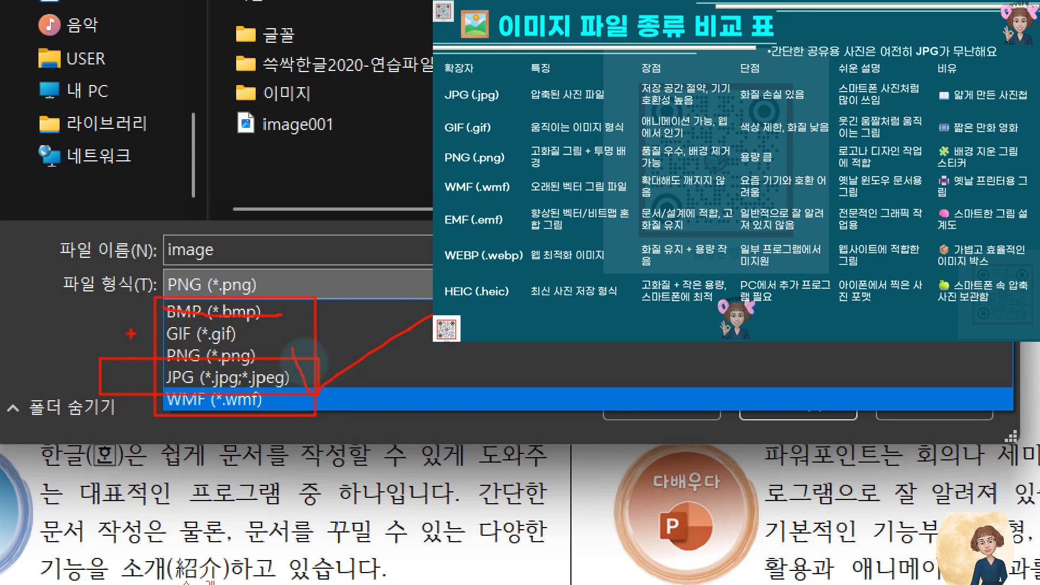
{"action": "mouse_move", "coordinate": [130, 334]}
{"action": "left_mouse_down"}
{"action": "mouse_move", "coordinate": [309, 382]}
{"action": "mouse_move", "coordinate": [309, 365]}
{"action": "left_mouse_up"}
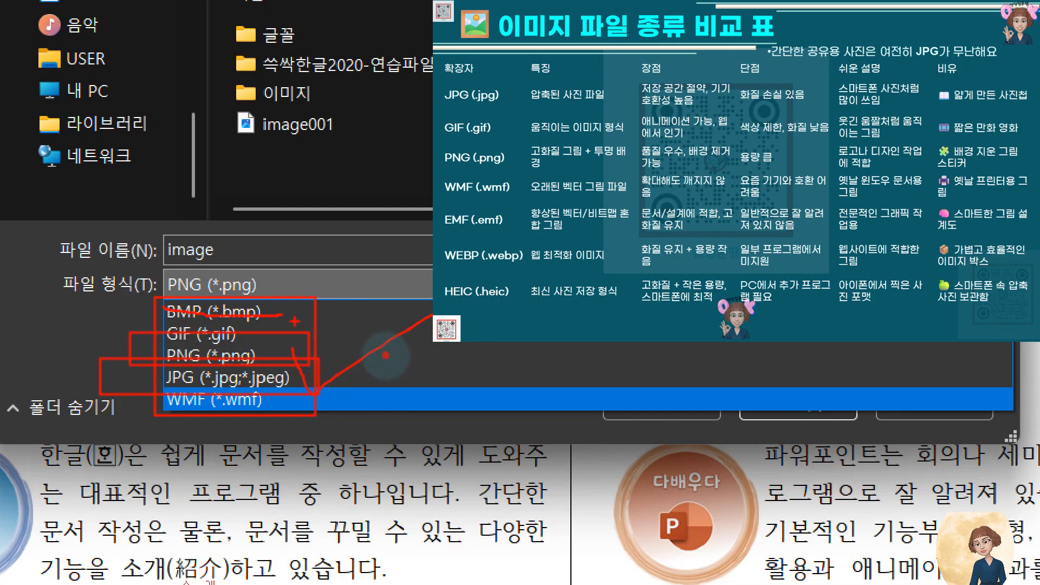
{"action": "left_click_drag", "start_coordinate": [295, 323], "coordinate": [384, 305]}
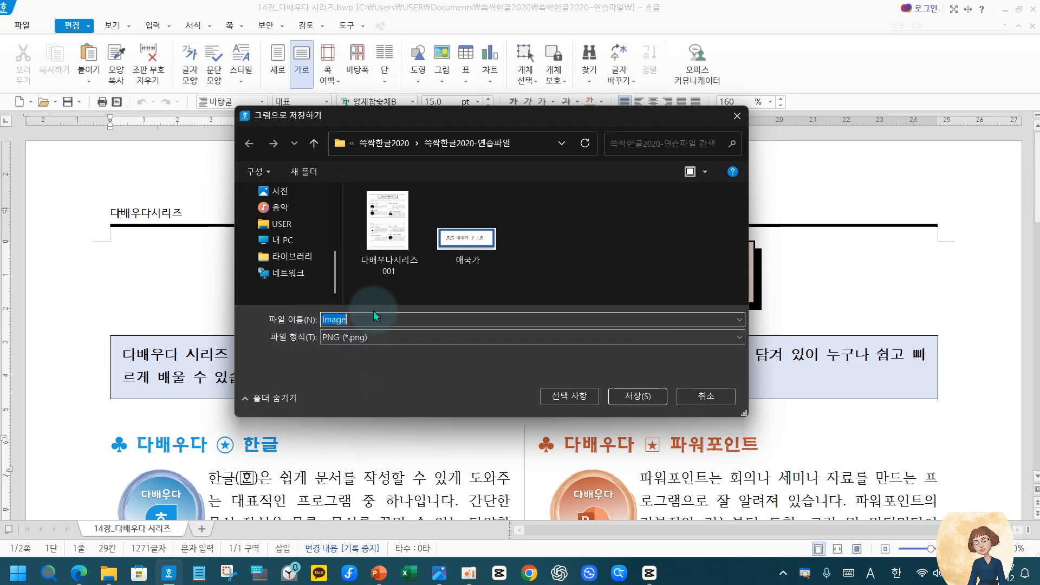
Name the image file 다배우다시리즈
{"action": "double_click", "coordinate": [359, 317]}
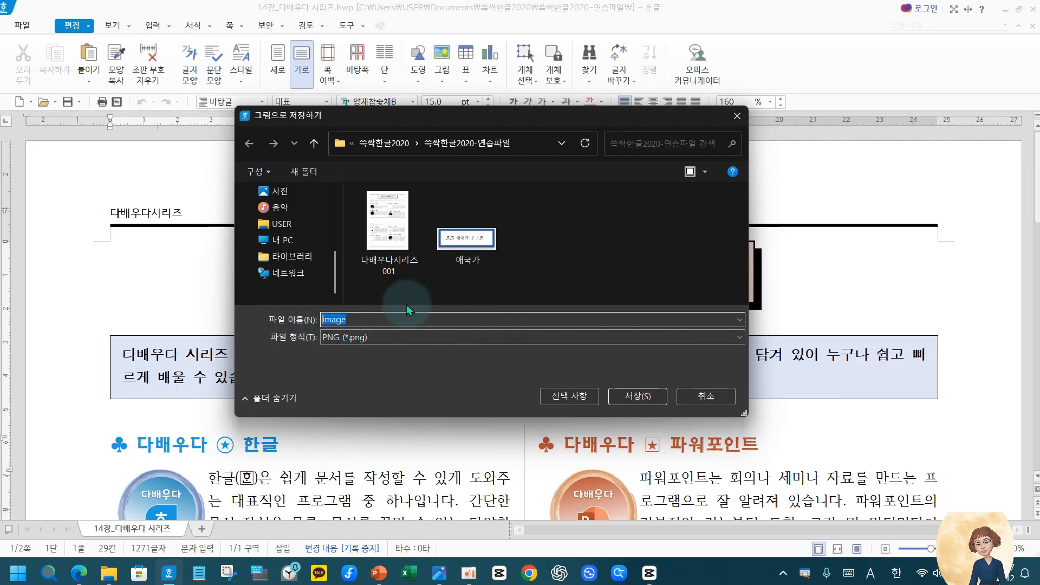
{"action": "type", "text": "다배우"}
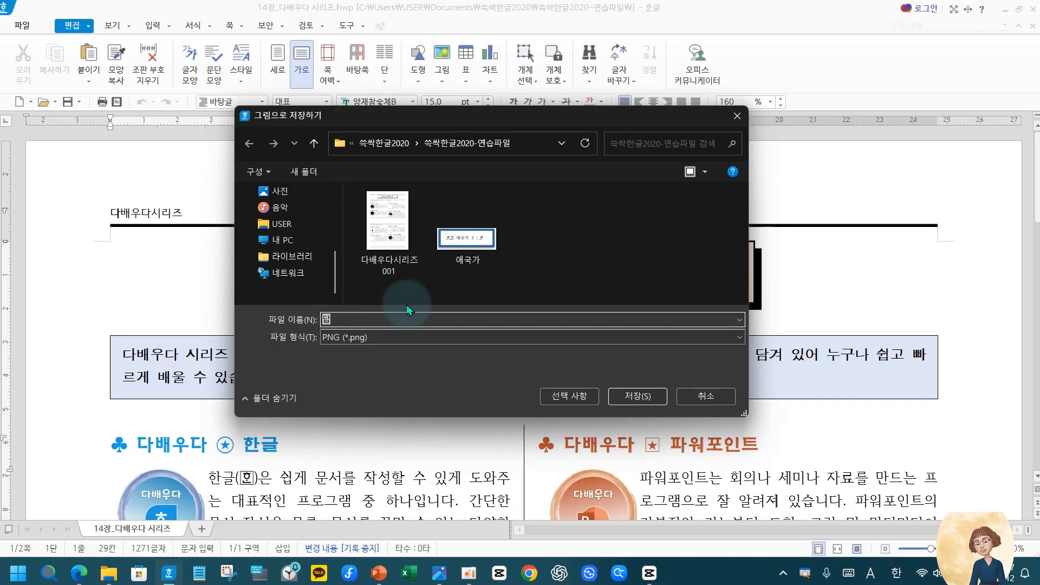
{"action": "type", "text": "다"}
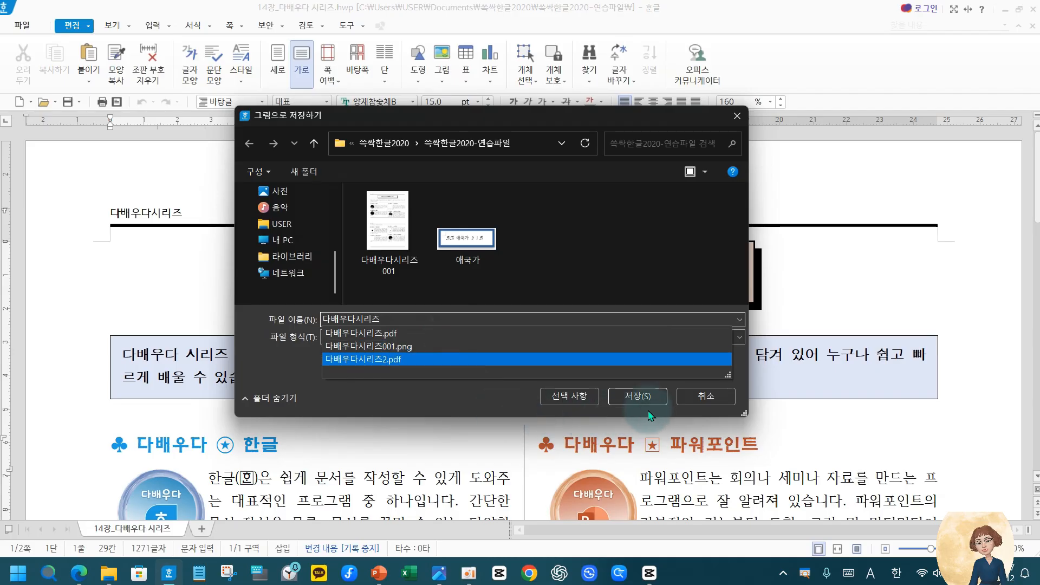
Set the image options to 고 해상도 (180DPI) and 트루 컬러(24비트), and save the PNG file
{"action": "left_click", "coordinate": [575, 401]}
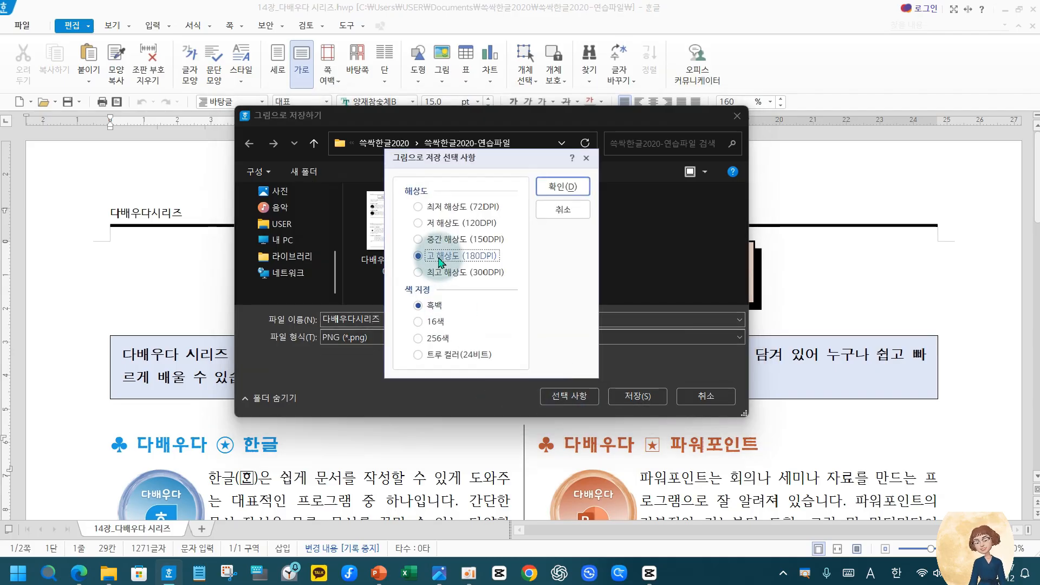
{"action": "left_click", "coordinate": [438, 223]}
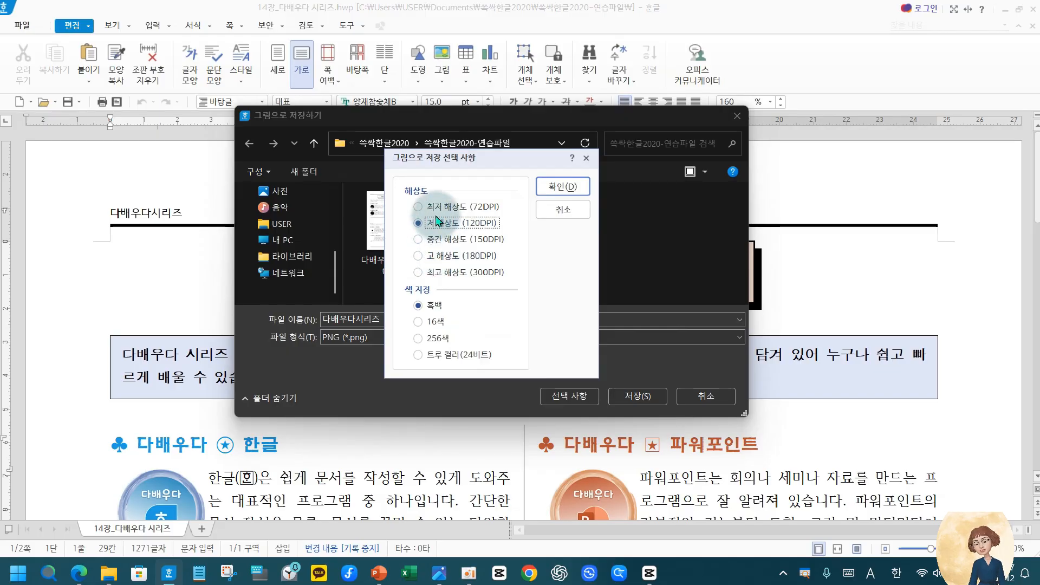
{"action": "left_click", "coordinate": [459, 255]}
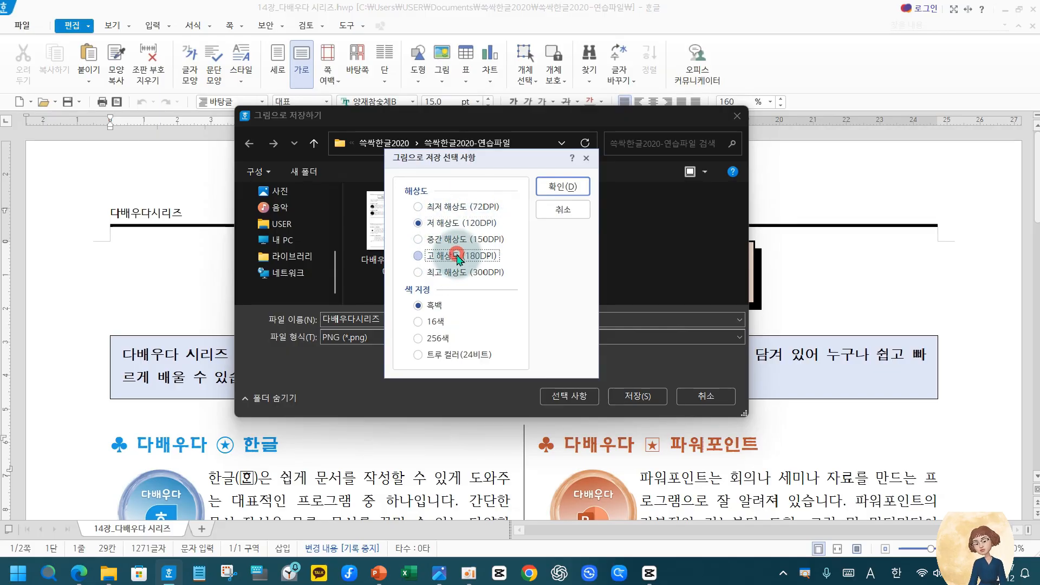
{"action": "left_click", "coordinate": [433, 306]}
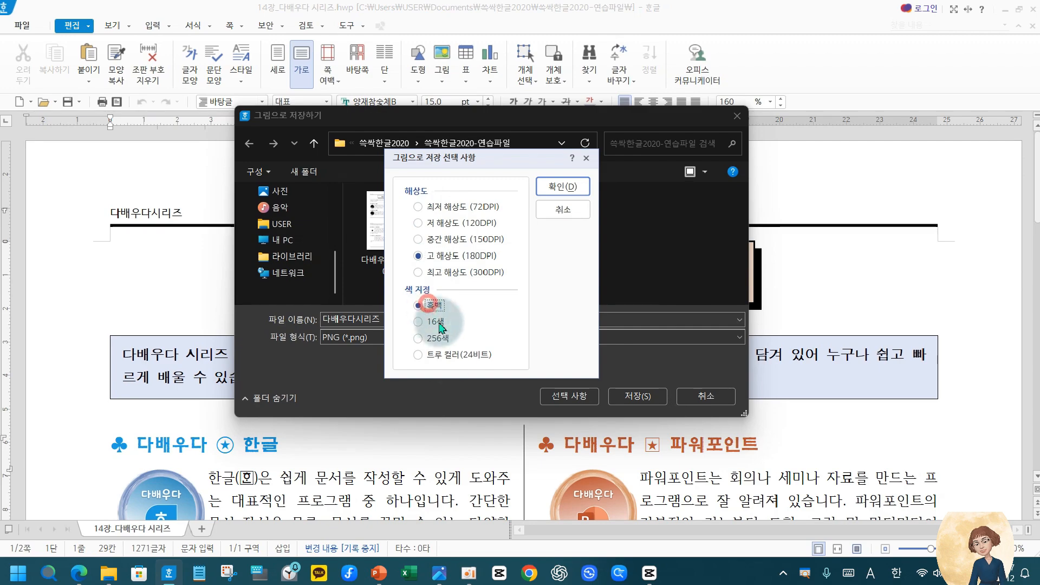
{"action": "left_click", "coordinate": [434, 356]}
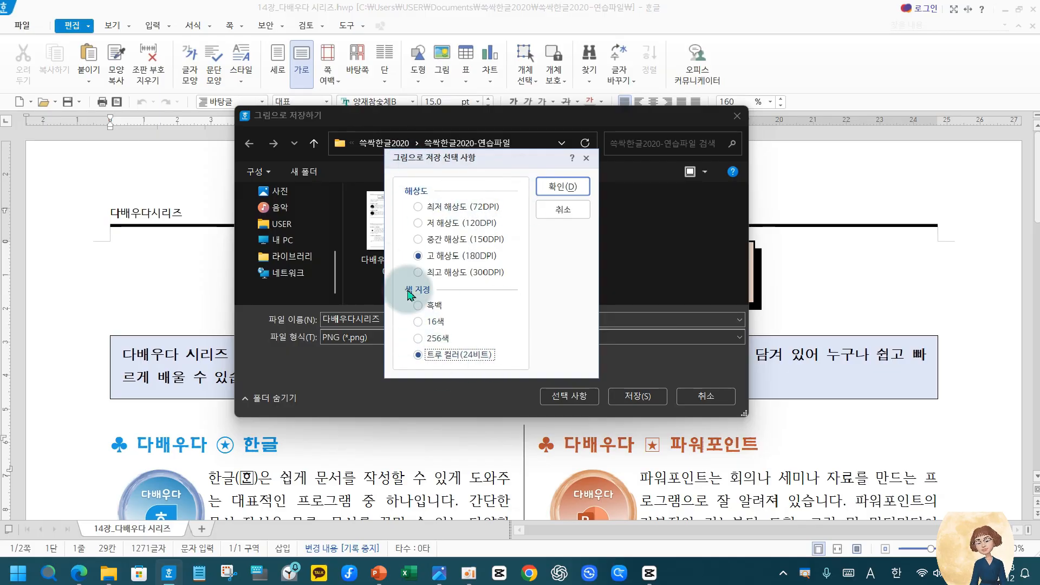
{"action": "left_click", "coordinate": [556, 189]}
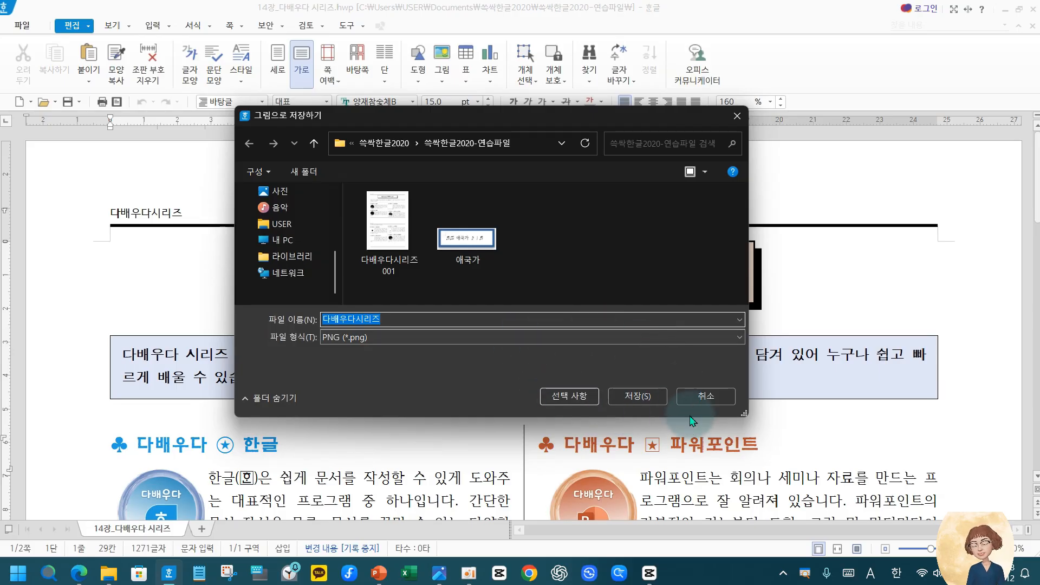
{"action": "left_click", "coordinate": [635, 396]}
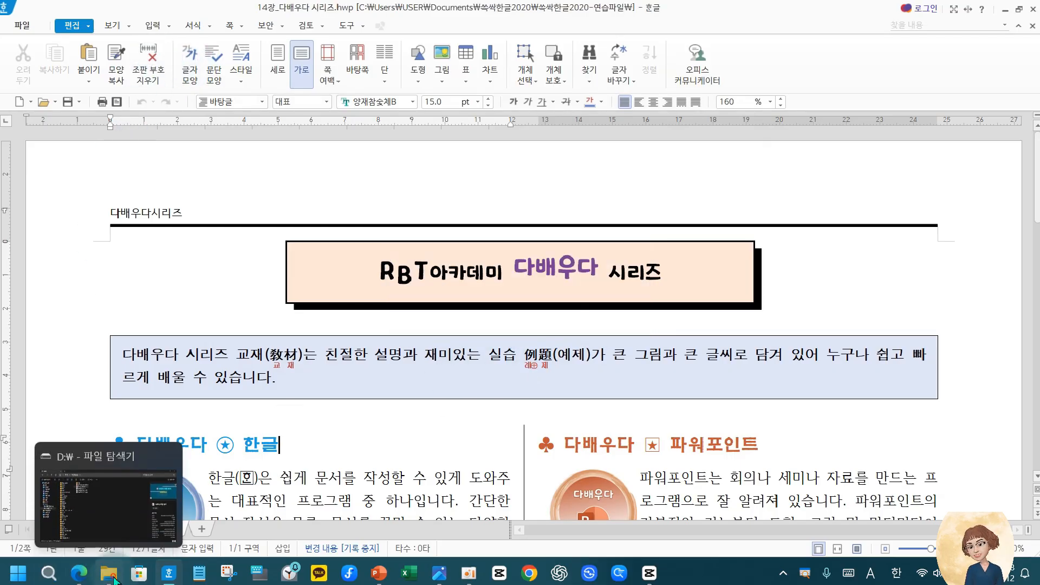
Switch to File Explorer and open the 쓱싹한글2020-연습파일 folder inside 문서 > 쓱싹한글2020
{"action": "left_click", "coordinate": [109, 573]}
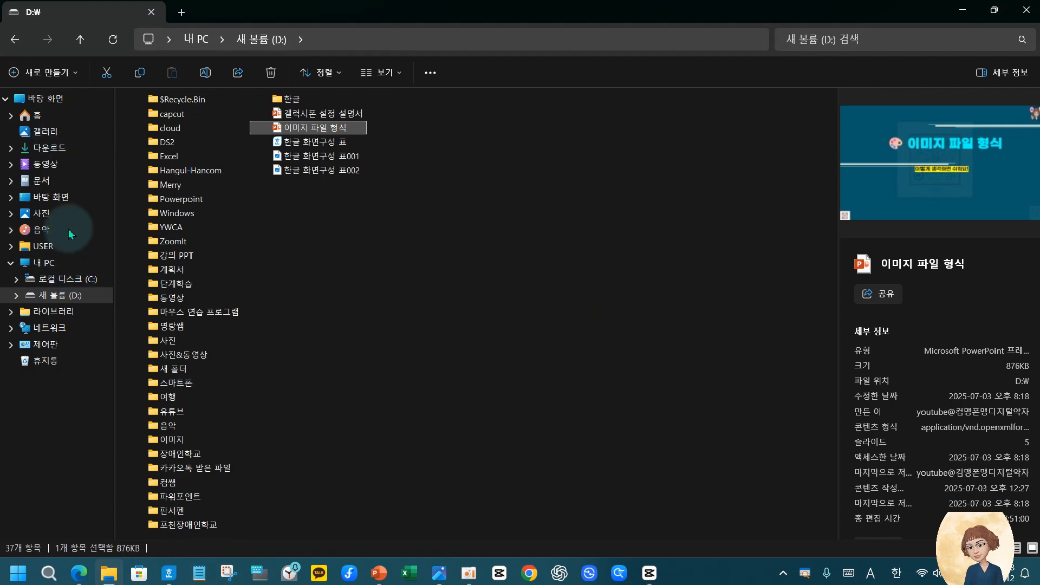
{"action": "left_click", "coordinate": [55, 180]}
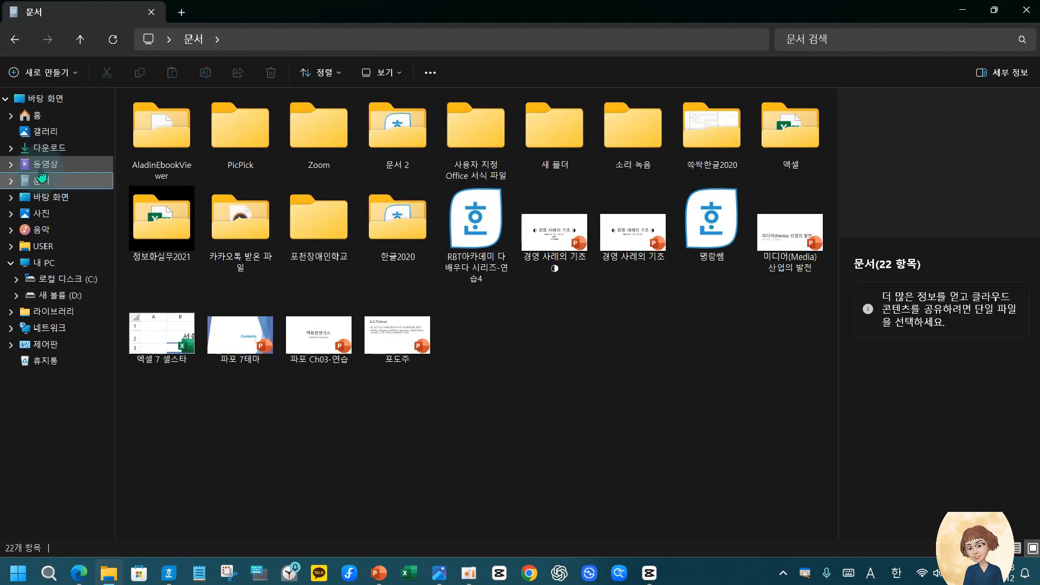
{"action": "double_click", "coordinate": [713, 142]}
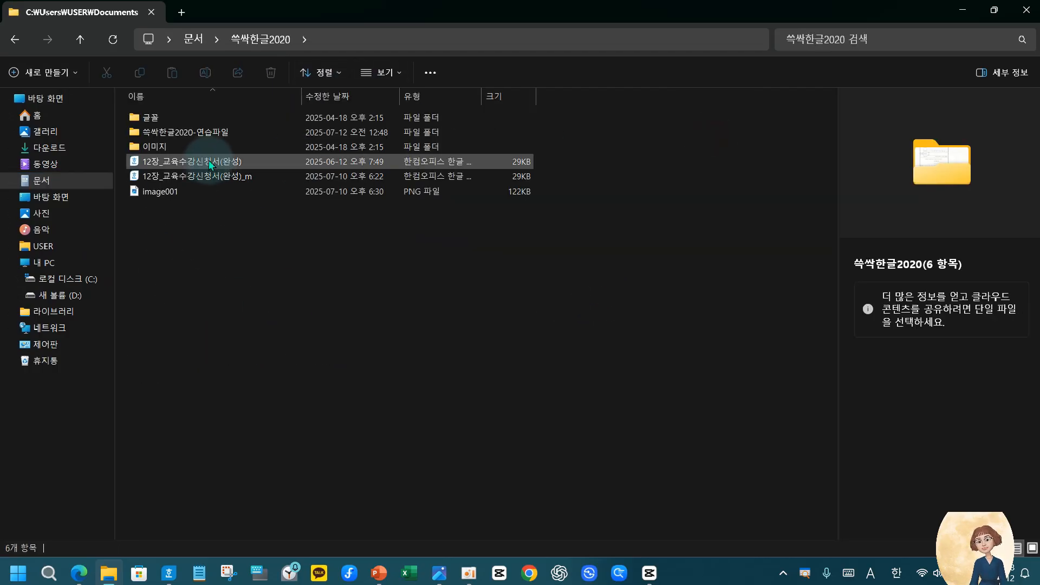
{"action": "left_click", "coordinate": [200, 136]}
{"action": "double_click", "coordinate": [201, 136]}
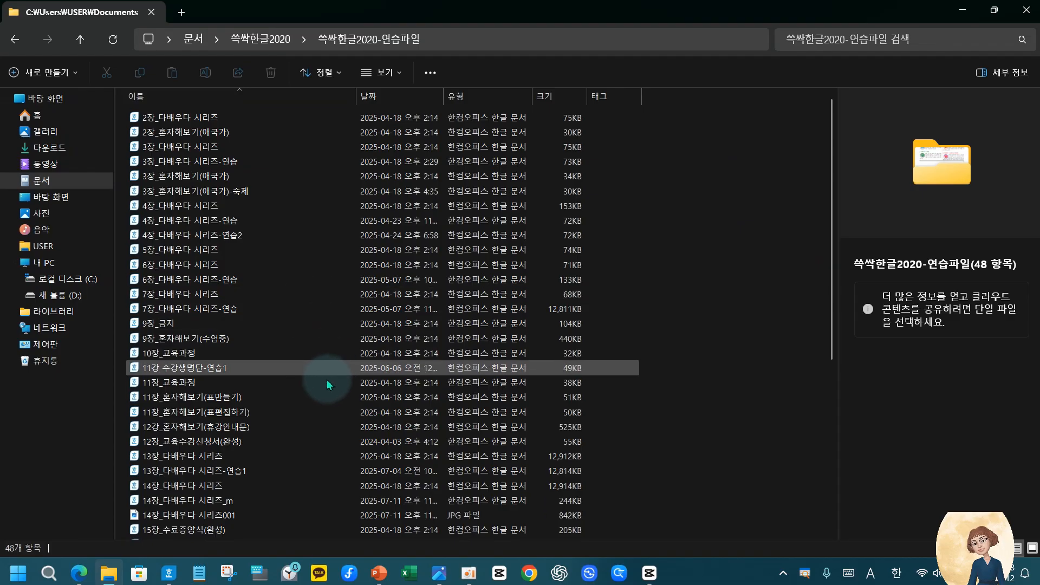
Find the saved PNG file 다배우다시리즈001 in the folder and check its type and size
{"action": "scroll", "coordinate": [249, 501], "scroll_direction": "down", "scroll_amount": 6}
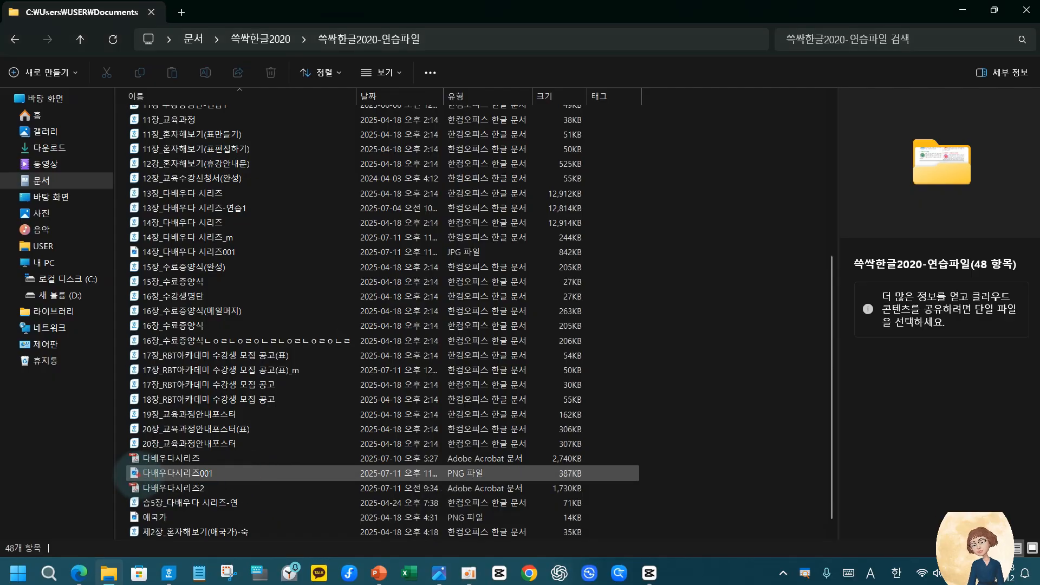
{"action": "mouse_move", "coordinate": [123, 465]}
{"action": "left_mouse_down"}
{"action": "mouse_move", "coordinate": [261, 479]}
{"action": "mouse_move", "coordinate": [623, 482]}
{"action": "left_mouse_up"}
{"action": "left_click_drag", "start_coordinate": [603, 448], "coordinate": [634, 461]}
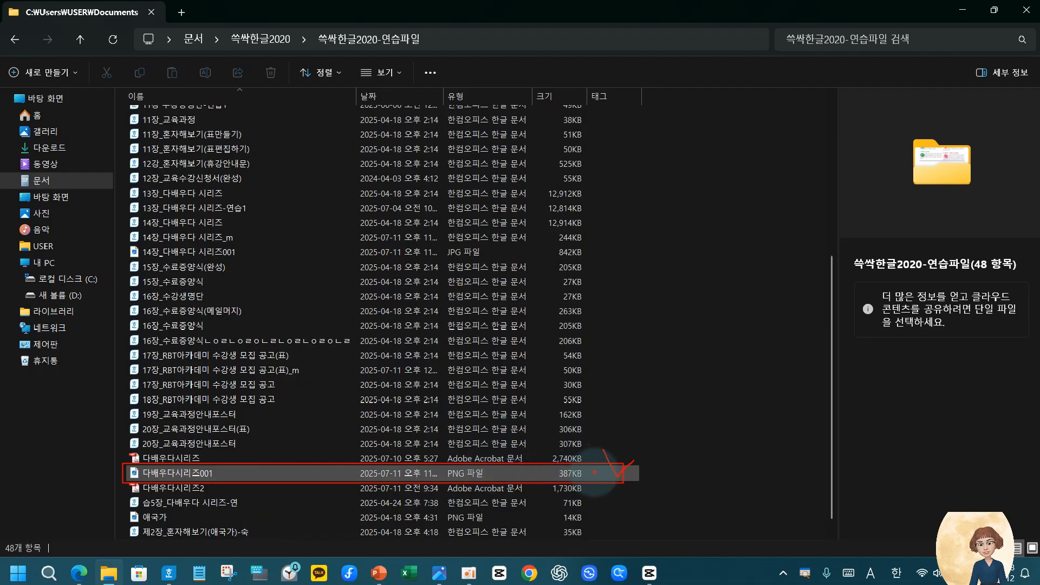
{"action": "key", "text": "Escape"}
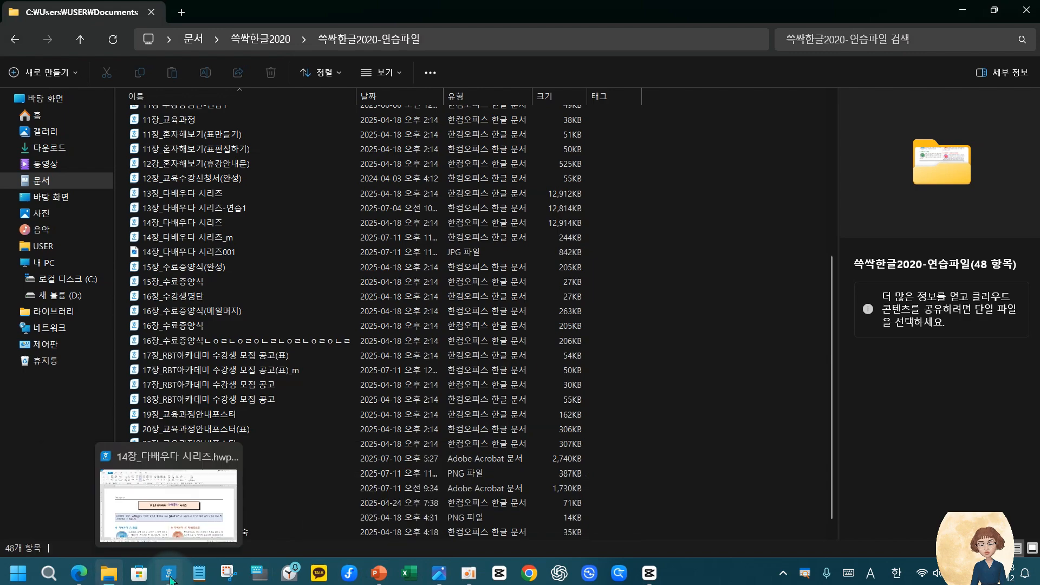
Switch back to the 한글 document and start saving it under another name with 다른 이름으로 저장하기
{"action": "left_click", "coordinate": [169, 572]}
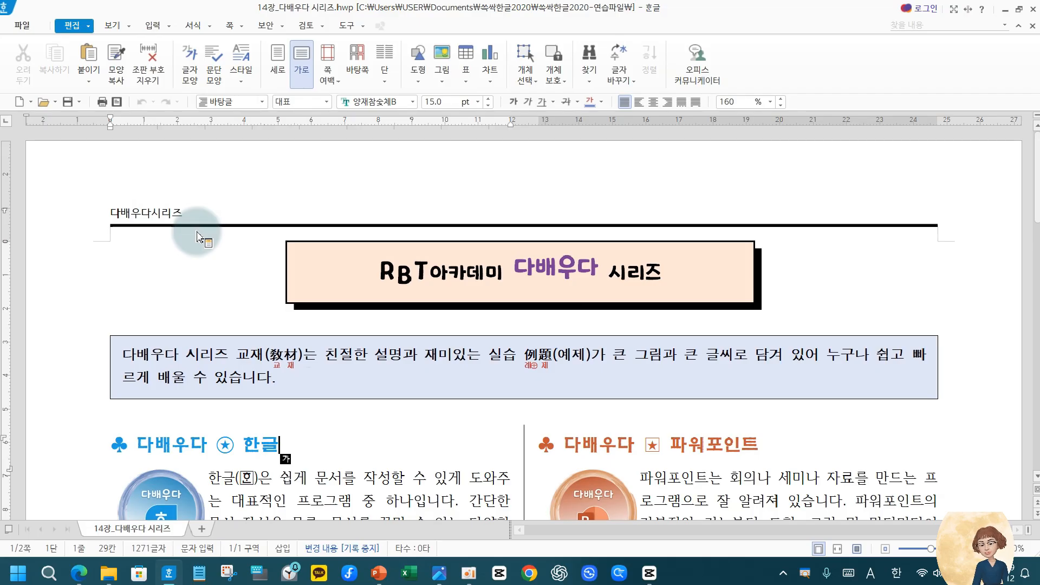
{"action": "left_click", "coordinate": [197, 234]}
{"action": "left_click", "coordinate": [20, 25]}
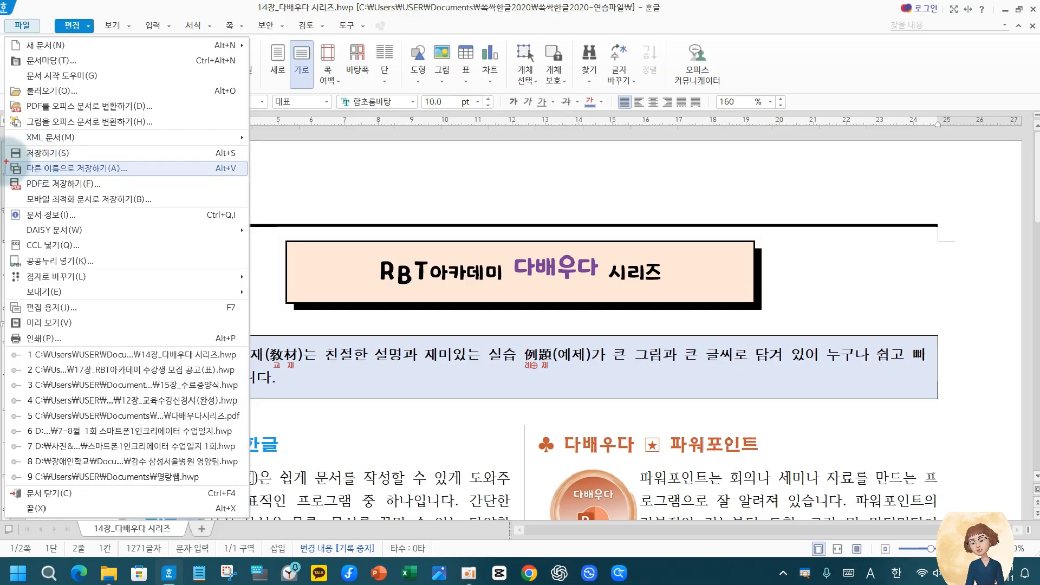
{"action": "left_click_drag", "start_coordinate": [7, 161], "coordinate": [189, 174]}
{"action": "key", "text": "Escape"}
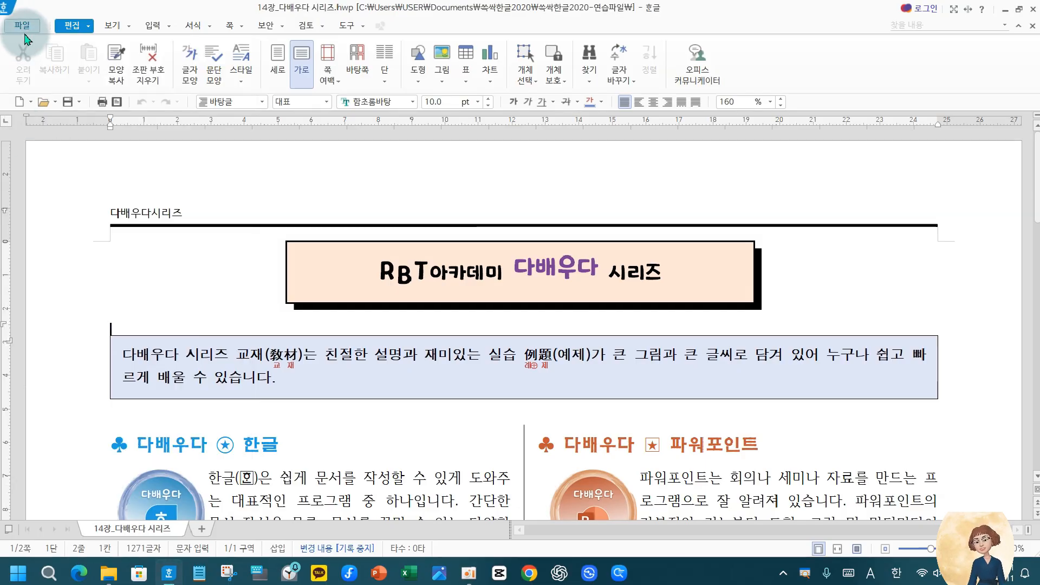
{"action": "left_click", "coordinate": [23, 26]}
{"action": "left_click", "coordinate": [76, 168]}
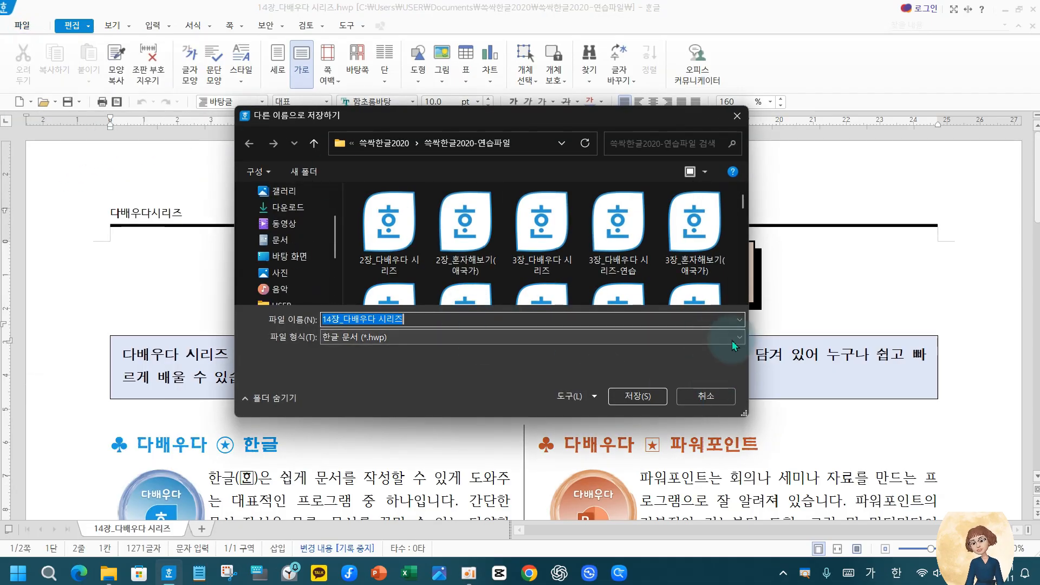
Examine the file formats offered for saving, focusing on the BMP, JPG, GIF, PNG, WMF and EMF image types
{"action": "key", "text": "ctrl+2"}
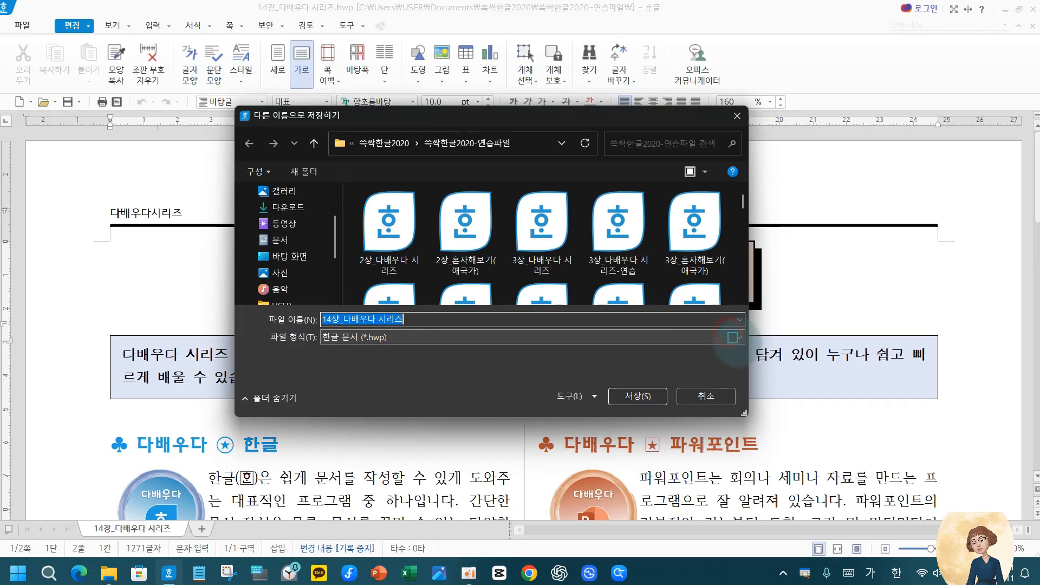
{"action": "left_click_drag", "start_coordinate": [750, 347], "coordinate": [728, 331]}
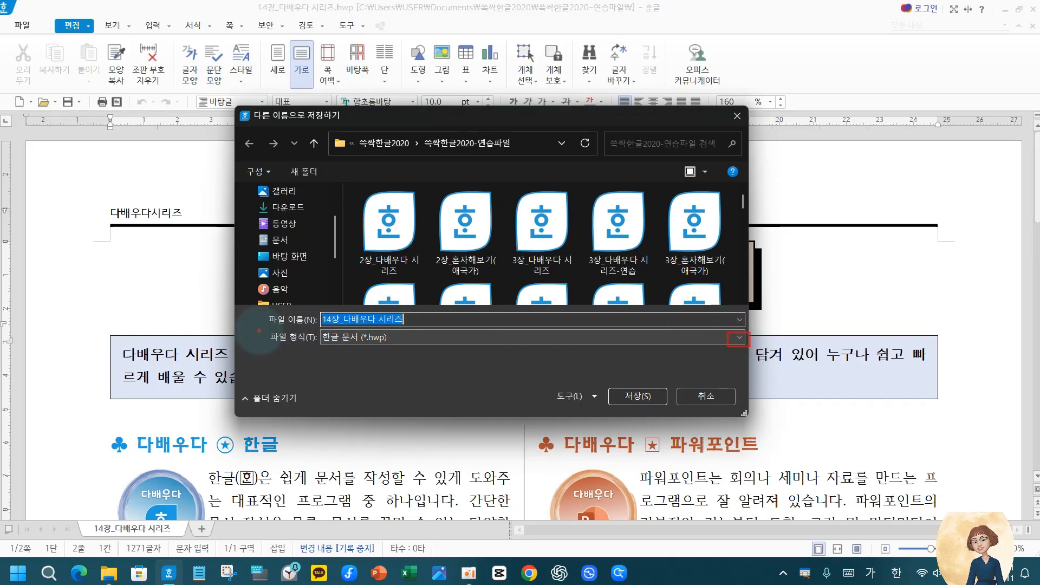
{"action": "mouse_move", "coordinate": [259, 331]}
{"action": "left_mouse_down"}
{"action": "mouse_move", "coordinate": [552, 359]}
{"action": "mouse_move", "coordinate": [763, 363]}
{"action": "left_mouse_up"}
{"action": "key", "text": "Escape"}
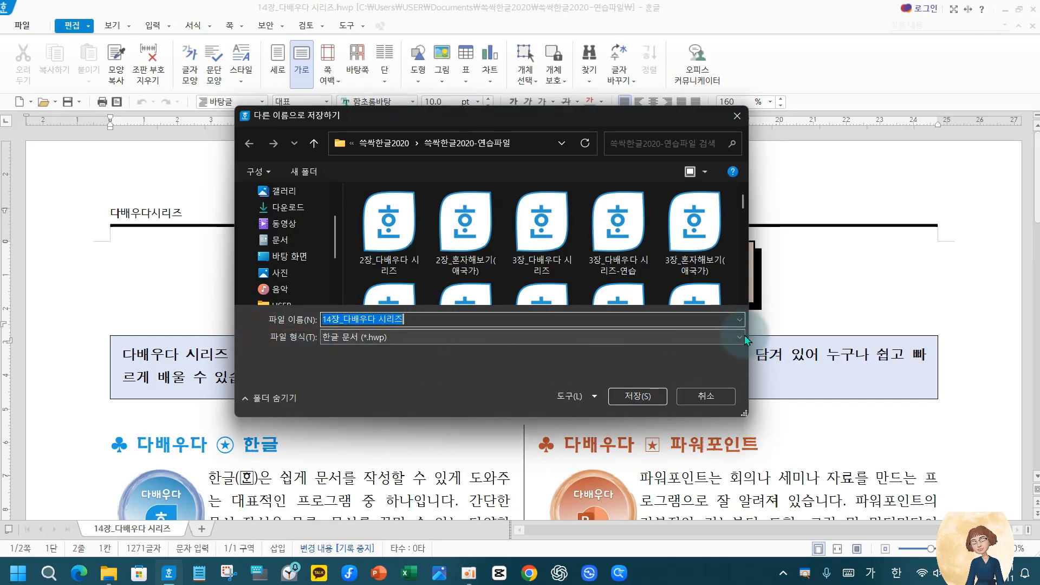
{"action": "left_click", "coordinate": [742, 338]}
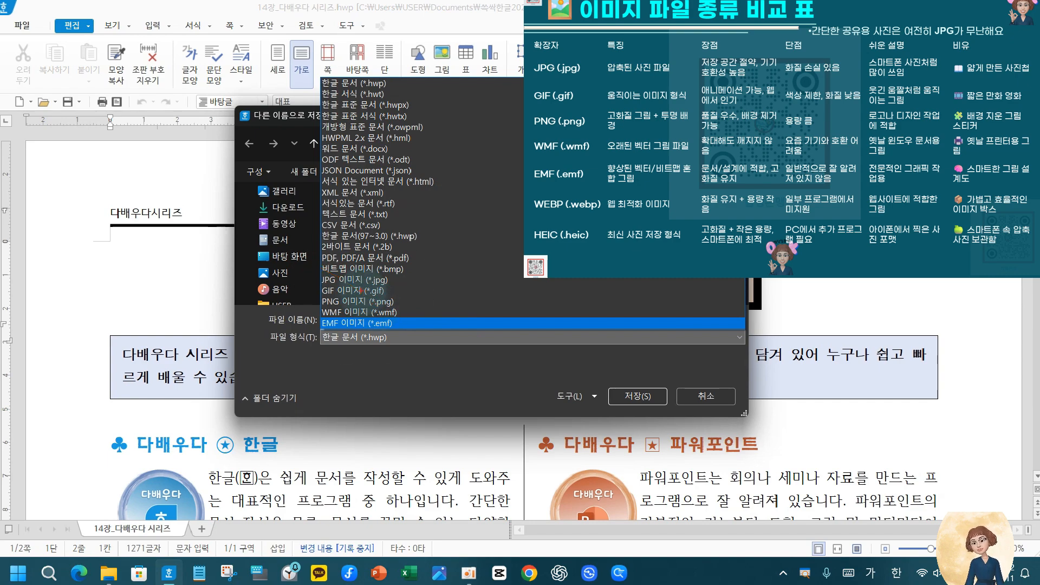
{"action": "mouse_move", "coordinate": [322, 266]}
{"action": "left_mouse_down"}
{"action": "mouse_move", "coordinate": [401, 315]}
{"action": "mouse_move", "coordinate": [430, 315]}
{"action": "mouse_move", "coordinate": [421, 308]}
{"action": "mouse_move", "coordinate": [446, 284]}
{"action": "left_mouse_up"}
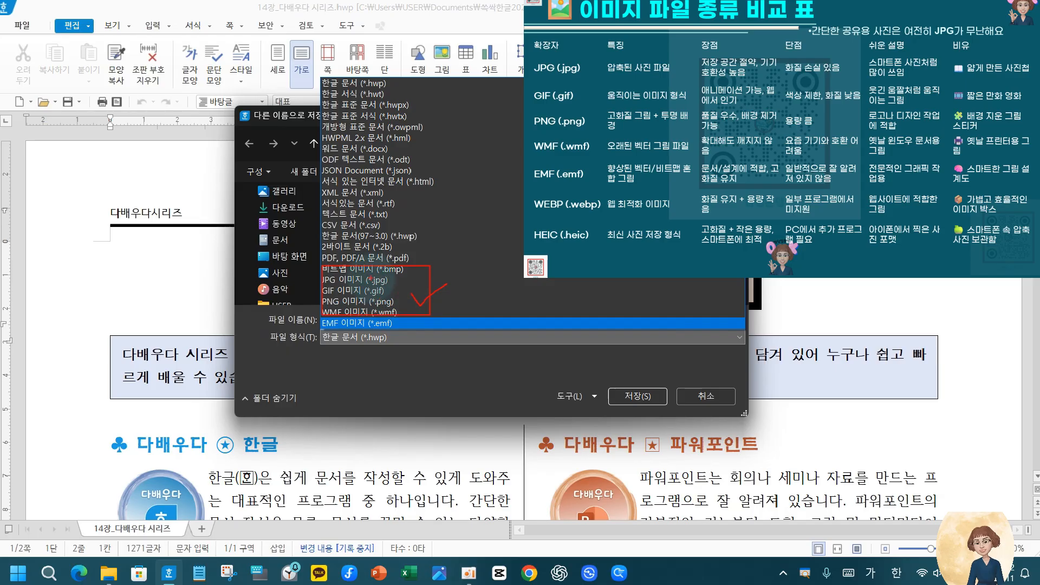
{"action": "key", "text": "Escape"}
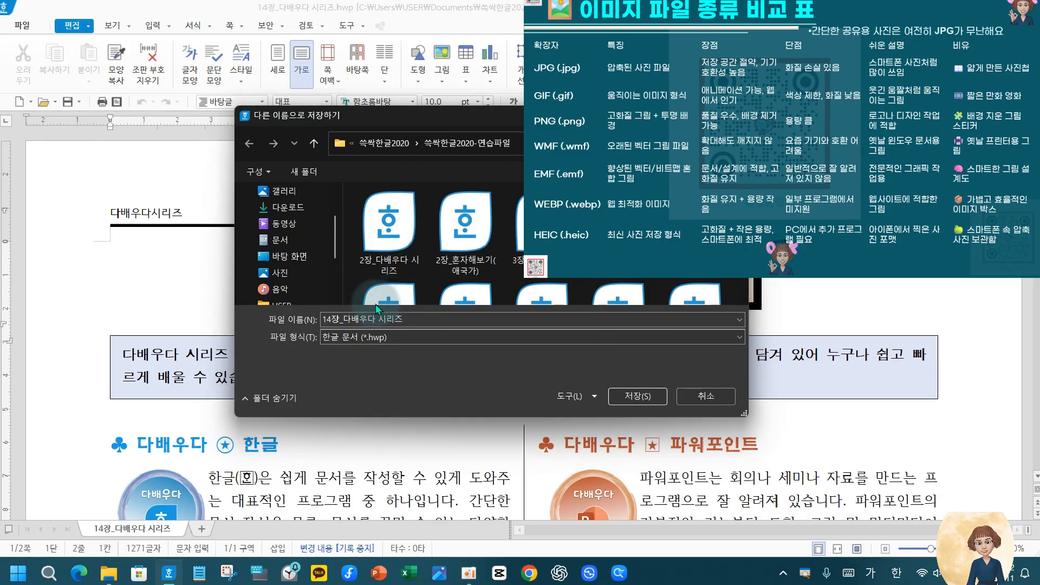
Set the file format to JPG 이미지 (*.jpg) and save the document as 14장_다배우다 시리즈
{"action": "left_click", "coordinate": [567, 337]}
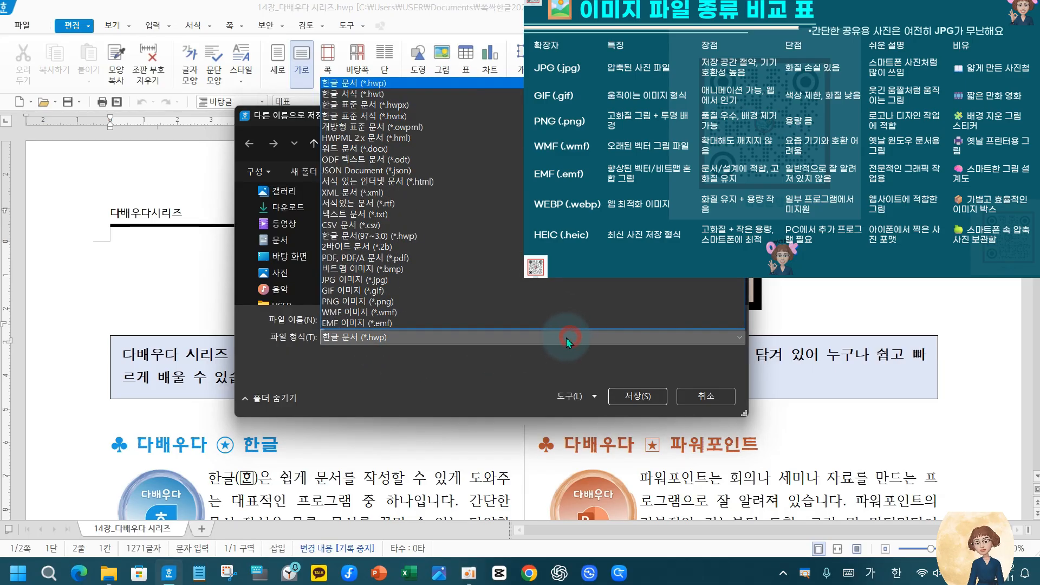
{"action": "left_click", "coordinate": [418, 279]}
{"action": "left_click", "coordinate": [414, 337]}
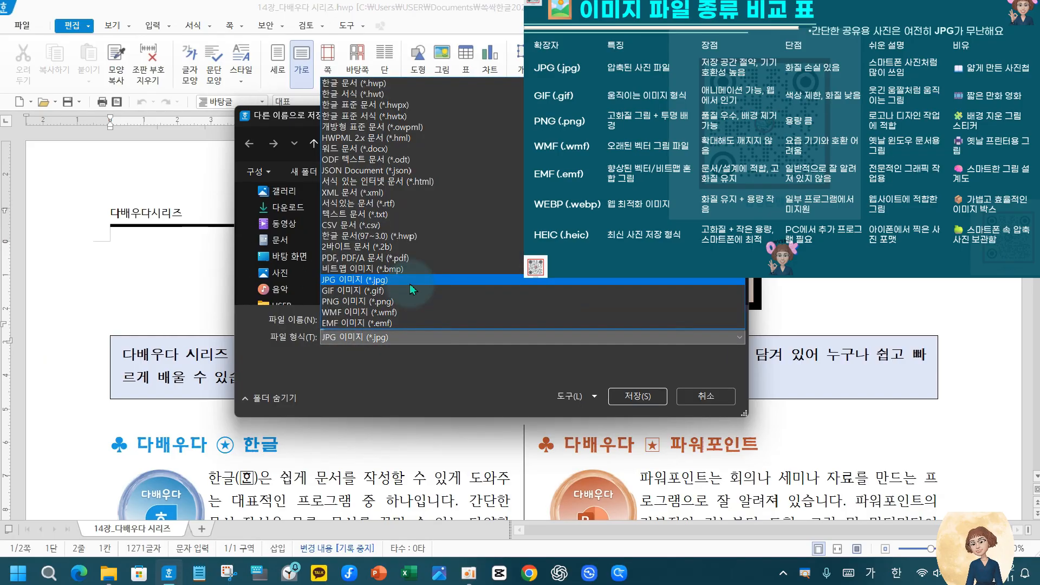
{"action": "left_click", "coordinate": [410, 283]}
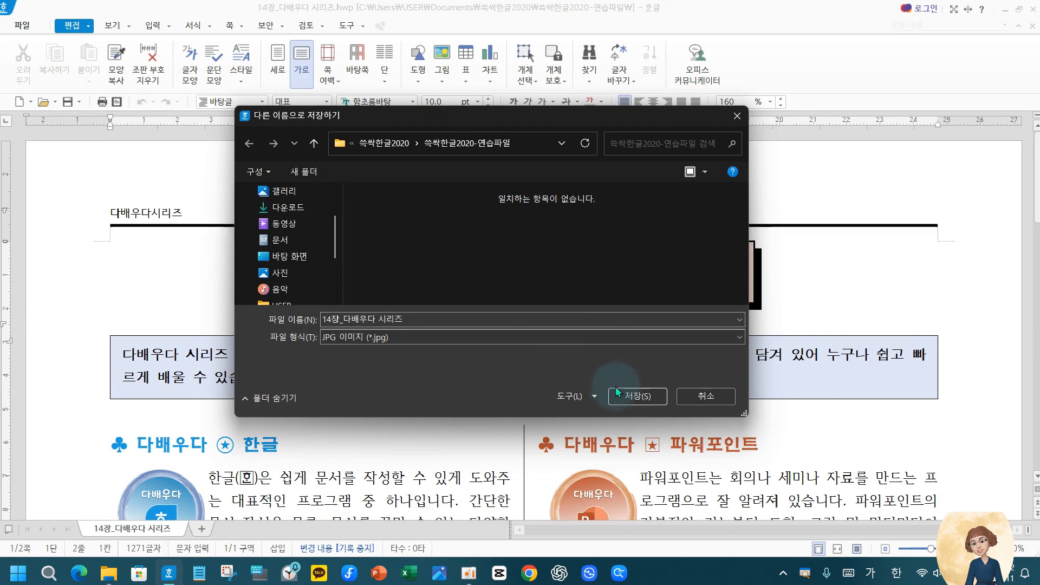
{"action": "left_click", "coordinate": [628, 401]}
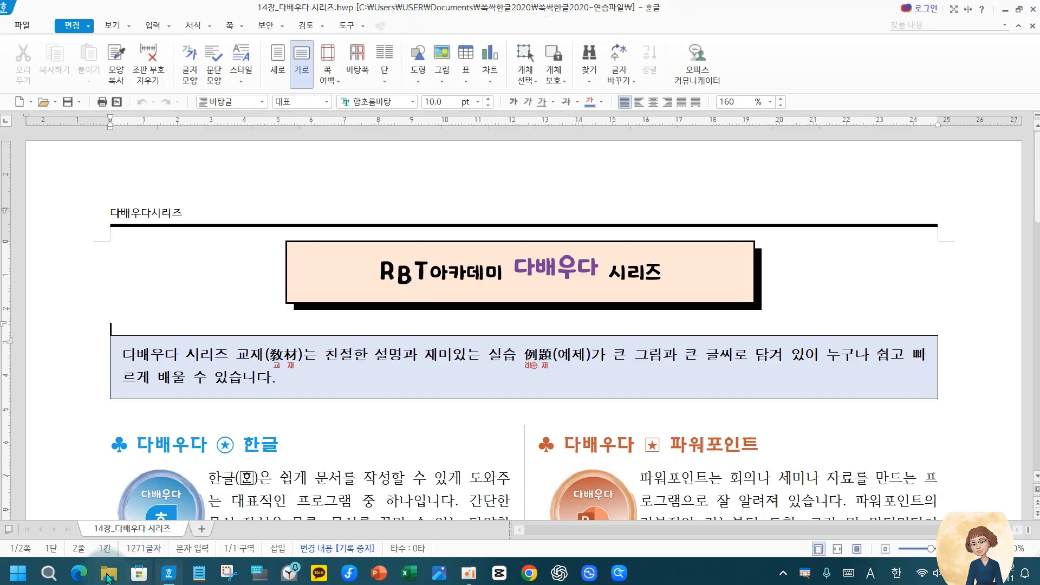
Refresh the practice folder in File Explorer, check the saved JPG 14장_다배우다 시리즈001, and return to the 한글 document
{"action": "left_click", "coordinate": [109, 572]}
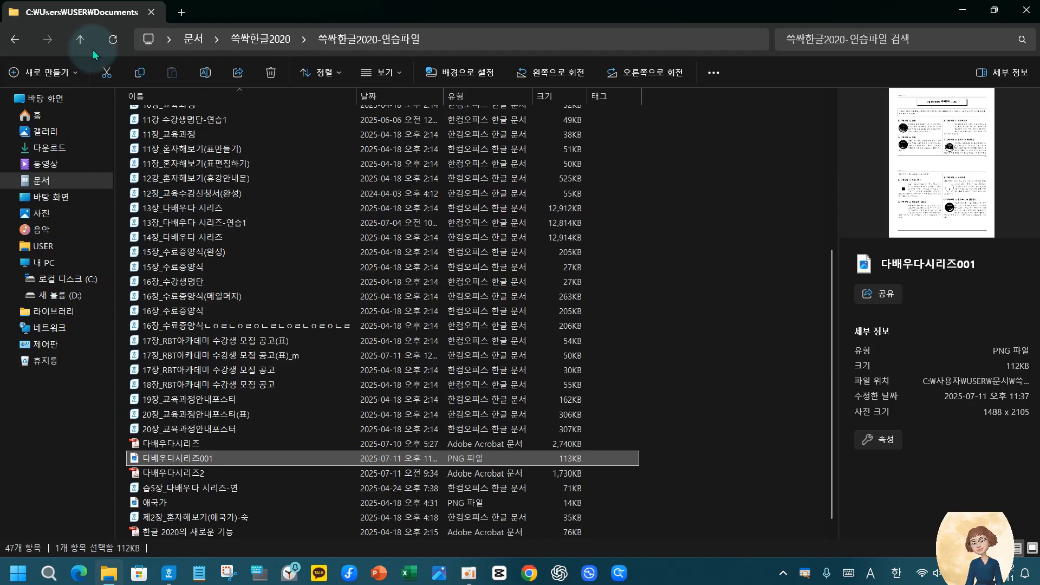
{"action": "left_click", "coordinate": [113, 40]}
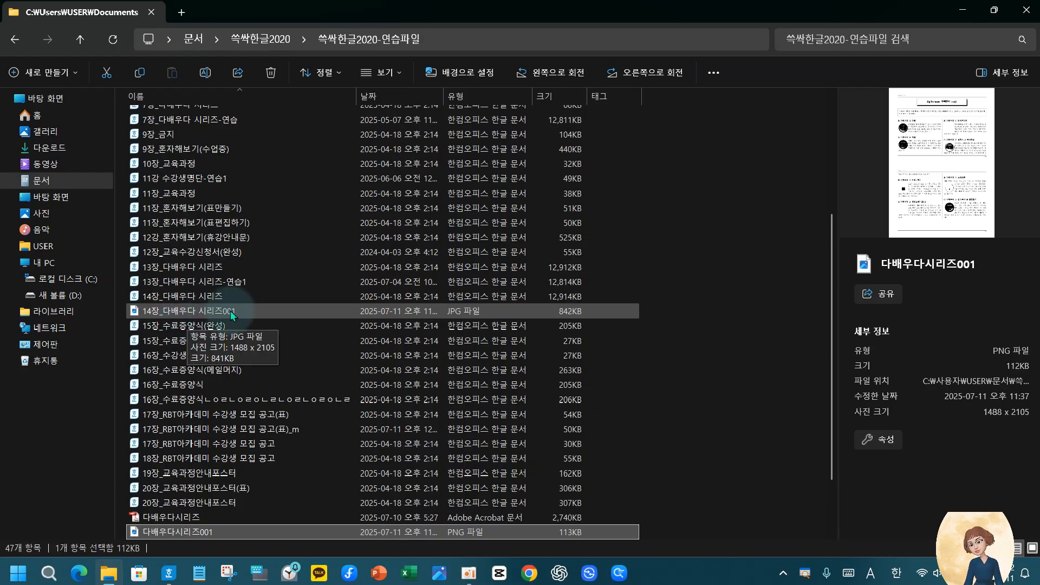
{"action": "left_click", "coordinate": [212, 310]}
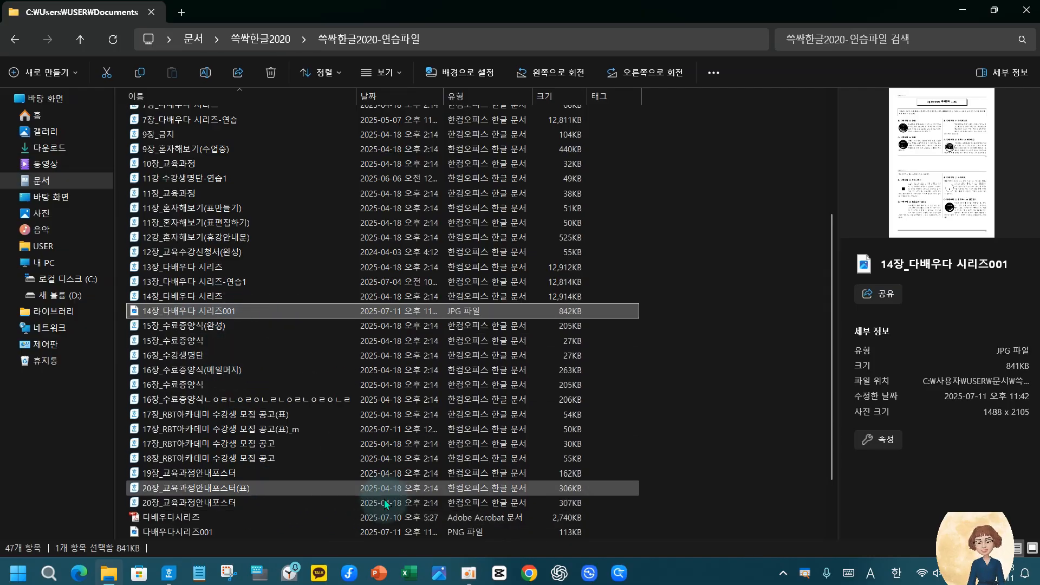
{"action": "mouse_move", "coordinate": [470, 576]}
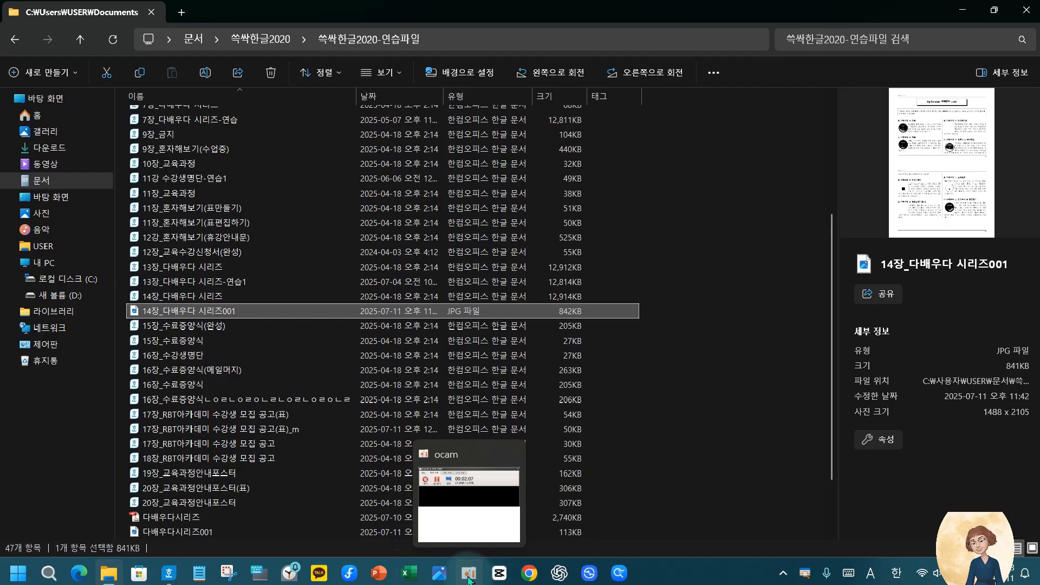
{"action": "left_click", "coordinate": [170, 575]}
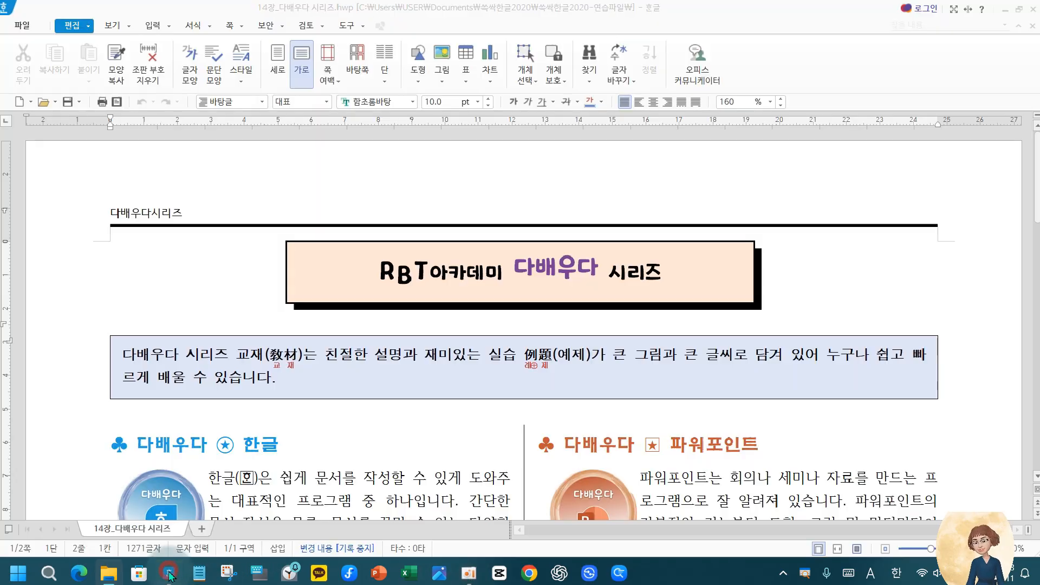
{"action": "left_click", "coordinate": [104, 346]}
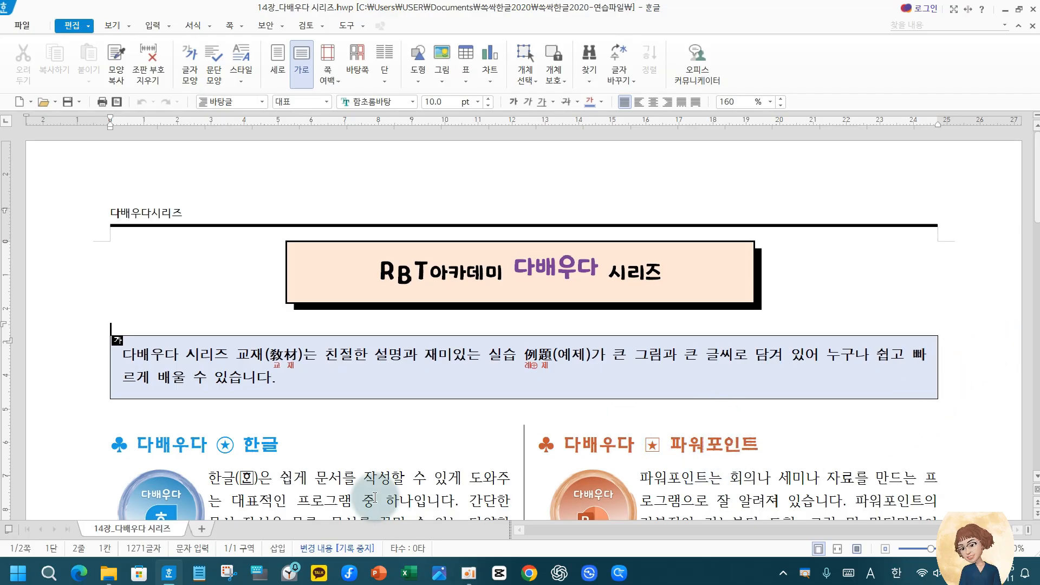
Compare the file sizes of the original 14장_다배우다 시리즈 document and its JPG, PNG and PDF versions in File Explorer
{"action": "left_click", "coordinate": [108, 575]}
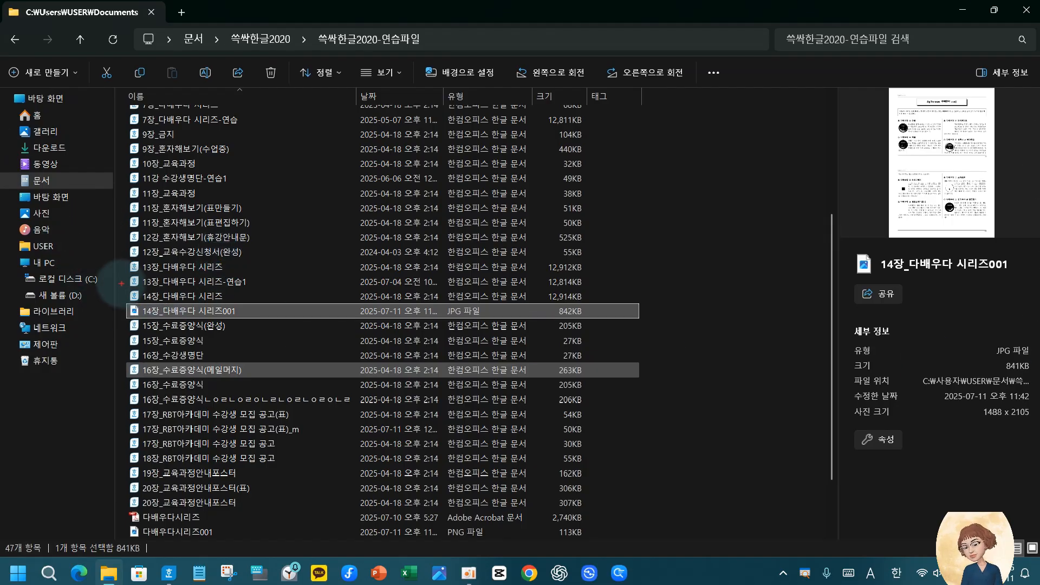
{"action": "mouse_move", "coordinate": [123, 285]}
{"action": "left_mouse_down"}
{"action": "mouse_move", "coordinate": [233, 303]}
{"action": "mouse_move", "coordinate": [599, 309]}
{"action": "mouse_move", "coordinate": [629, 280]}
{"action": "left_mouse_up"}
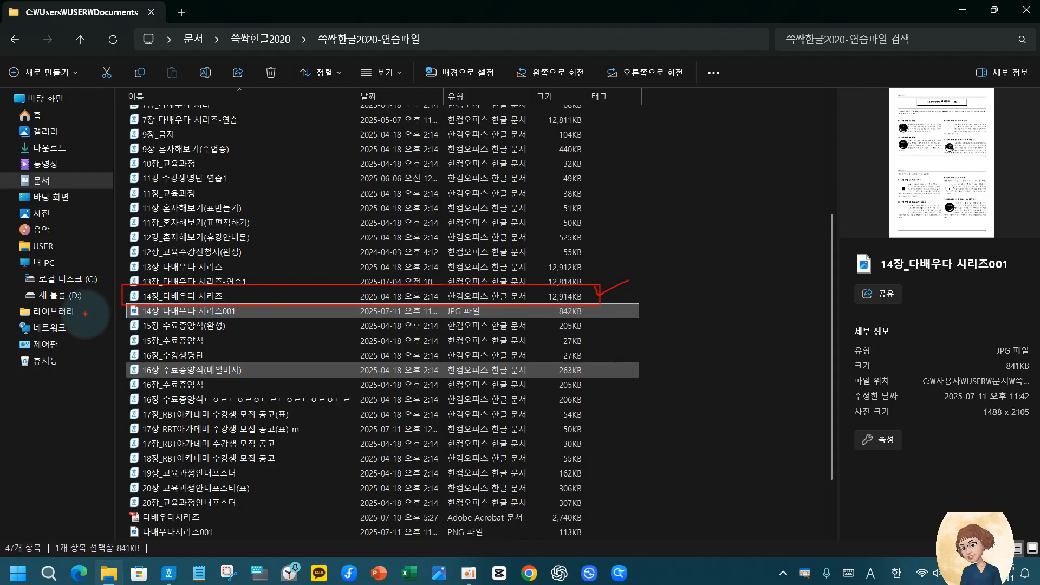
{"action": "mouse_move", "coordinate": [120, 307]}
{"action": "left_mouse_down"}
{"action": "mouse_move", "coordinate": [601, 320]}
{"action": "mouse_move", "coordinate": [633, 300]}
{"action": "left_mouse_up"}
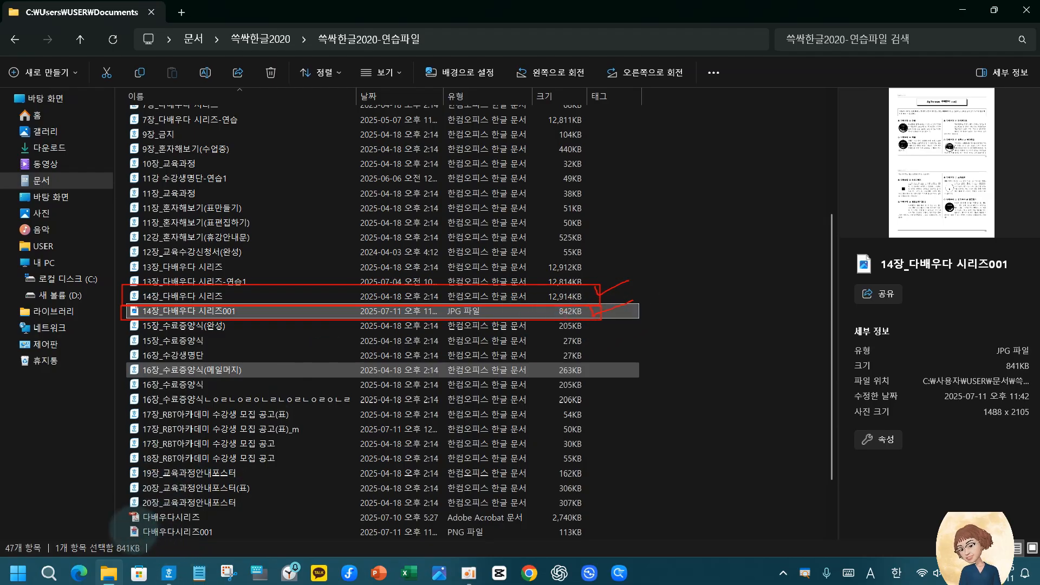
{"action": "mouse_move", "coordinate": [122, 524]}
{"action": "left_mouse_down"}
{"action": "mouse_move", "coordinate": [601, 543]}
{"action": "mouse_move", "coordinate": [637, 520]}
{"action": "left_mouse_up"}
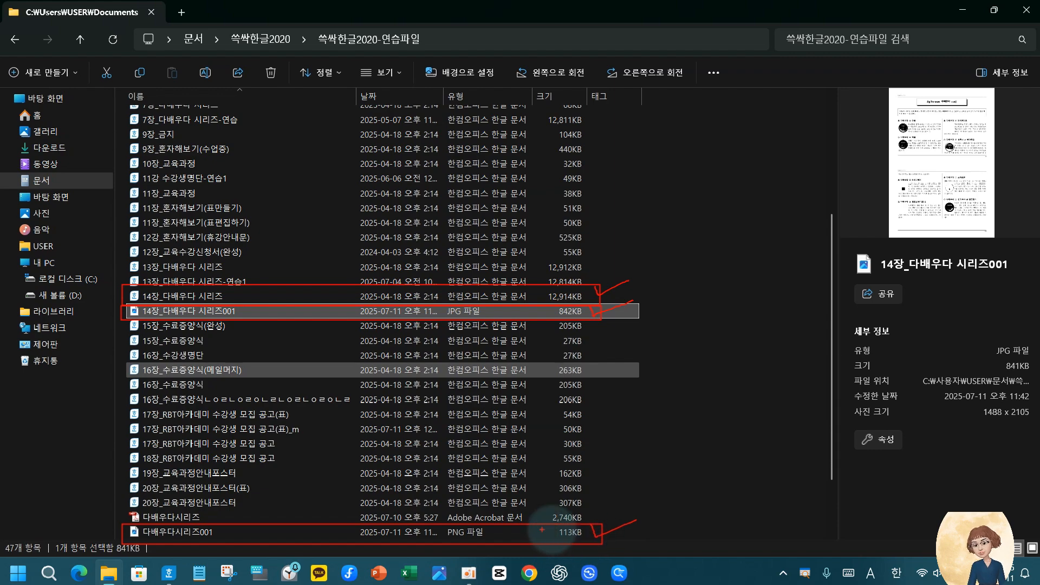
{"action": "mouse_move", "coordinate": [117, 508]}
{"action": "left_mouse_down"}
{"action": "mouse_move", "coordinate": [163, 523]}
{"action": "mouse_move", "coordinate": [590, 524]}
{"action": "mouse_move", "coordinate": [605, 506]}
{"action": "left_mouse_up"}
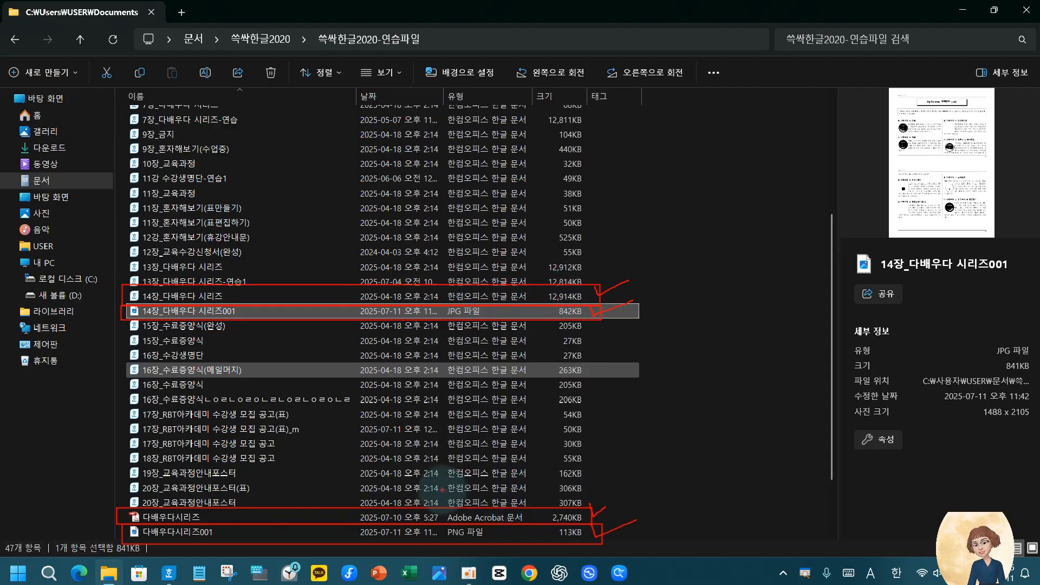
{"action": "key", "text": "Escape"}
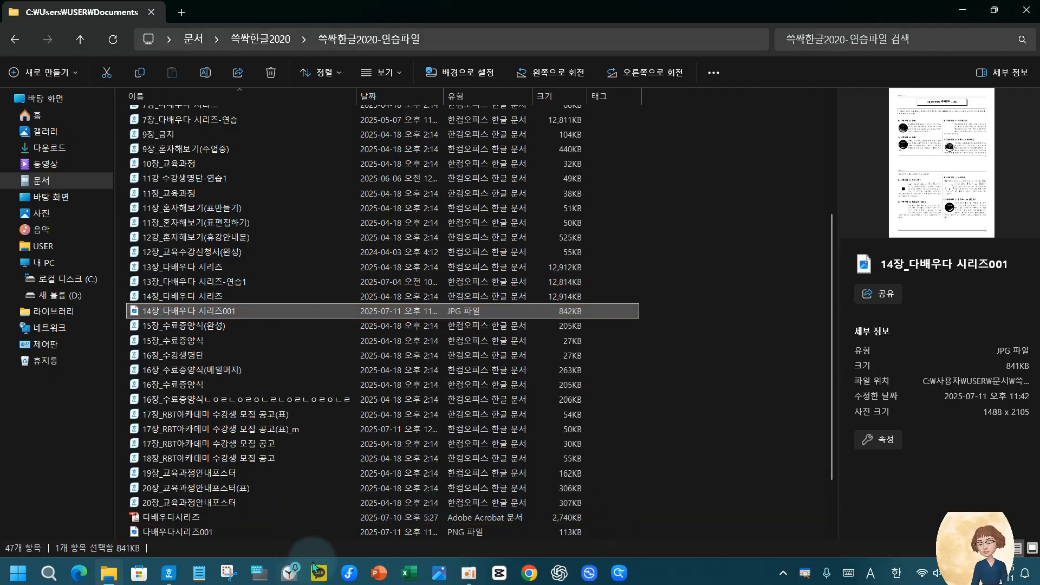
Switch to 한글 and save the document as a mobile-optimised 한글 문서 (*.hwp) named 14장_다배우다 시리즈_m
{"action": "left_click", "coordinate": [163, 574]}
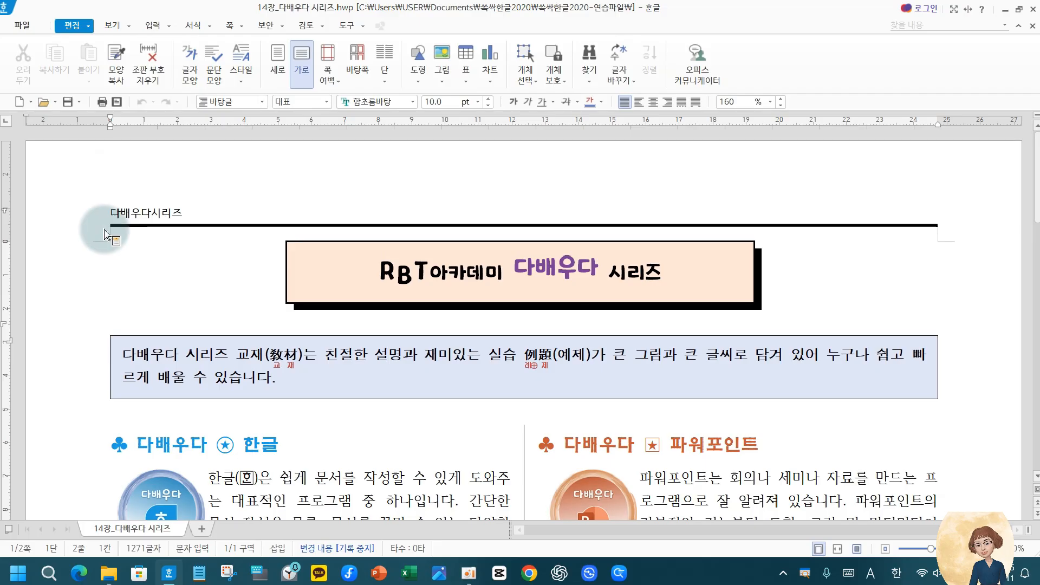
{"action": "left_click", "coordinate": [17, 26]}
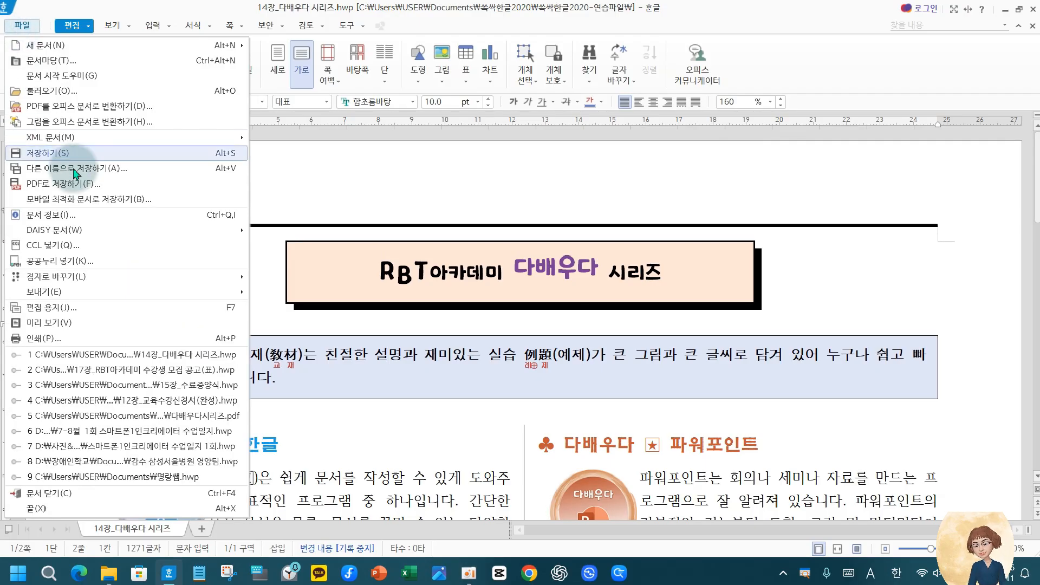
{"action": "left_click", "coordinate": [56, 200]}
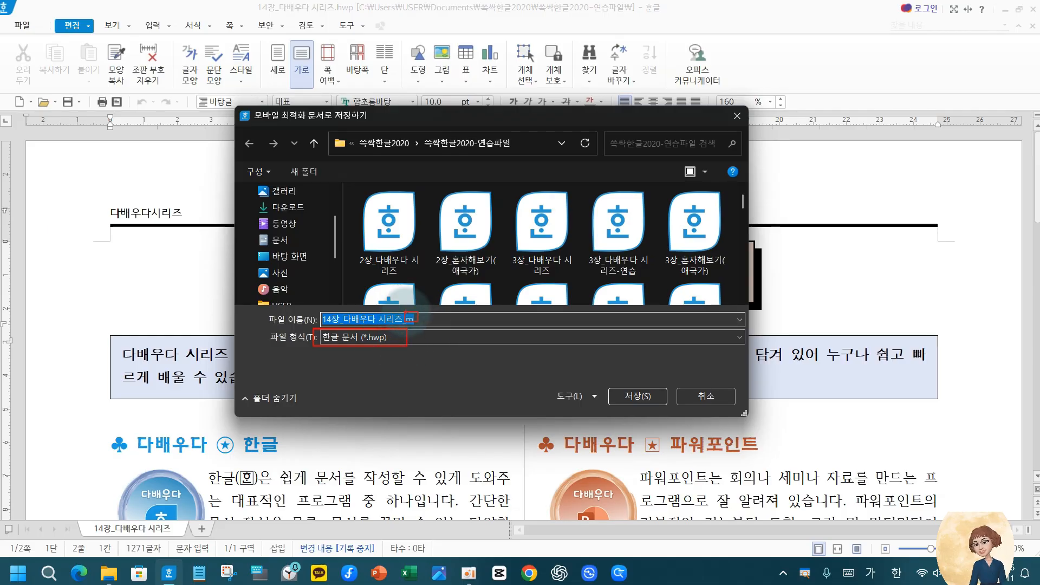
{"action": "left_click_drag", "start_coordinate": [409, 301], "coordinate": [439, 296]}
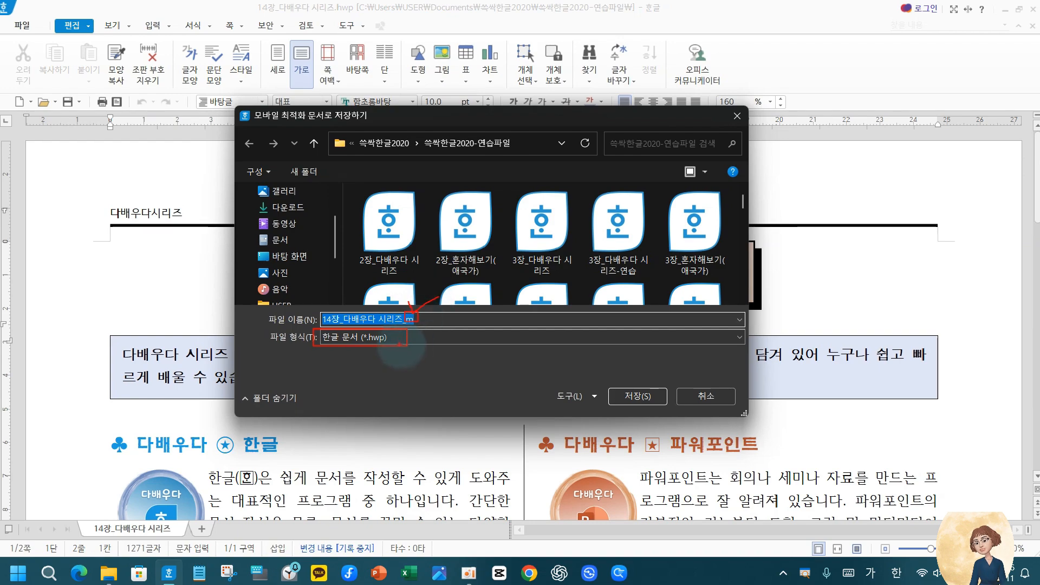
{"action": "key", "text": "Escape"}
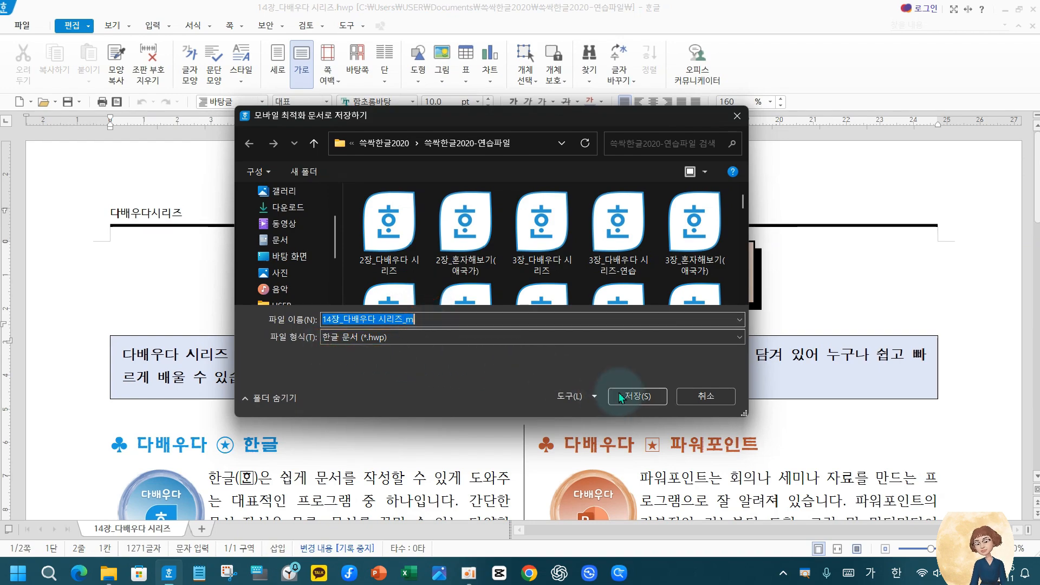
{"action": "left_click", "coordinate": [629, 399]}
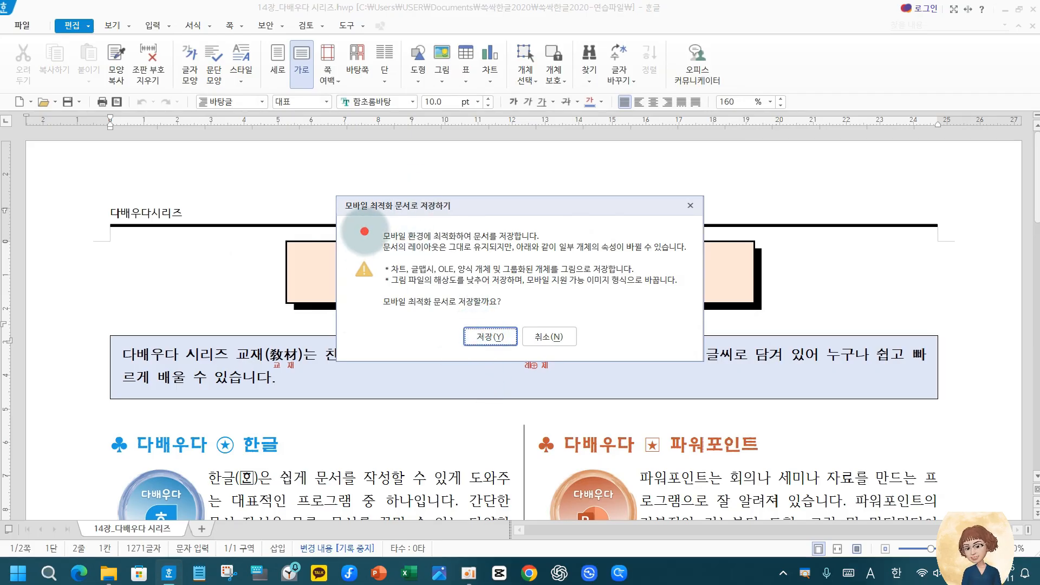
Review the notice about layout, object and image changes, and confirm the mobile-optimised save
{"action": "left_click_drag", "start_coordinate": [364, 232], "coordinate": [547, 240]}
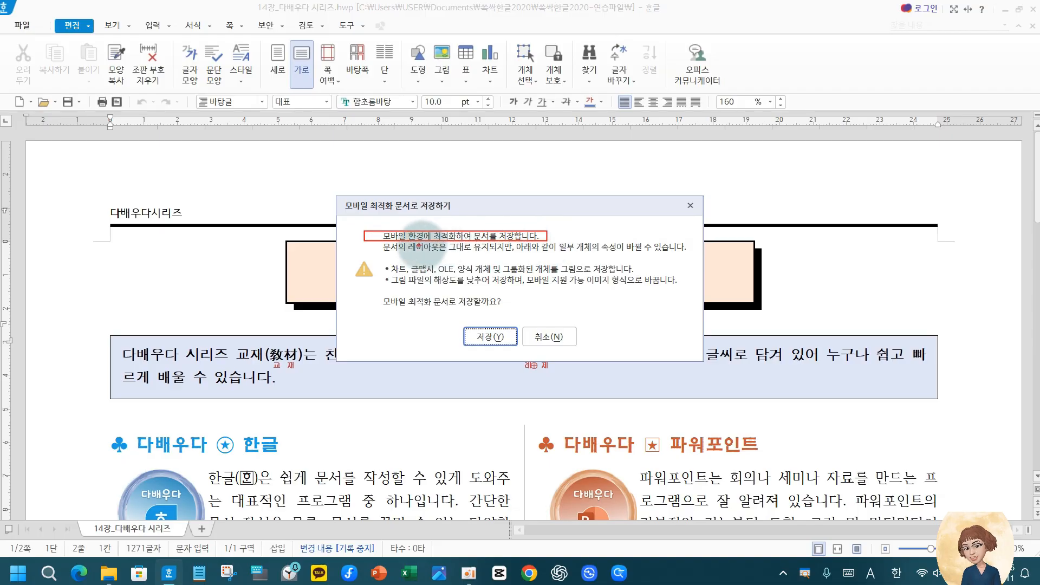
{"action": "mouse_move", "coordinate": [383, 241]}
{"action": "left_mouse_down"}
{"action": "mouse_move", "coordinate": [401, 252]}
{"action": "mouse_move", "coordinate": [559, 259]}
{"action": "mouse_move", "coordinate": [696, 252]}
{"action": "mouse_move", "coordinate": [684, 253]}
{"action": "left_mouse_up"}
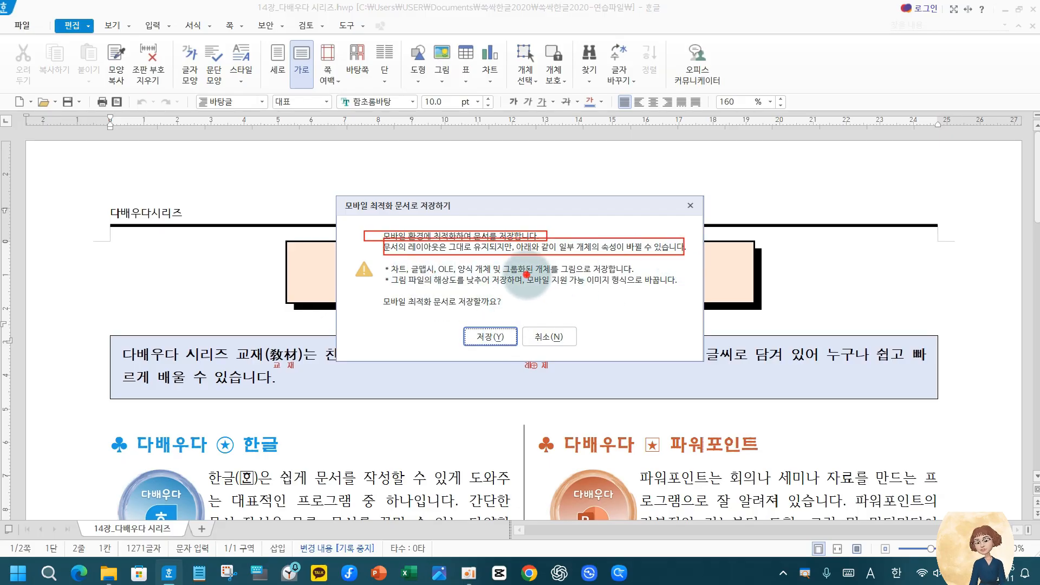
{"action": "mouse_move", "coordinate": [526, 274]}
{"action": "left_mouse_down"}
{"action": "mouse_move", "coordinate": [674, 289]}
{"action": "mouse_move", "coordinate": [662, 287]}
{"action": "mouse_move", "coordinate": [683, 275]}
{"action": "left_mouse_up"}
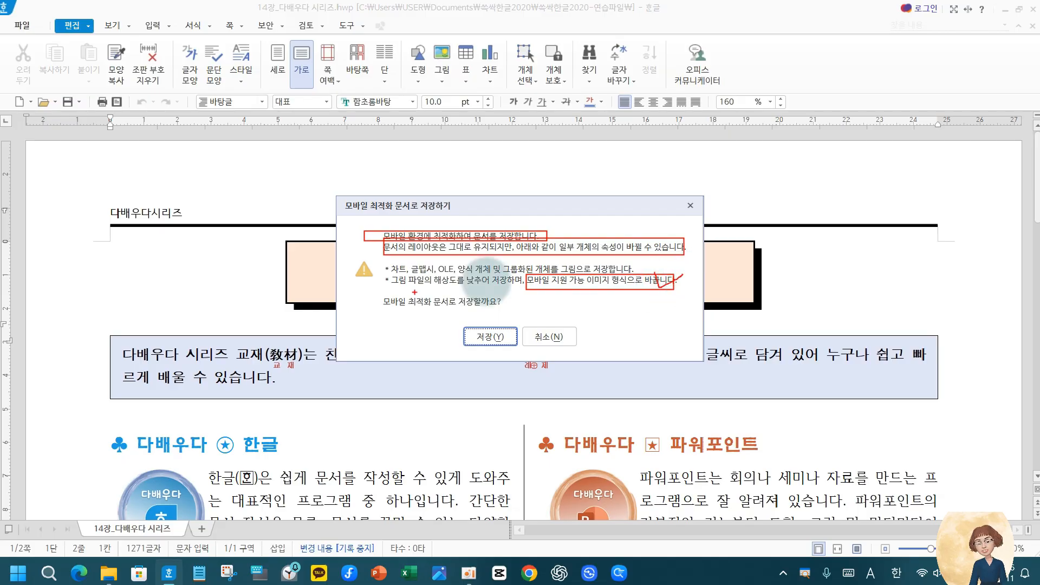
{"action": "left_click_drag", "start_coordinate": [388, 273], "coordinate": [551, 291]}
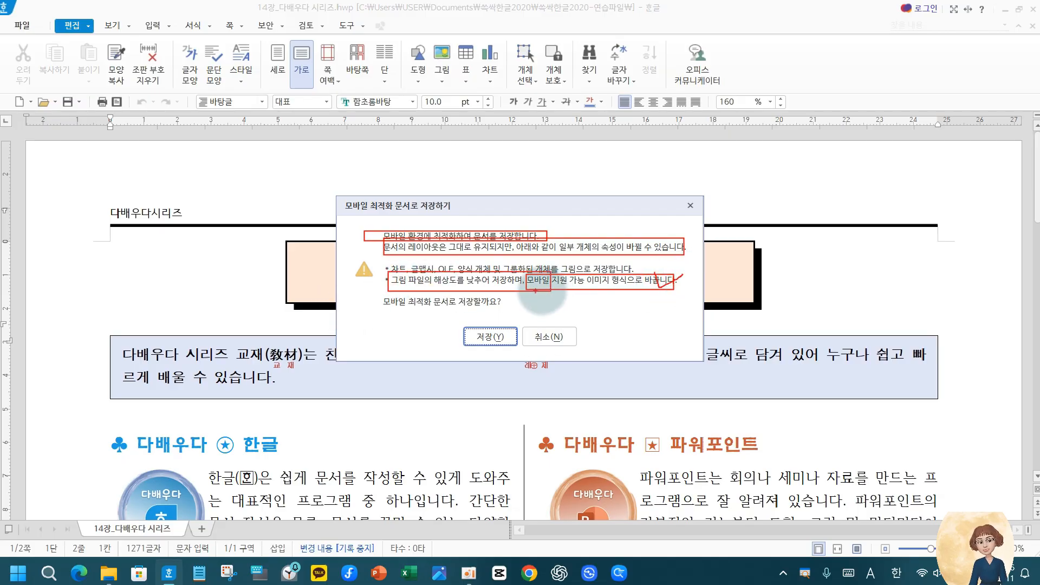
{"action": "key", "text": "Escape"}
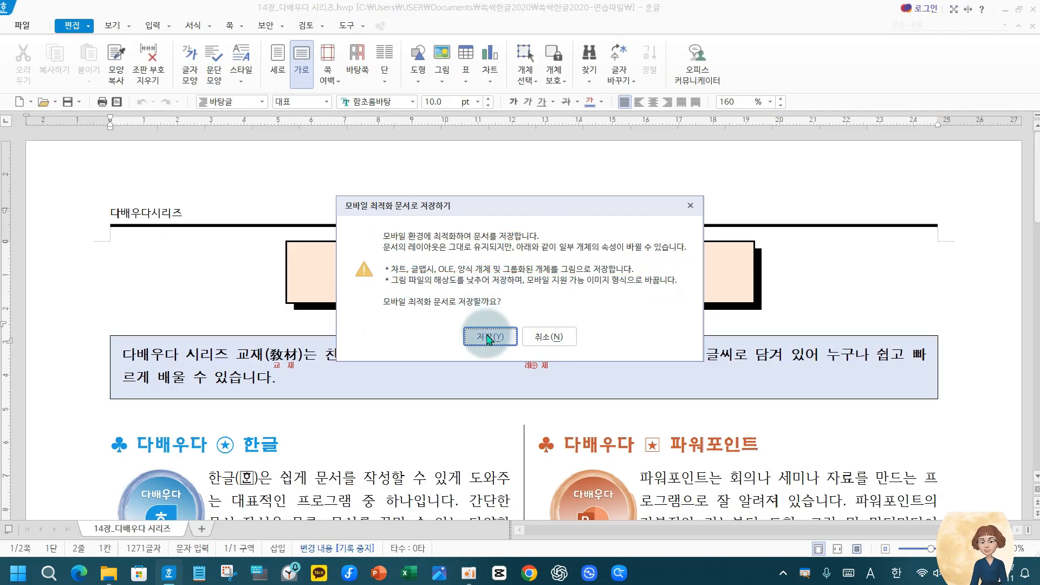
{"action": "left_click", "coordinate": [488, 336]}
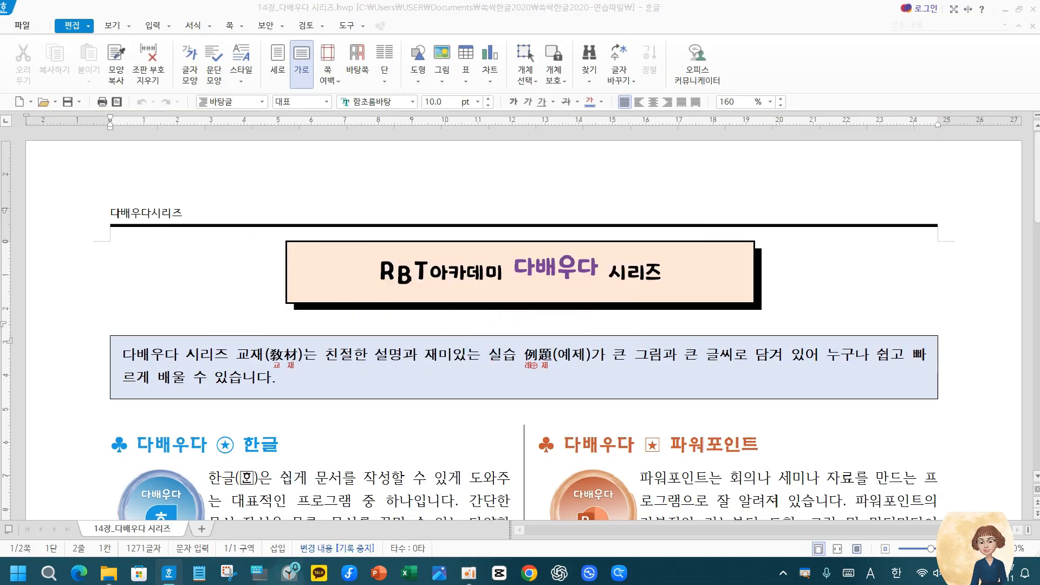
Refresh the practice folder in File Explorer and compare the sizes of the original, _m and JPG versions of 14장_다배우다 시리즈, returning to 한글
{"action": "left_click", "coordinate": [109, 573]}
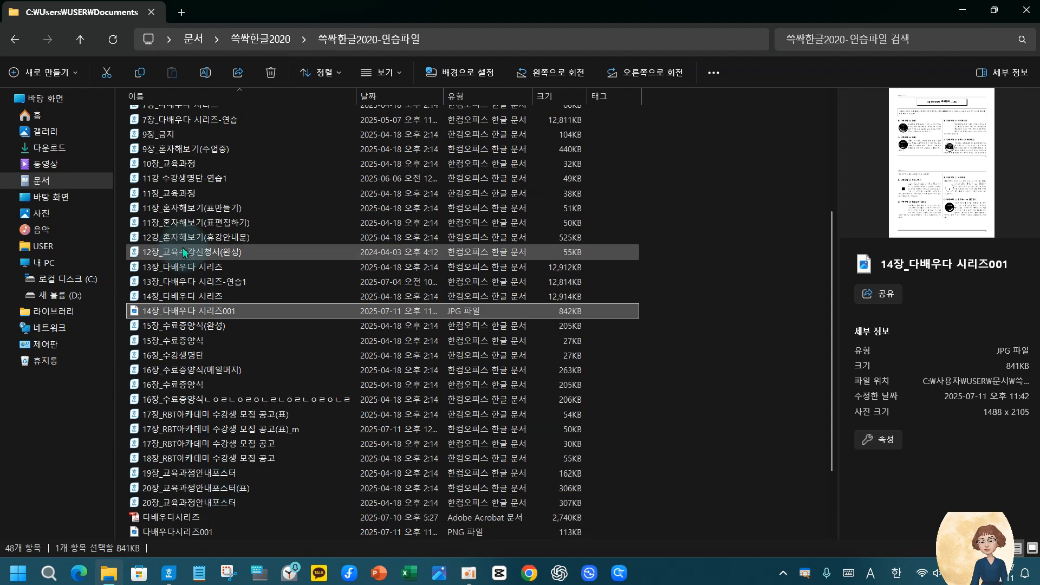
{"action": "left_click", "coordinate": [116, 46]}
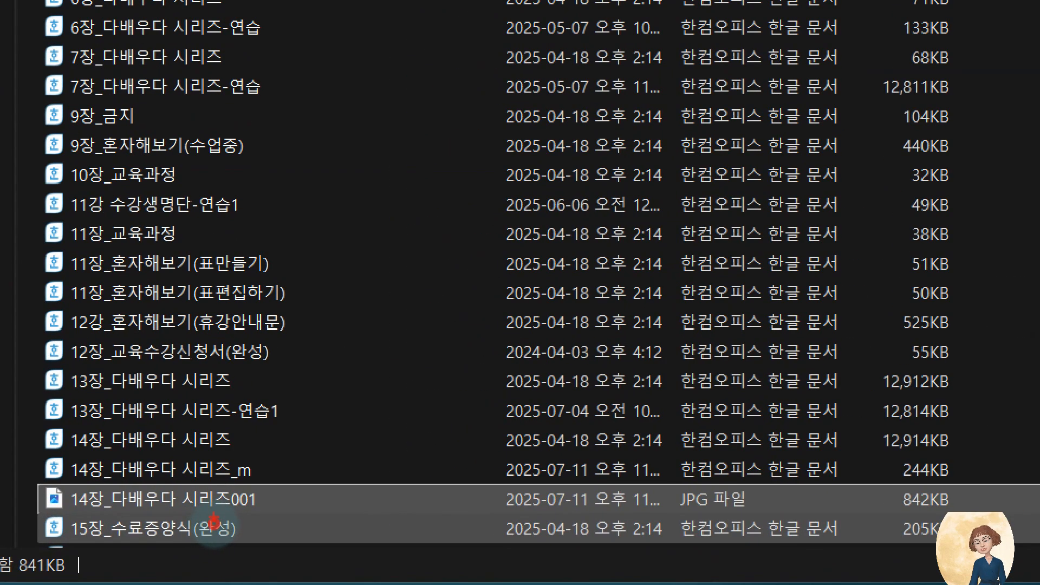
{"action": "mouse_move", "coordinate": [29, 443]}
{"action": "left_mouse_down"}
{"action": "mouse_move", "coordinate": [1013, 492]}
{"action": "mouse_move", "coordinate": [1005, 488]}
{"action": "left_mouse_up"}
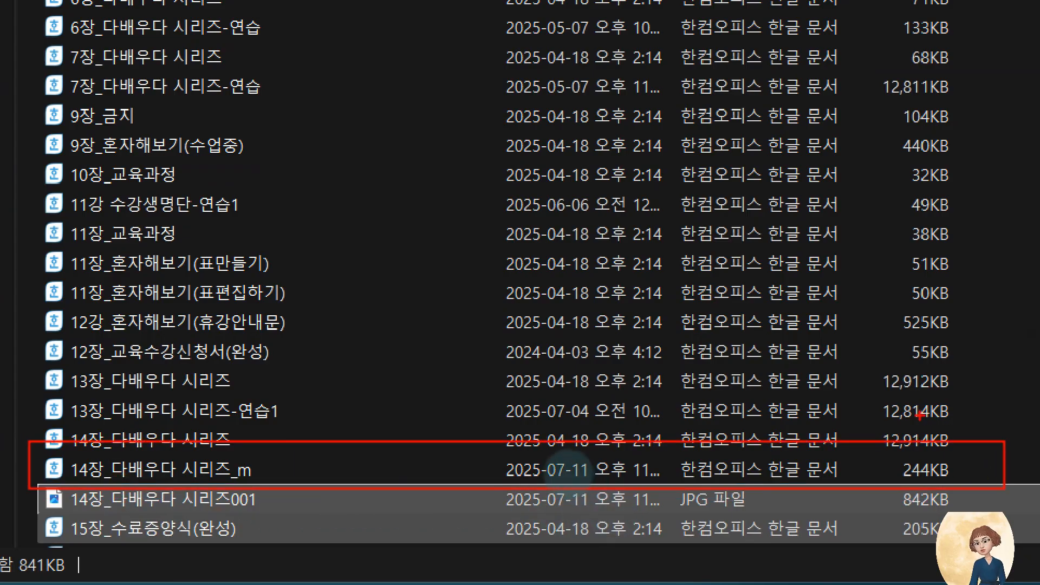
{"action": "left_click_drag", "start_coordinate": [850, 420], "coordinate": [966, 454]}
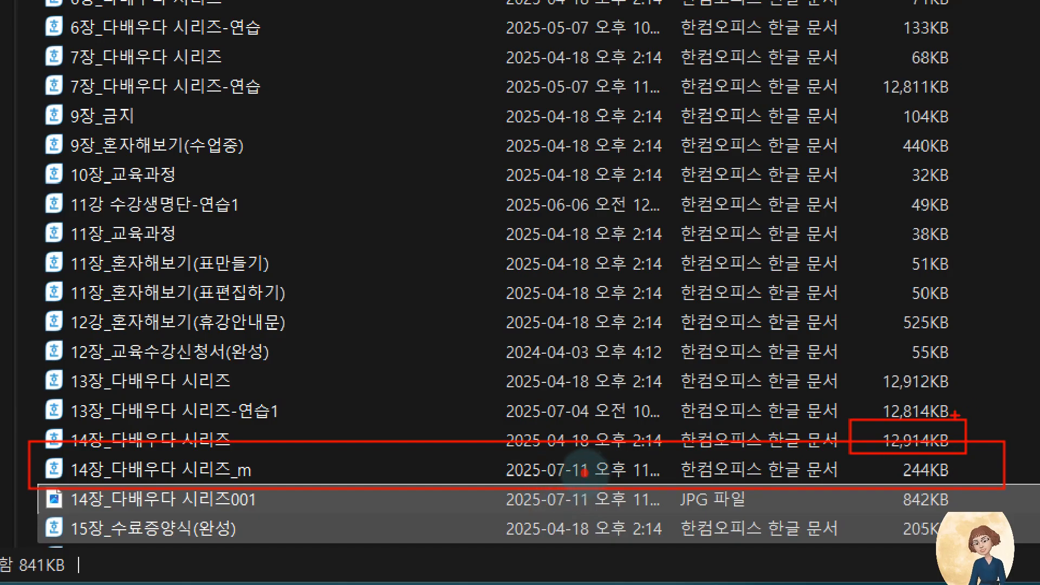
{"action": "left_click_drag", "start_coordinate": [955, 416], "coordinate": [1002, 411]}
{"action": "left_click_drag", "start_coordinate": [889, 465], "coordinate": [965, 485]}
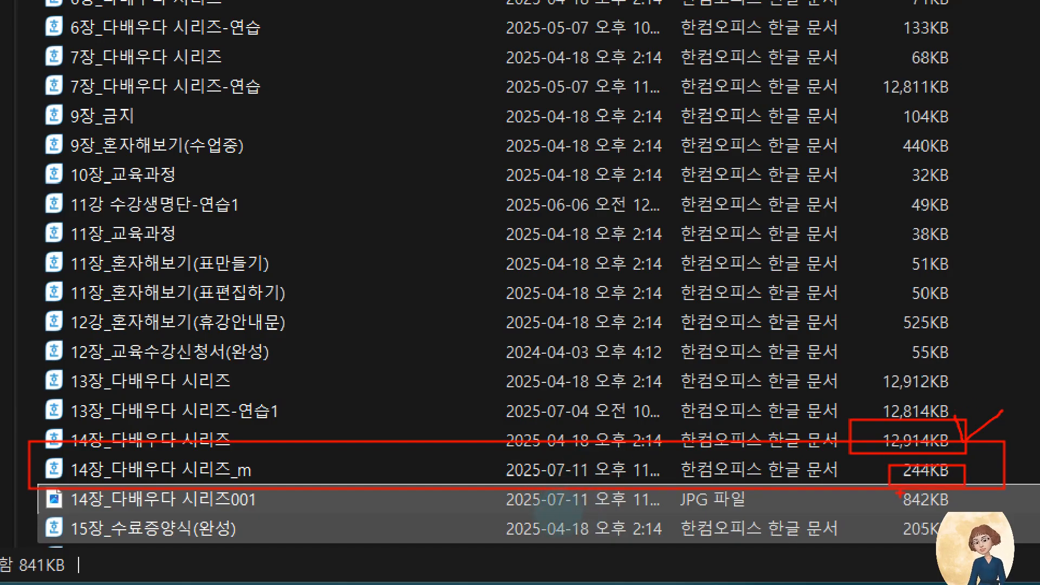
{"action": "left_click_drag", "start_coordinate": [899, 490], "coordinate": [973, 517]}
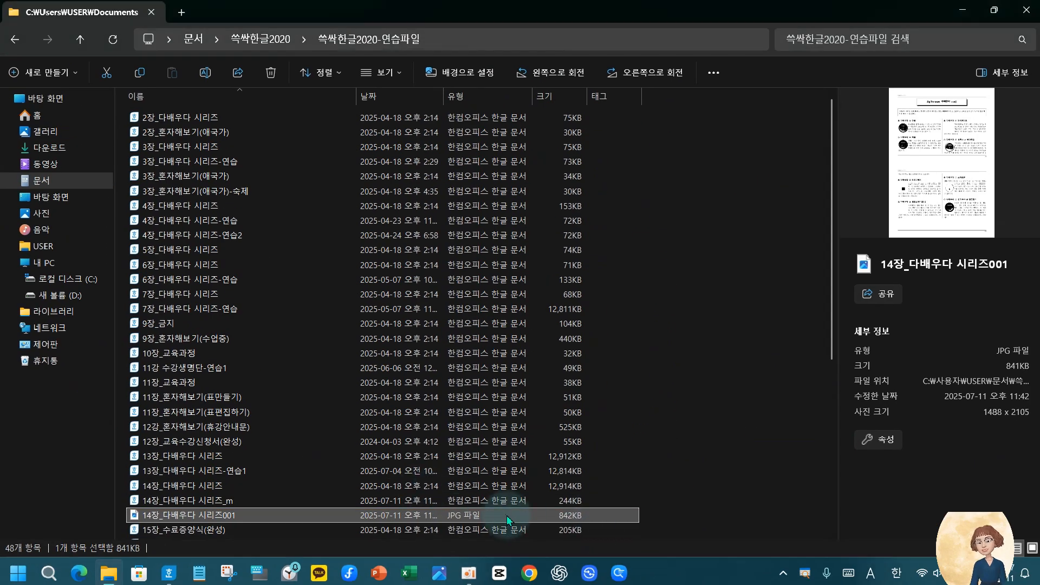
{"action": "scroll", "coordinate": [508, 520], "scroll_direction": "down", "scroll_amount": 1}
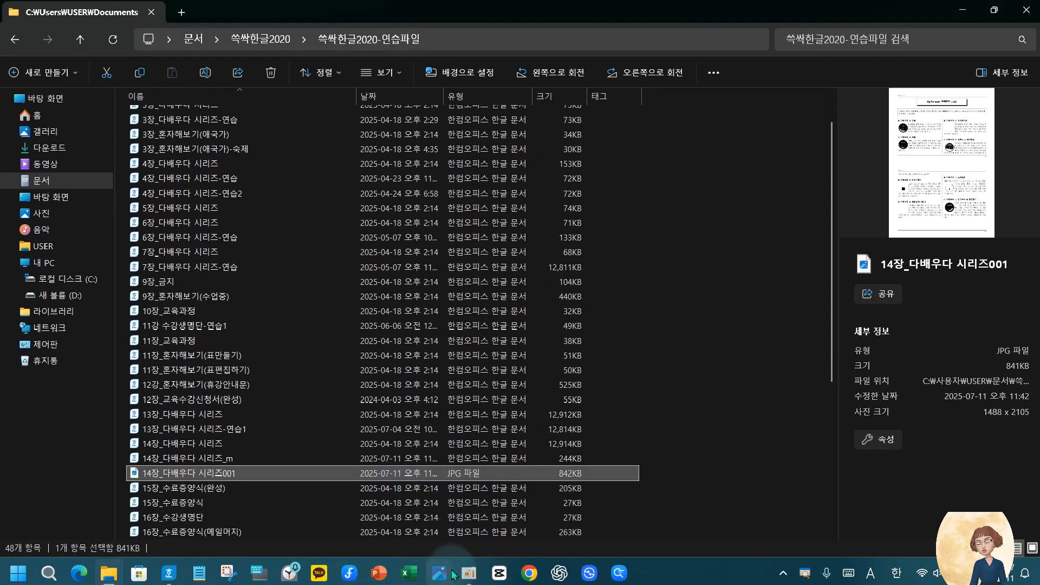
{"action": "left_click", "coordinate": [169, 570]}
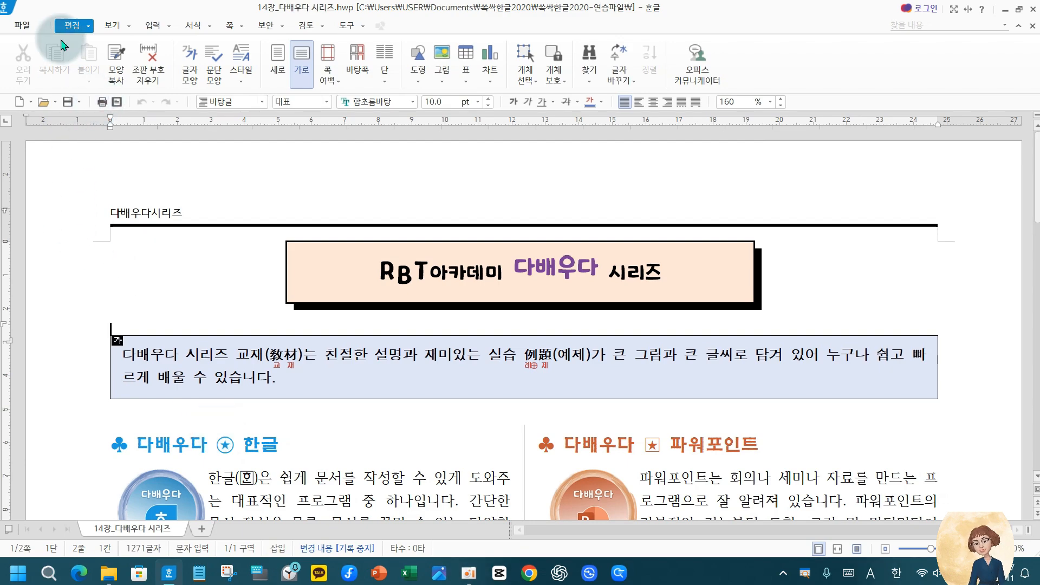
{"action": "left_click", "coordinate": [21, 26]}
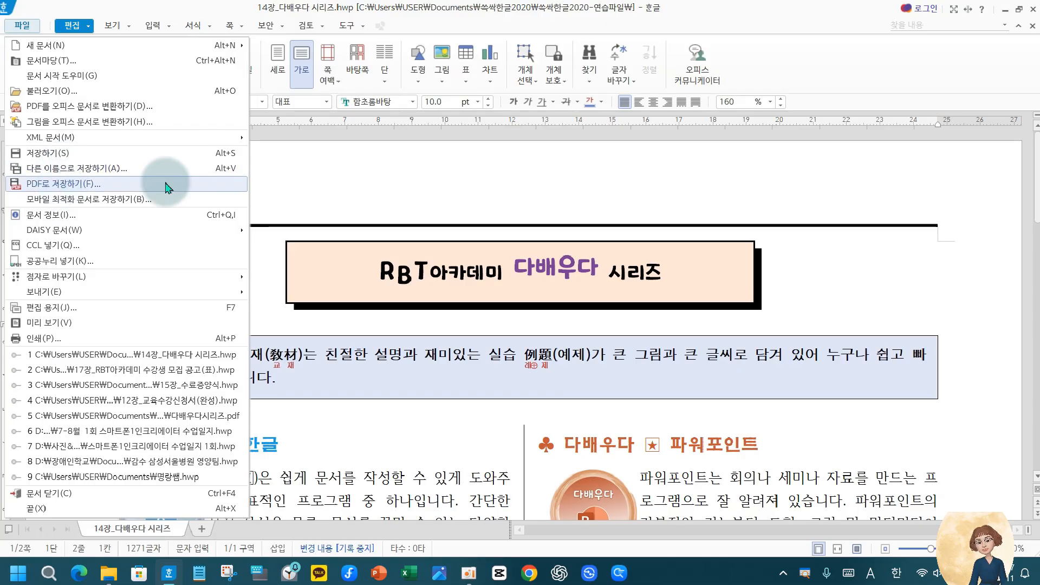
{"action": "left_click", "coordinate": [368, 197]}
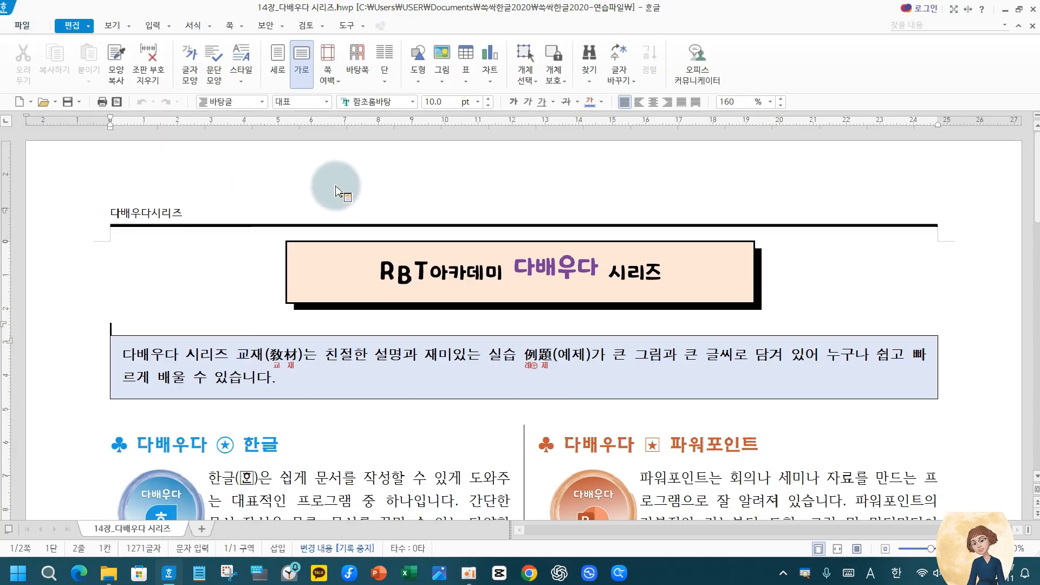
{"action": "left_click", "coordinate": [151, 292]}
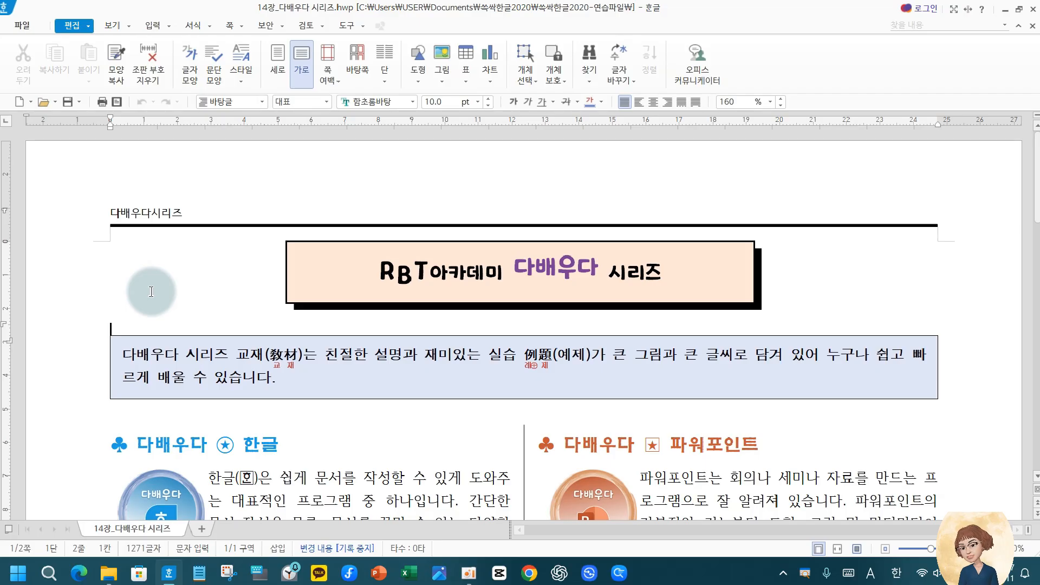